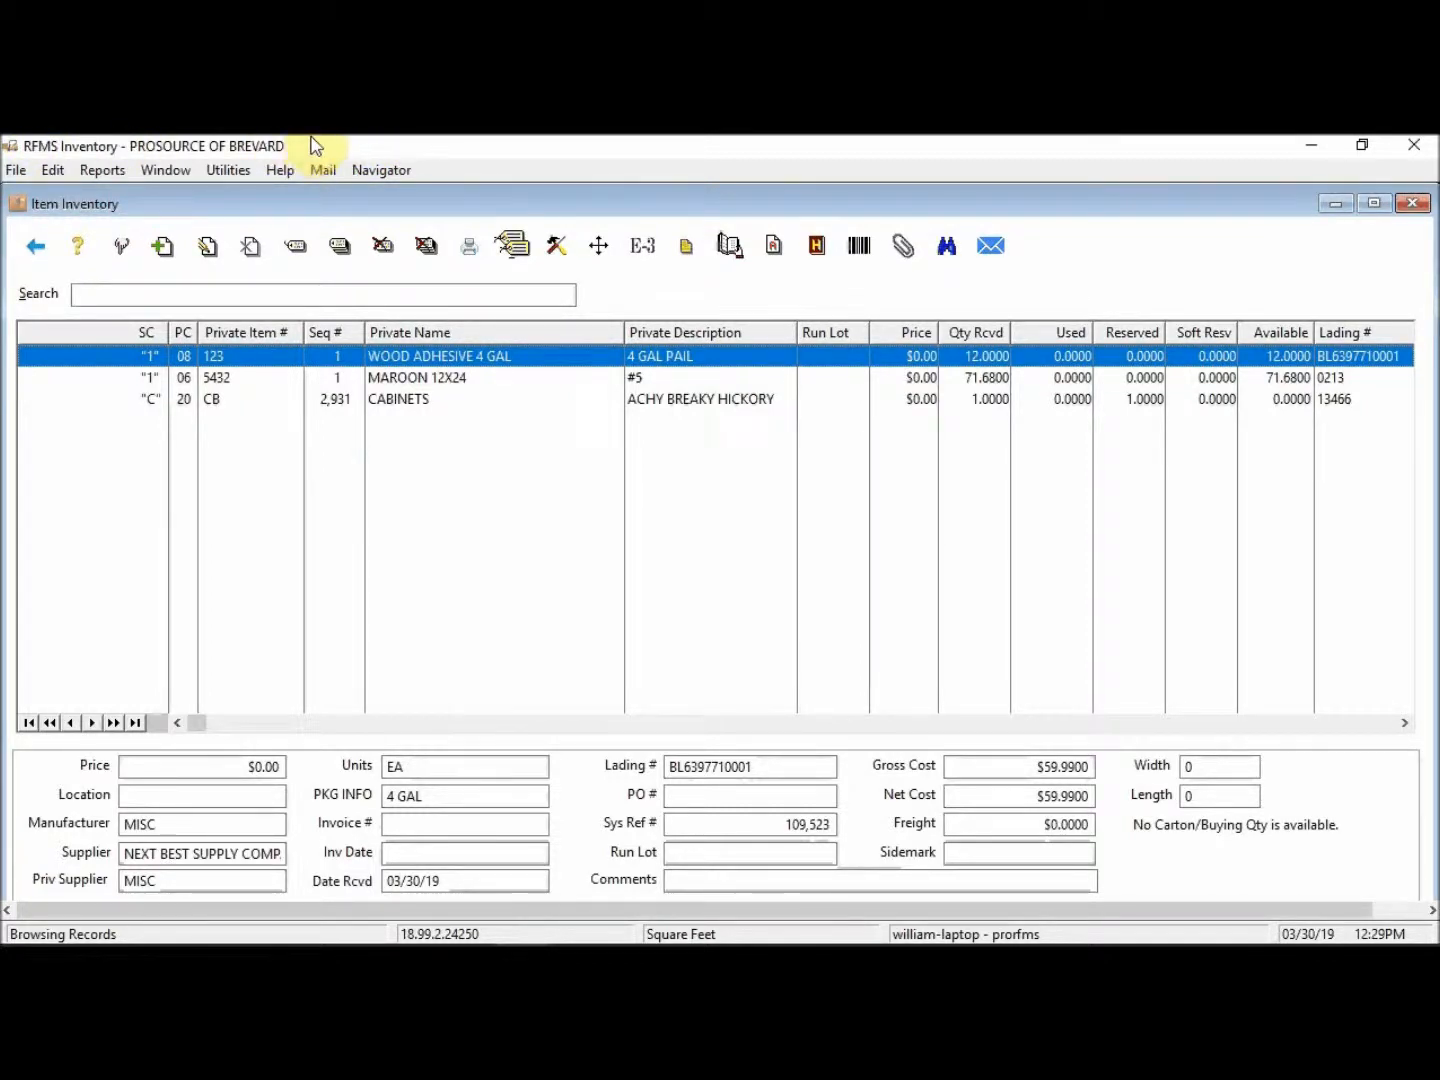
# - View the Return/Found Inventory entry window from the utilities and close it without entering anything
pyautogui.click(228, 173)
pyautogui.click(228, 172)
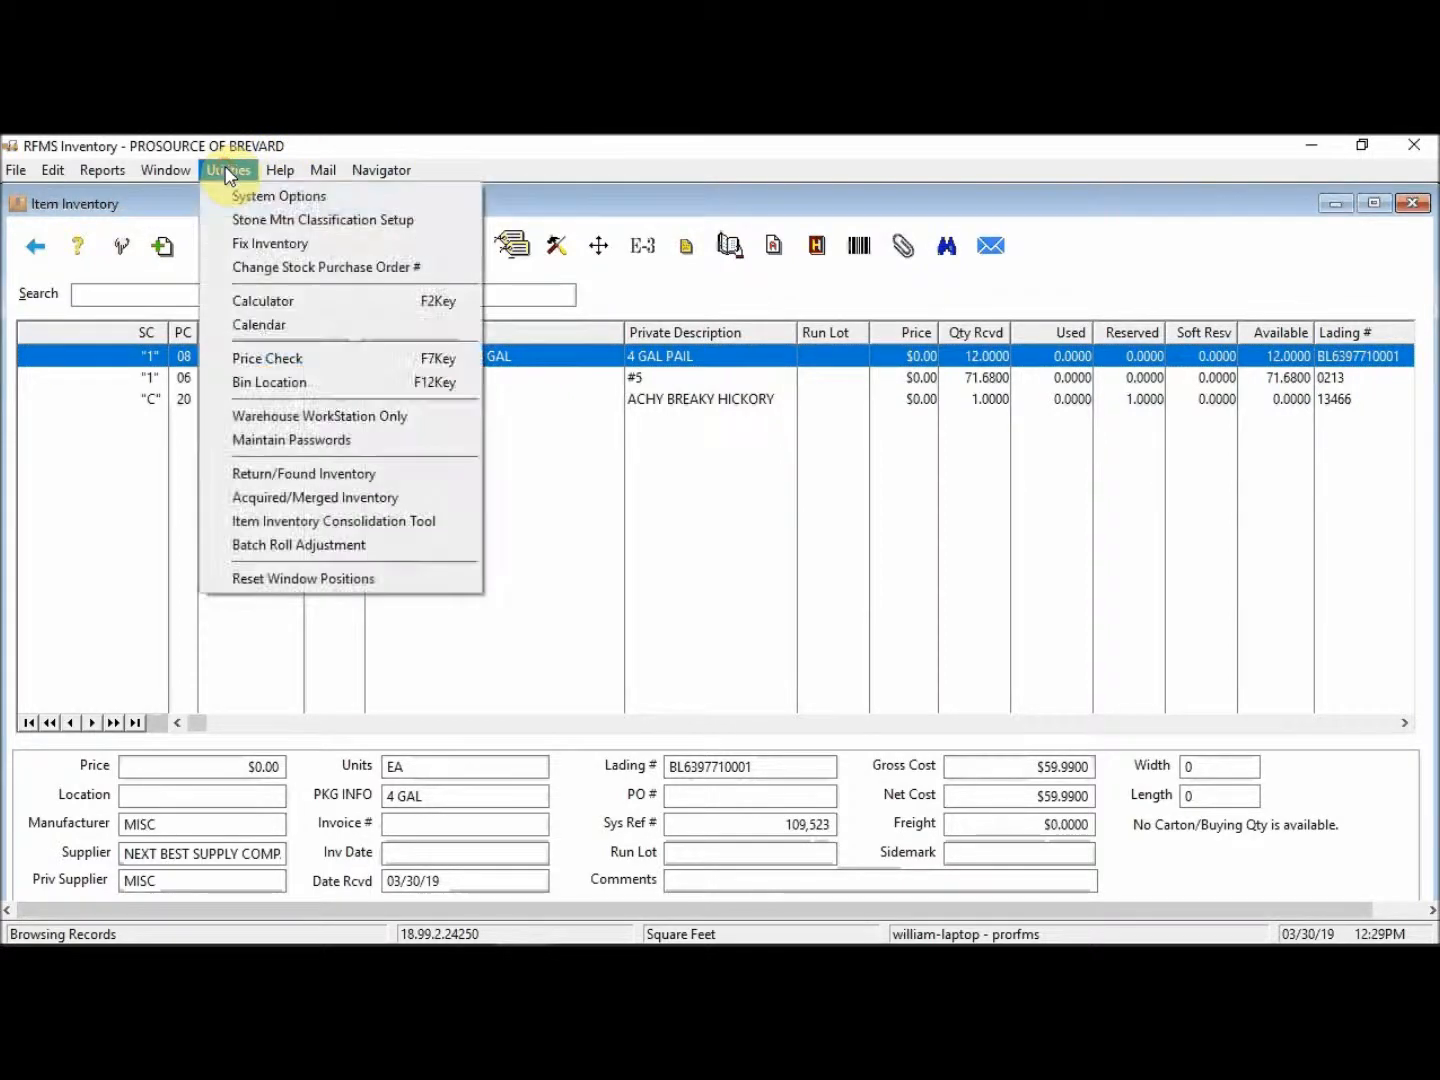
pyautogui.click(358, 482)
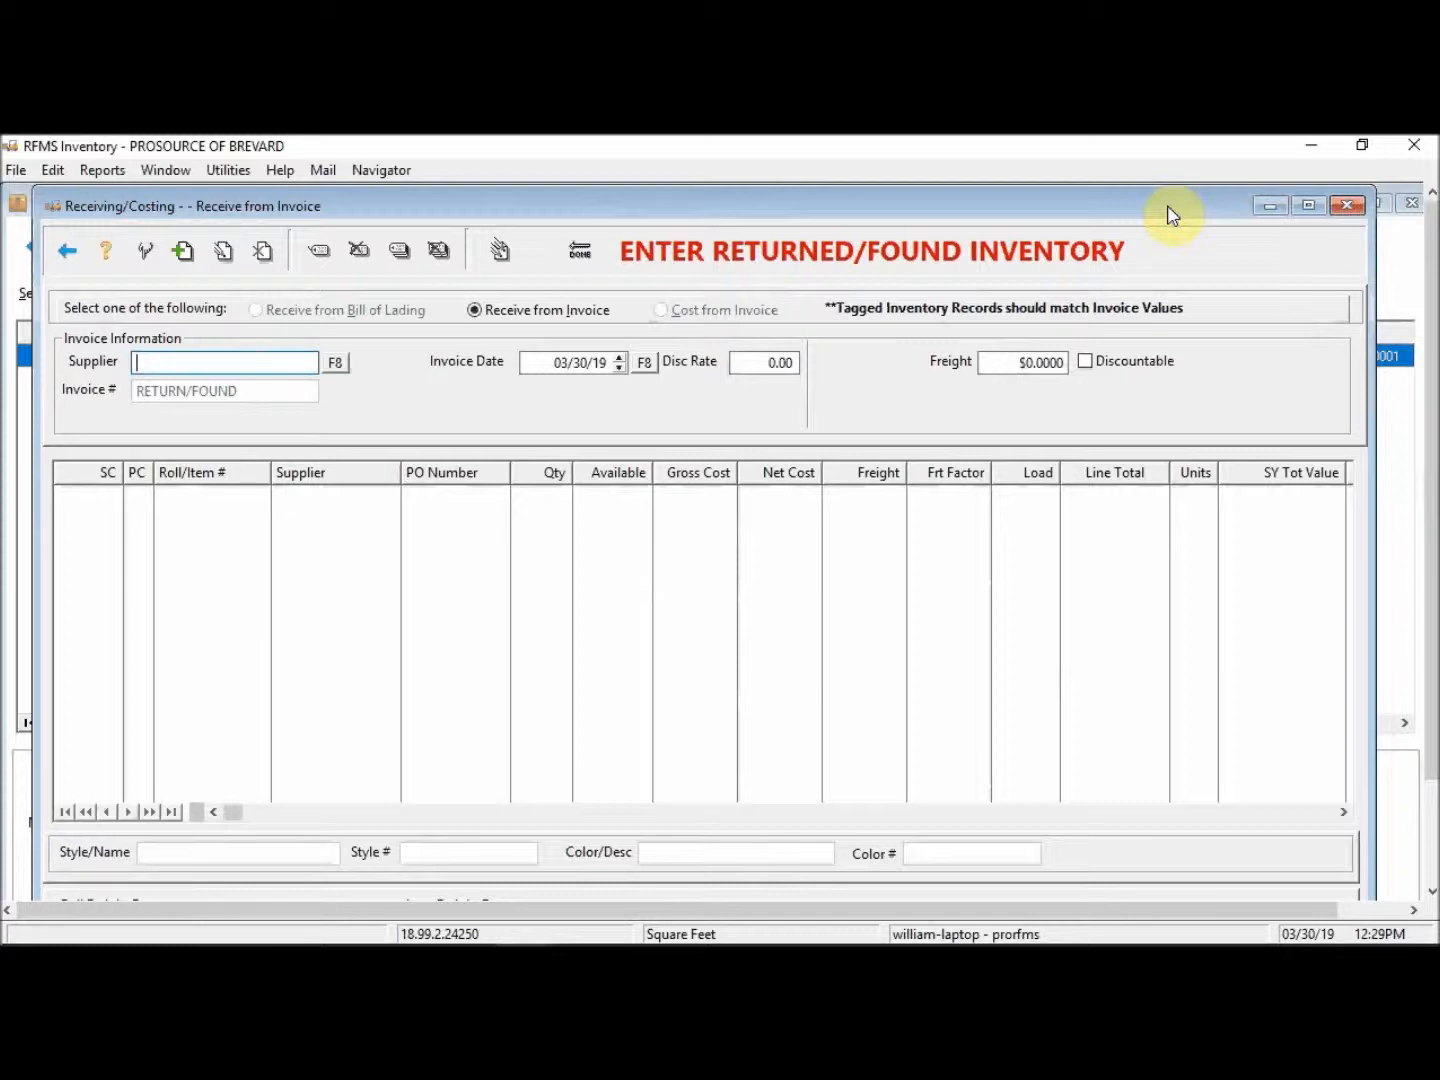
pyautogui.click(1346, 204)
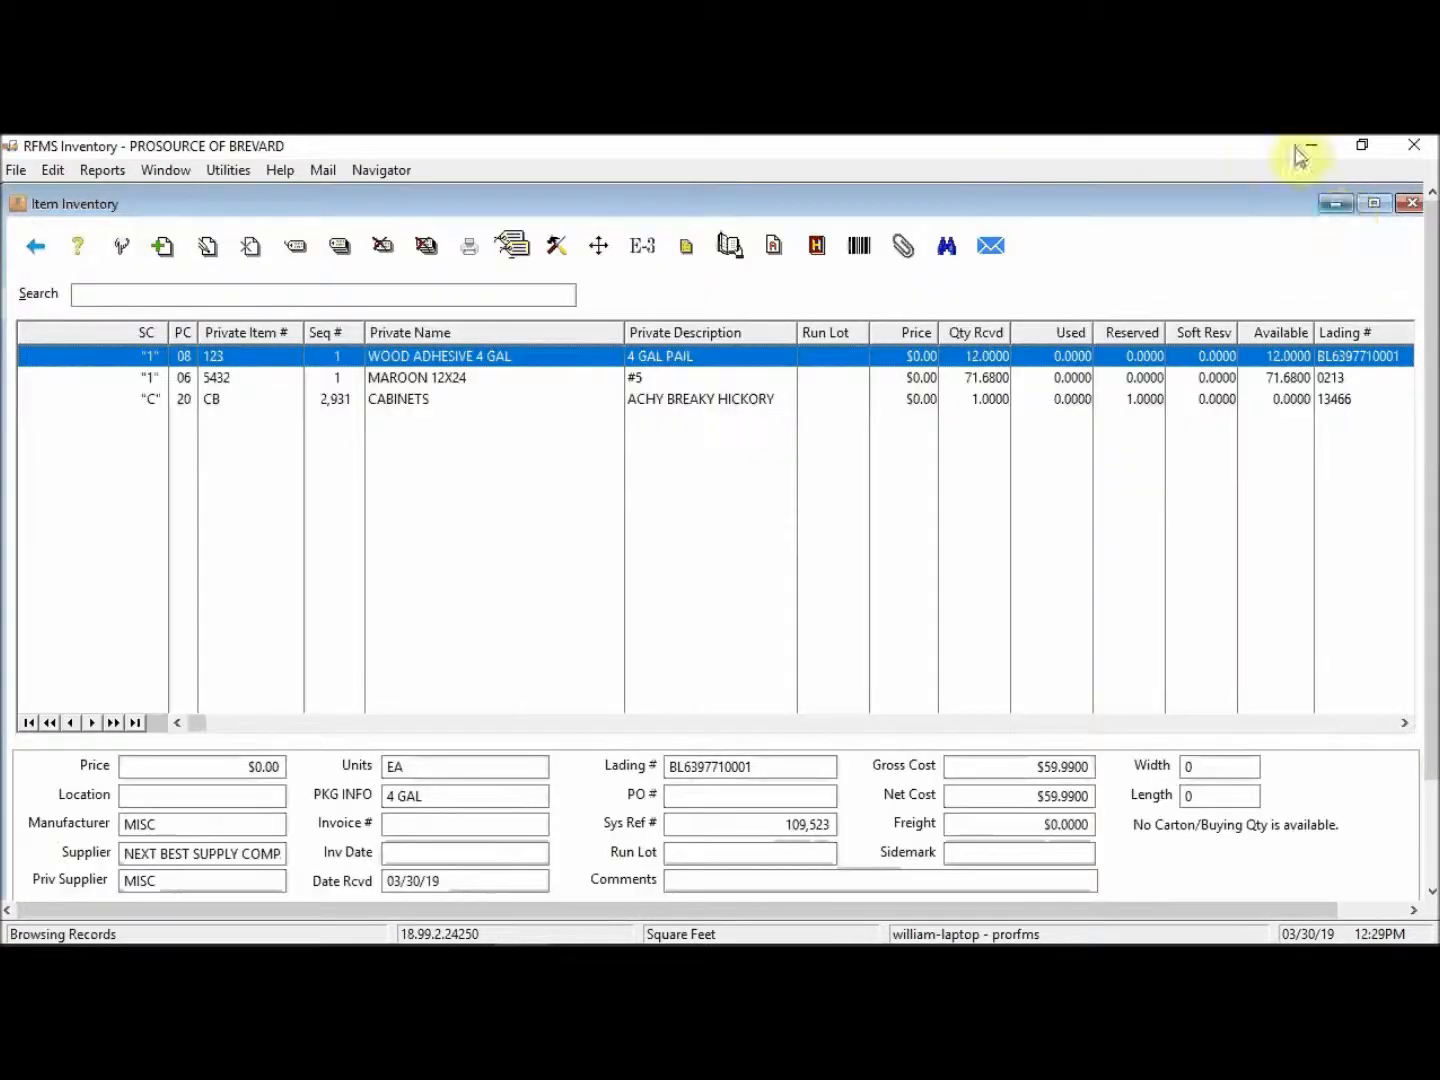
# - Filter the Item Inventory Consolidation Tool for store "1", product code 08 and item number 12345
pyautogui.click(229, 172)
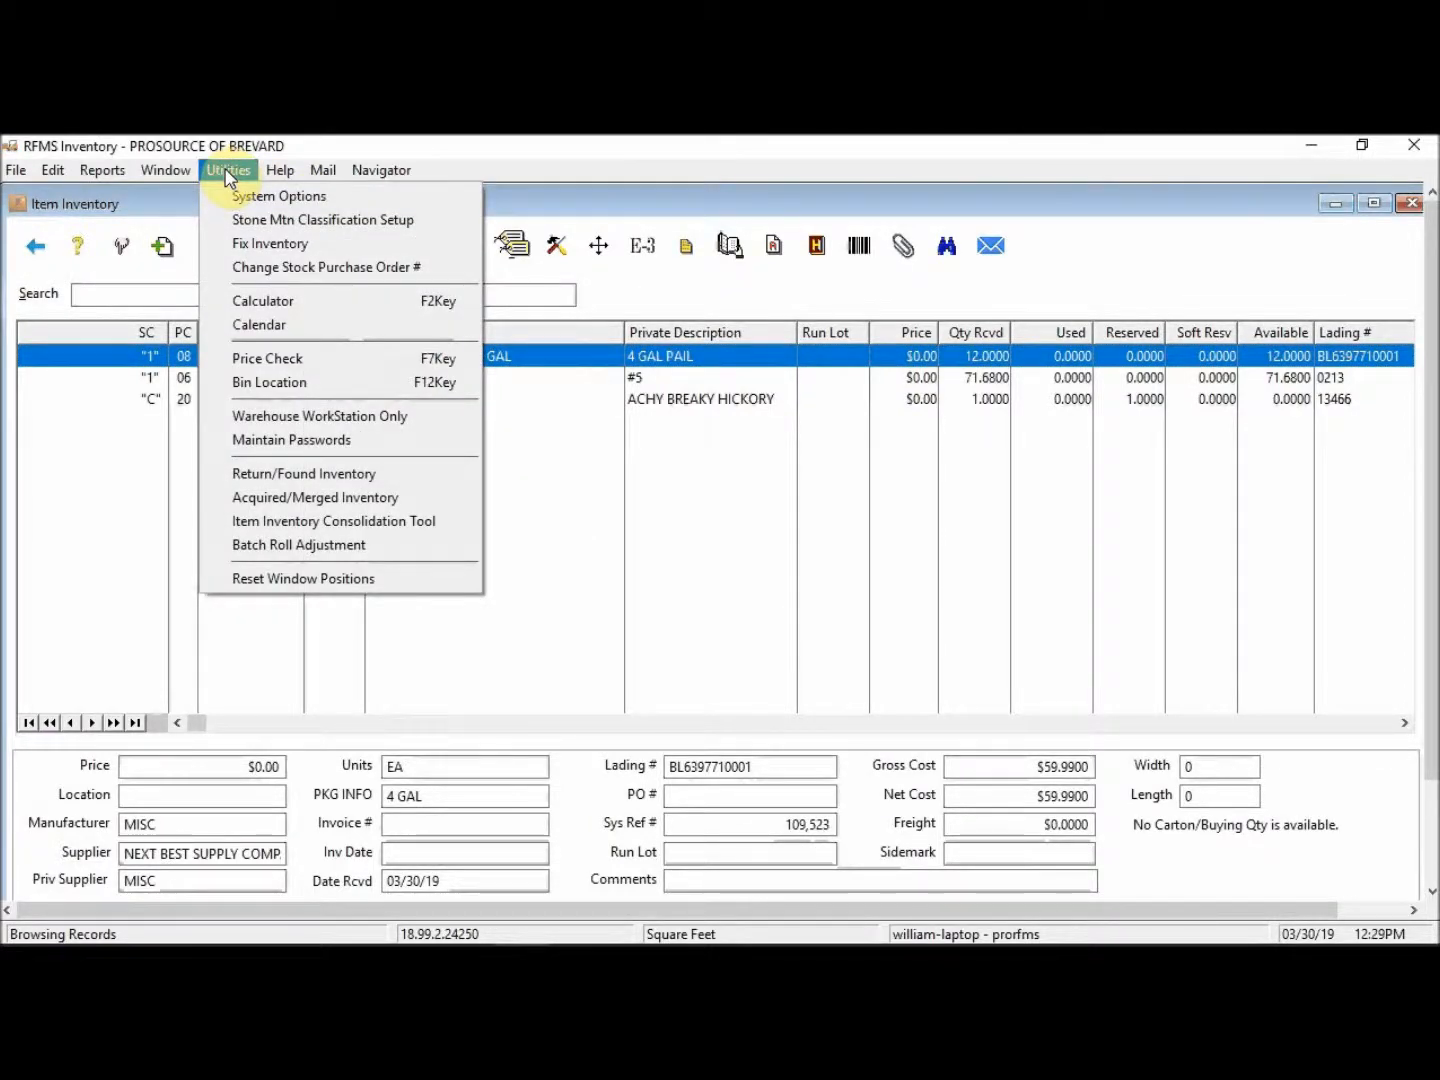
pyautogui.click(251, 528)
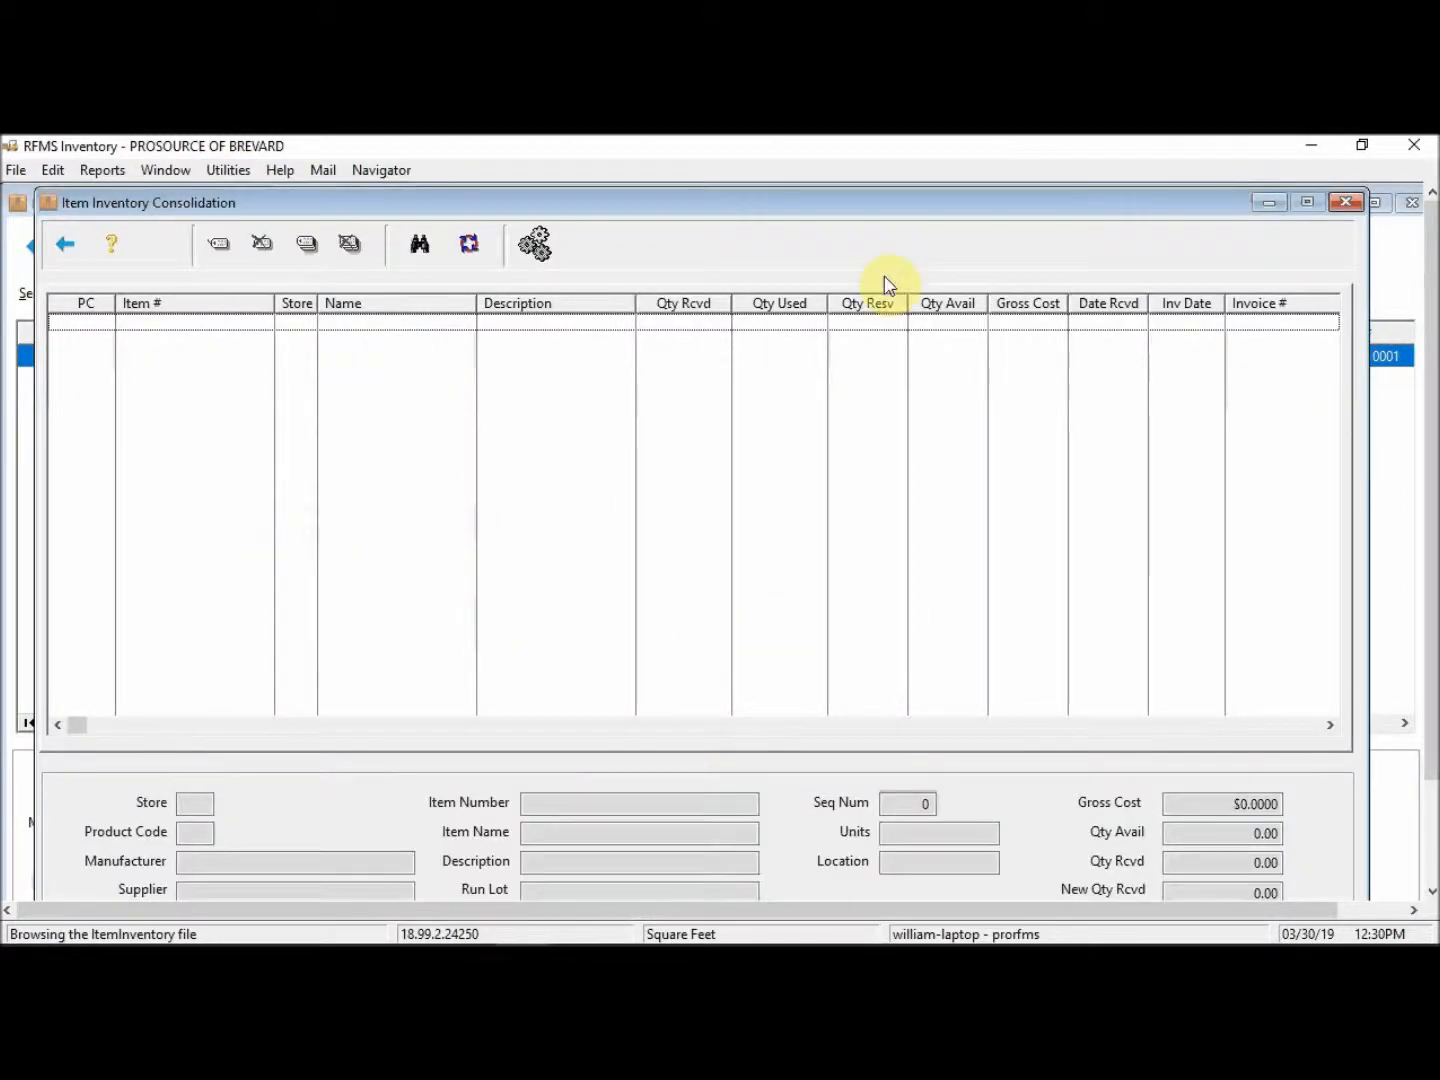
pyautogui.moveTo(691, 202); pyautogui.dragTo(698, 194)
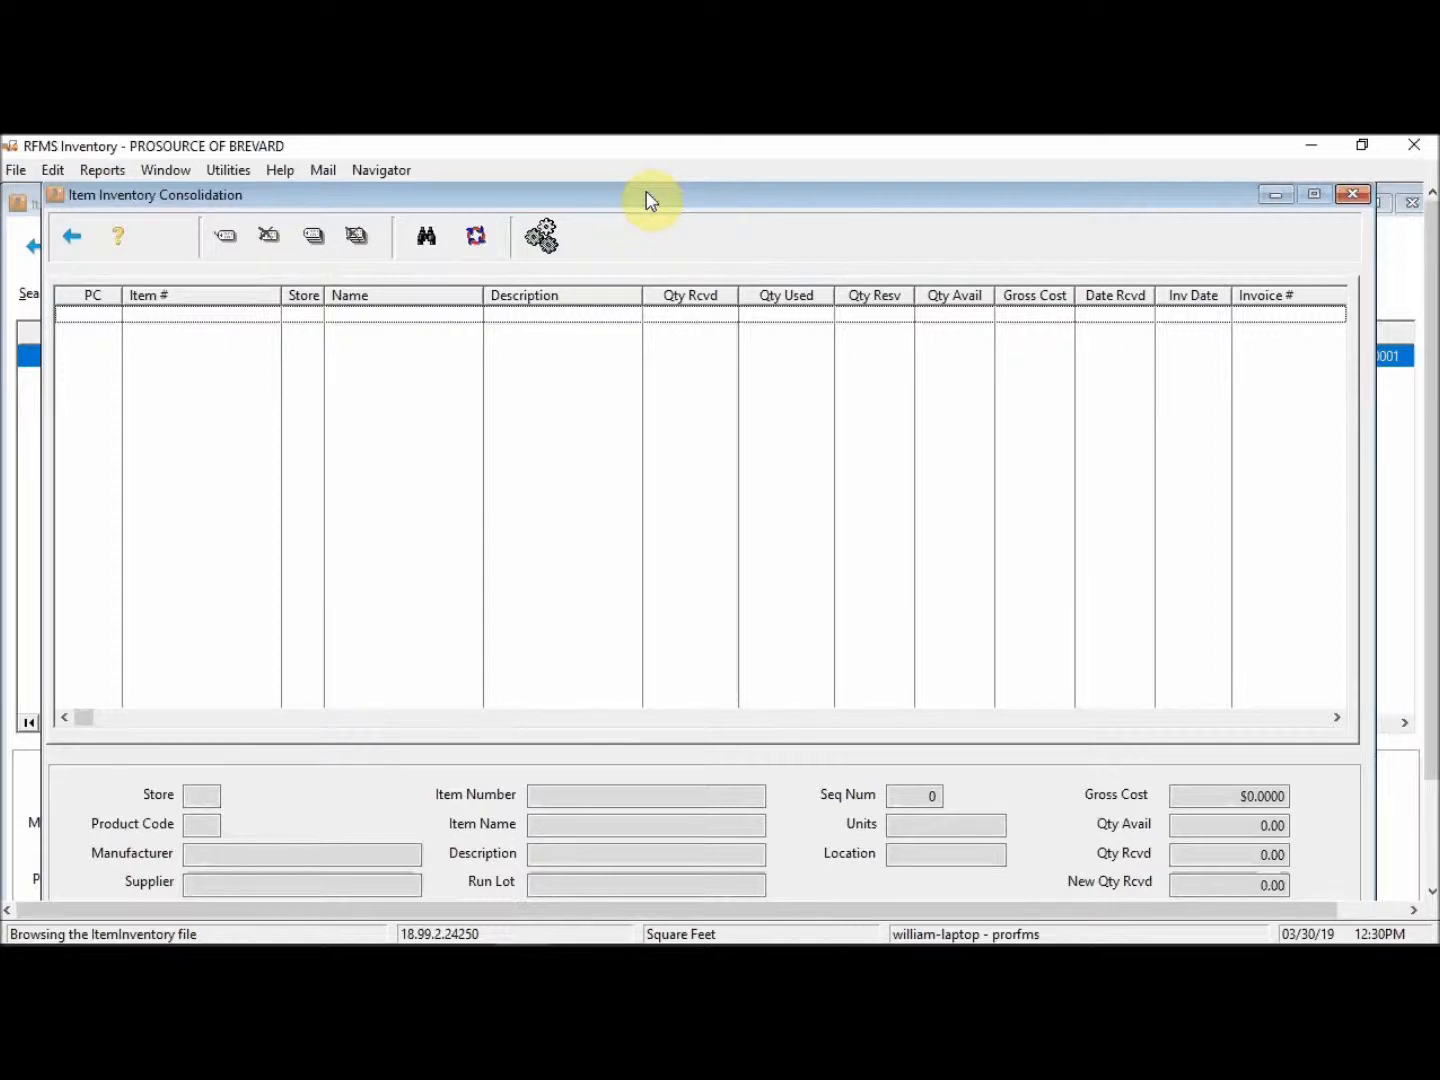
pyautogui.click(425, 240)
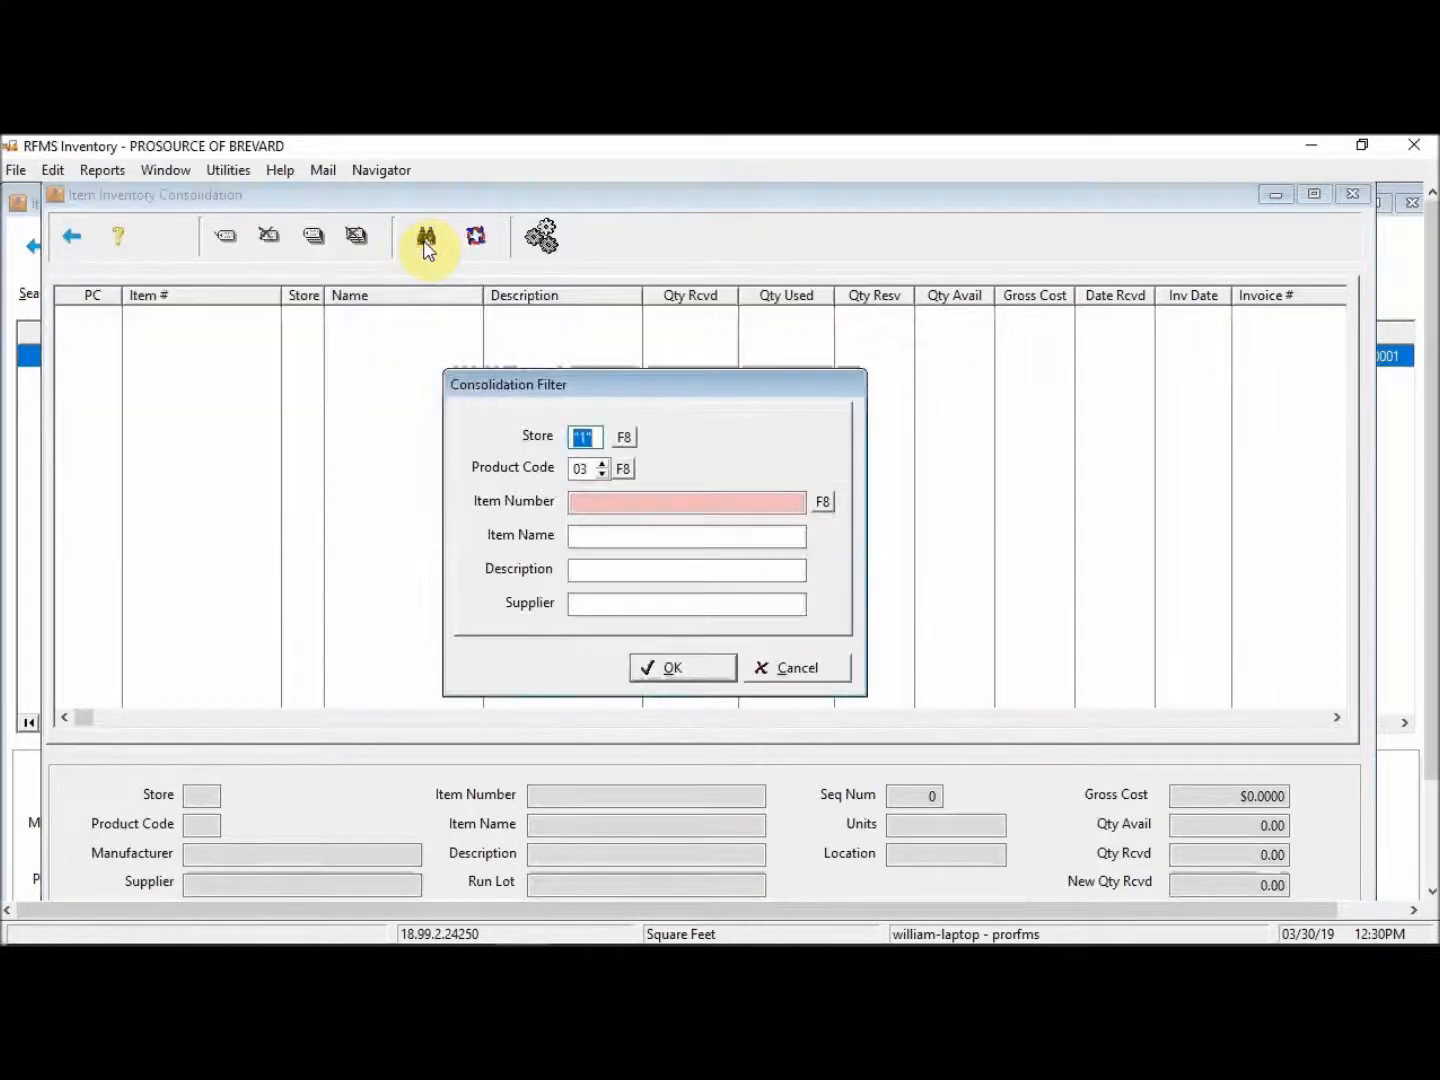
pyautogui.press('Tab')
pyautogui.write('08')
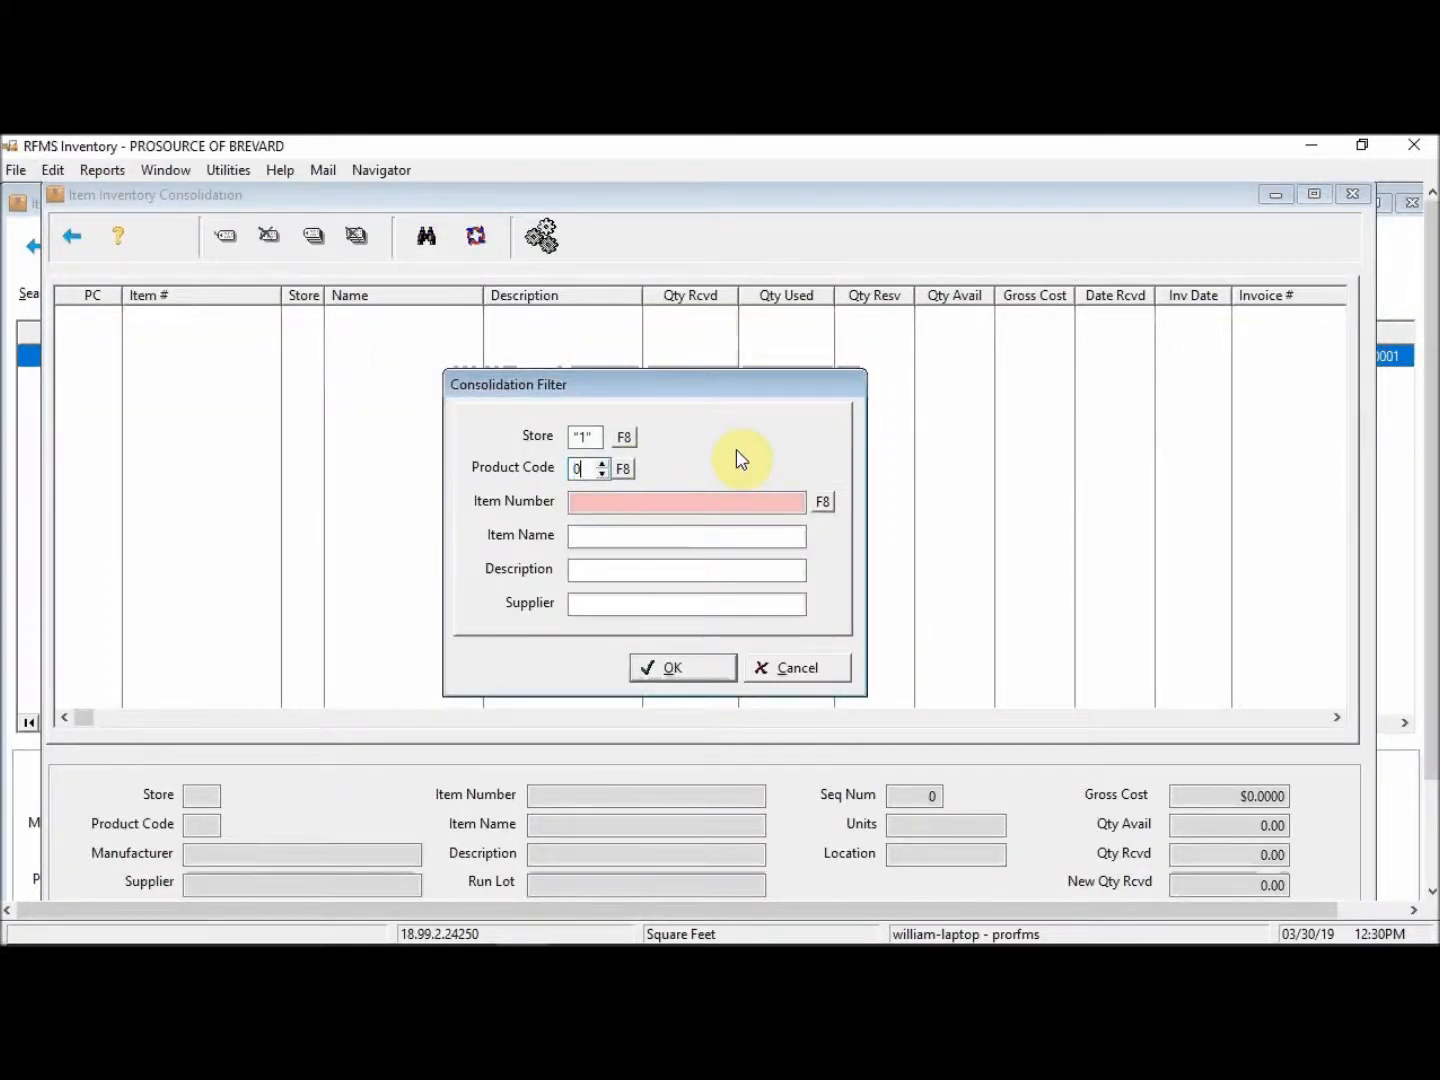
pyautogui.press('Tab')
pyautogui.write('12345')
pyautogui.press('Tab')
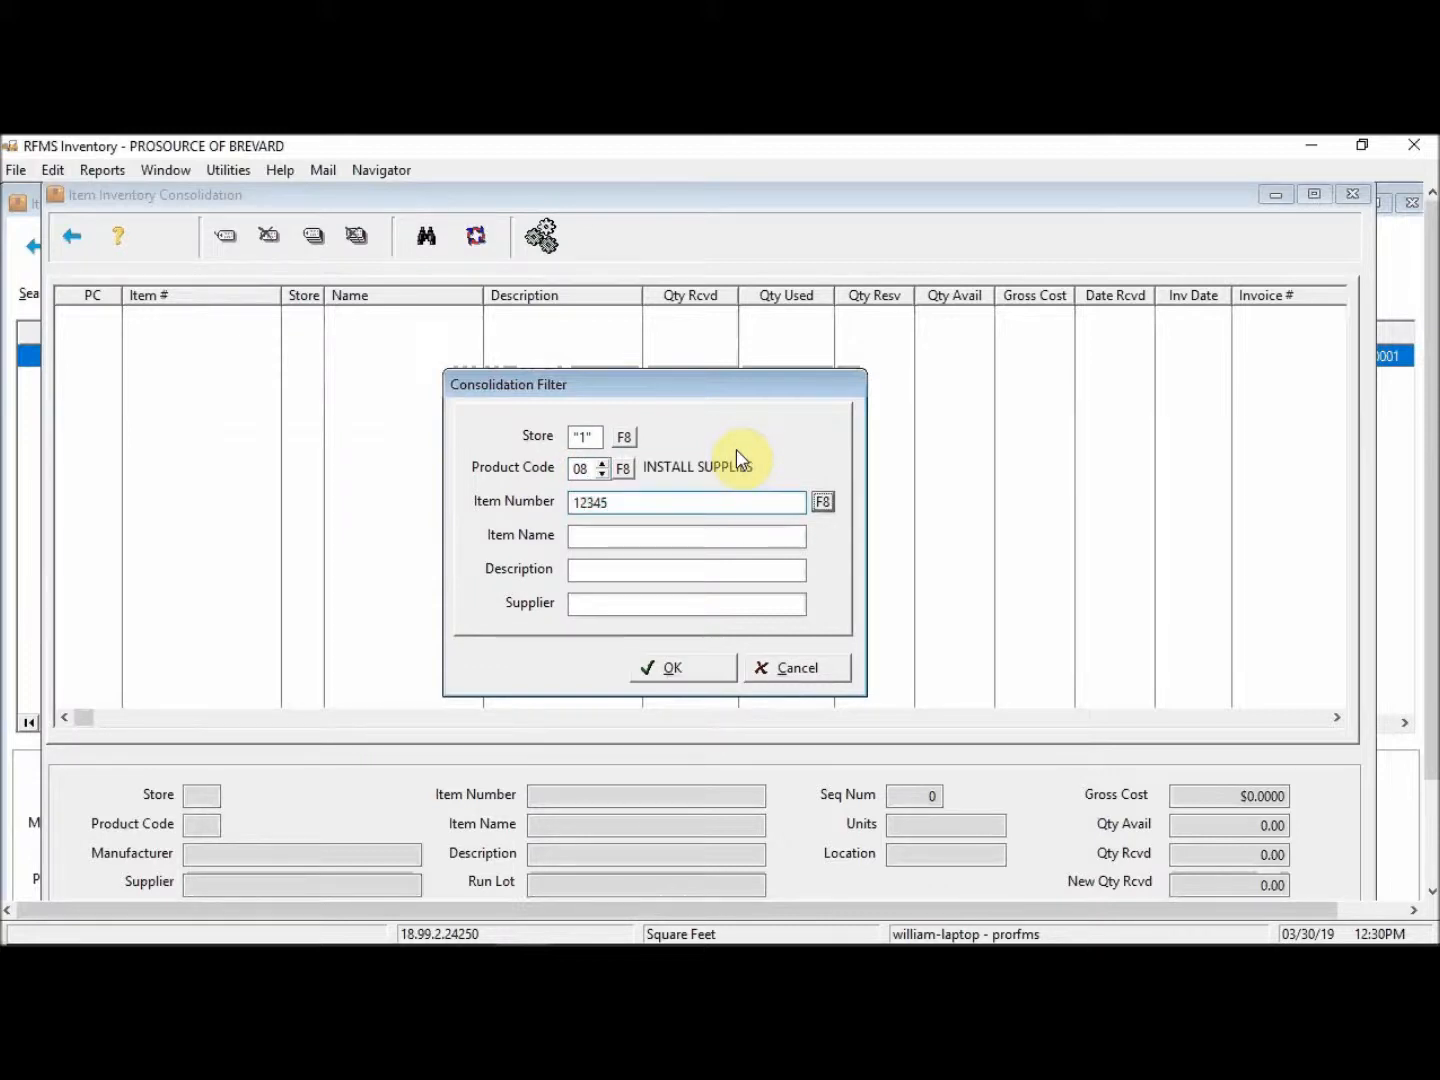
pyautogui.click(661, 671)
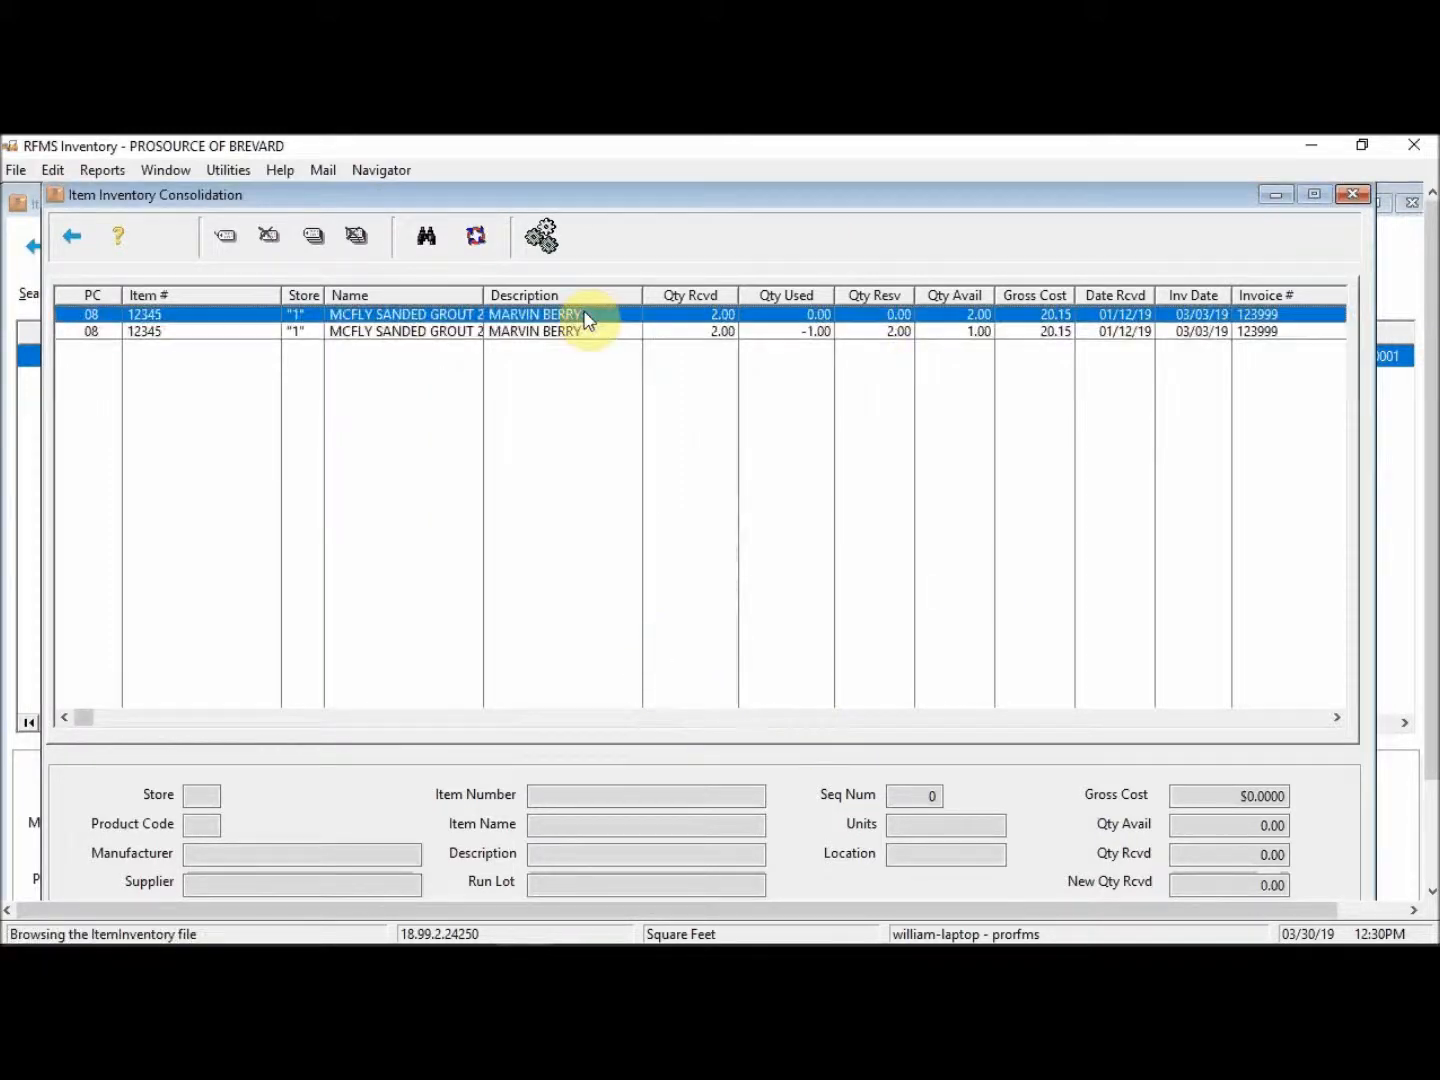
# - Compare the two MCFLY SANDED GROUT records with the Name column widened, and leave the consolidation tool
pyautogui.click(419, 333)
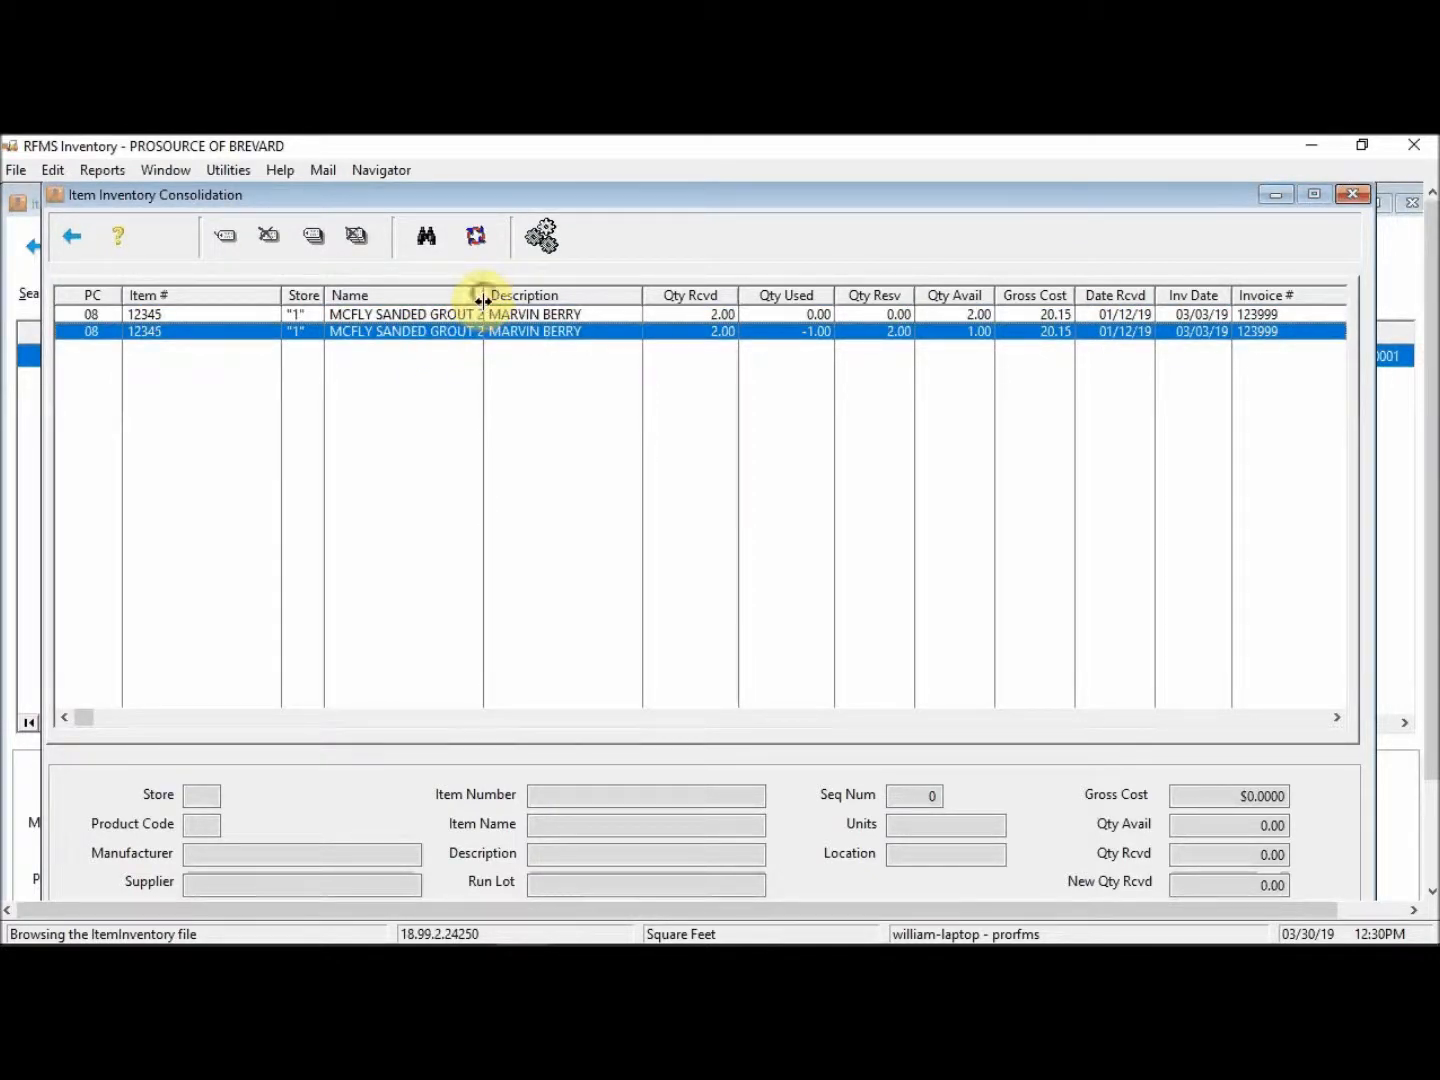
pyautogui.moveTo(483, 300); pyautogui.dragTo(526, 302)
pyautogui.click(510, 316)
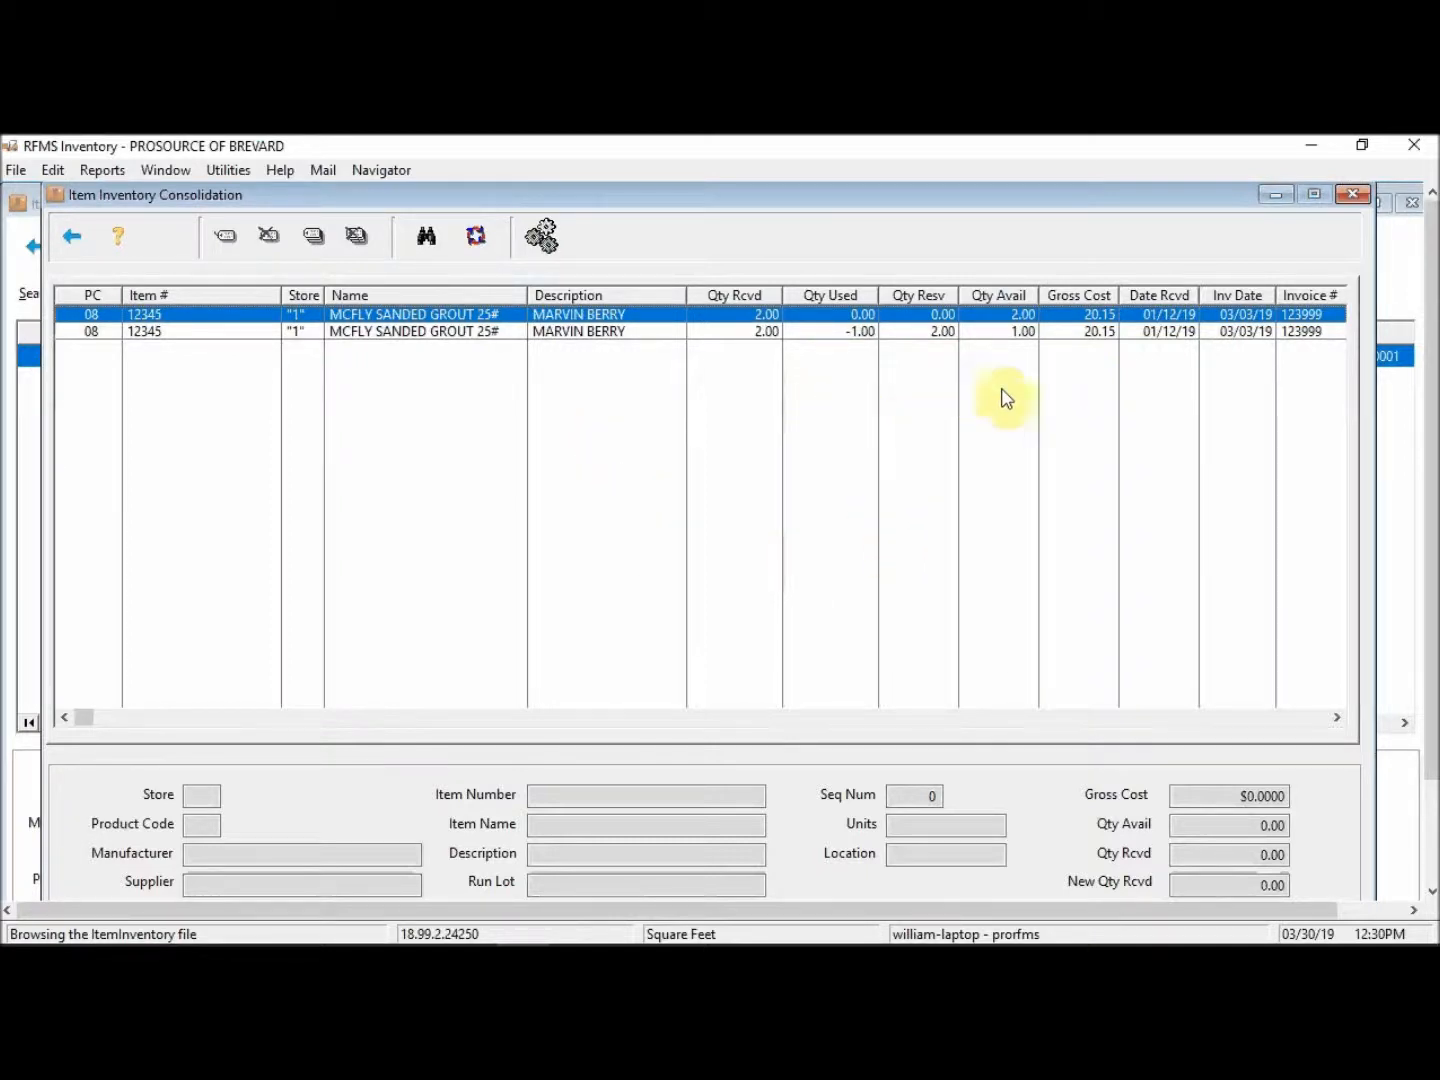
pyautogui.moveTo(805, 204); pyautogui.dragTo(796, 216)
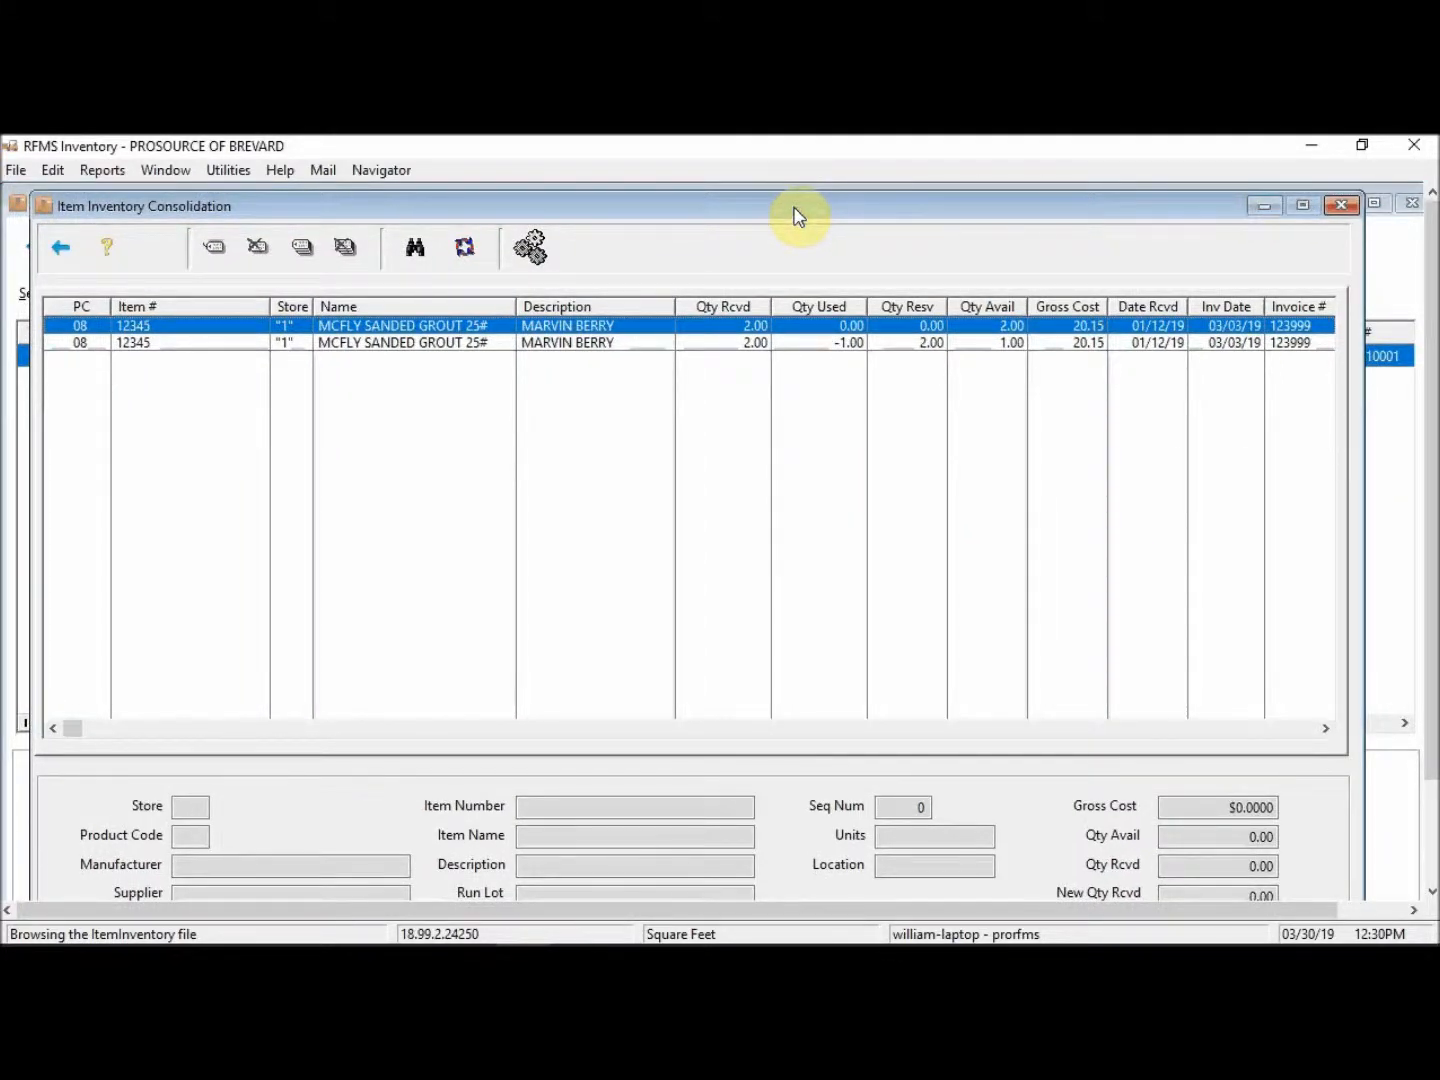
pyautogui.click(58, 247)
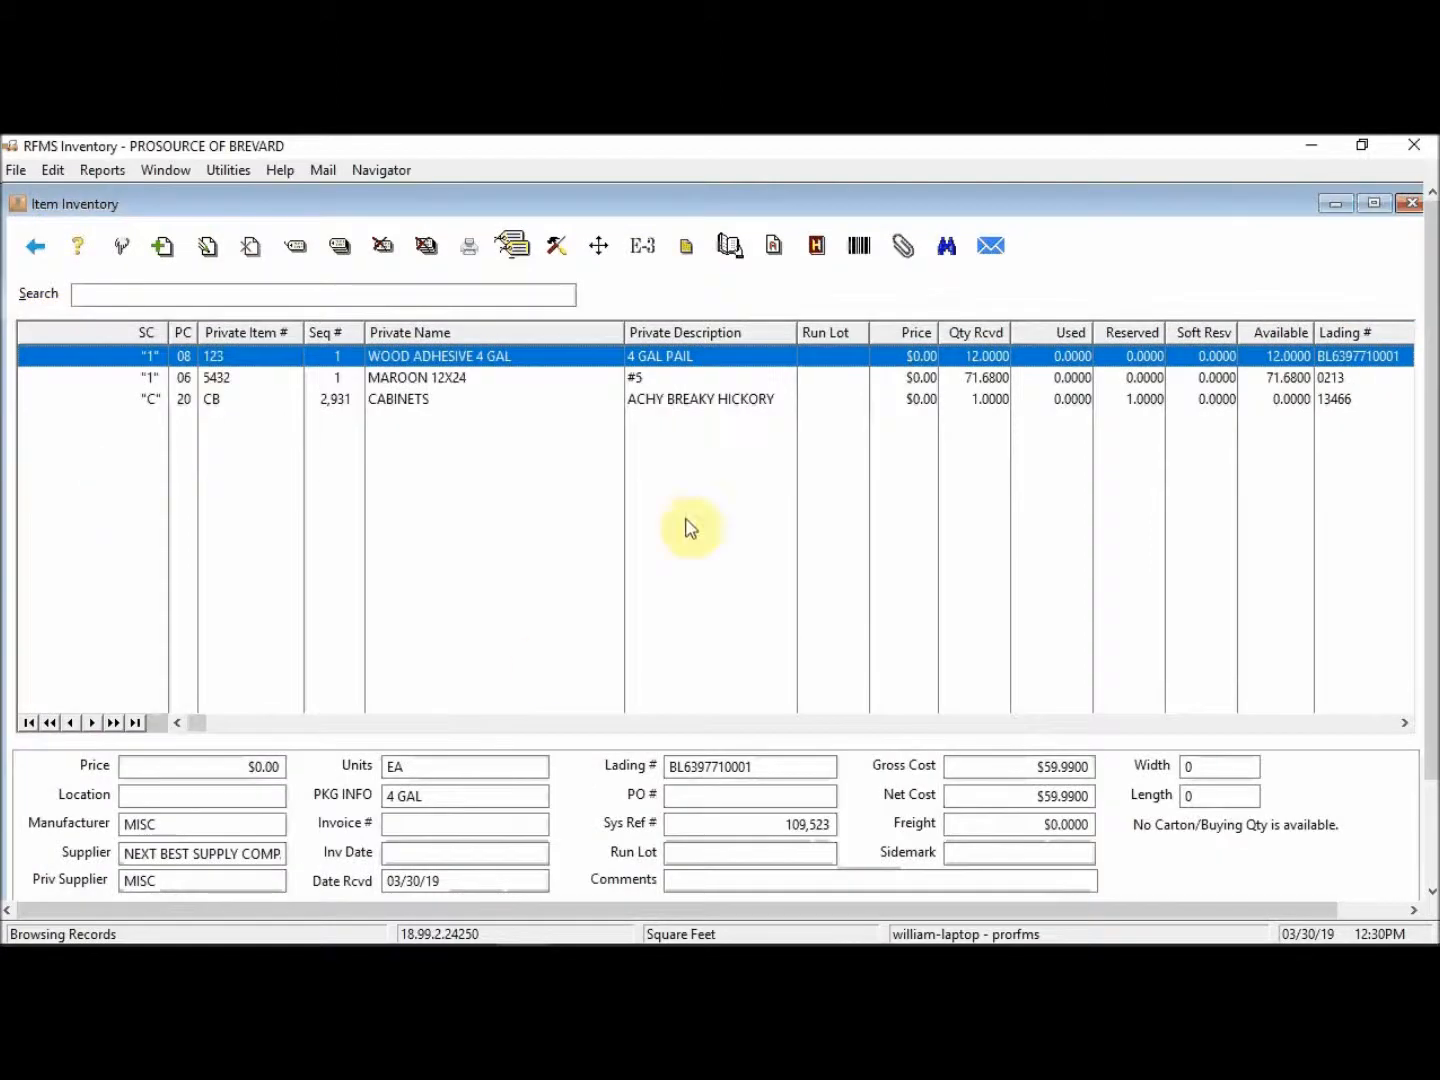
# - Enter 5.00 as the available amount below which rolls are scrapped in Batch Roll Adjustment, and cancel the adjustment
pyautogui.click(227, 172)
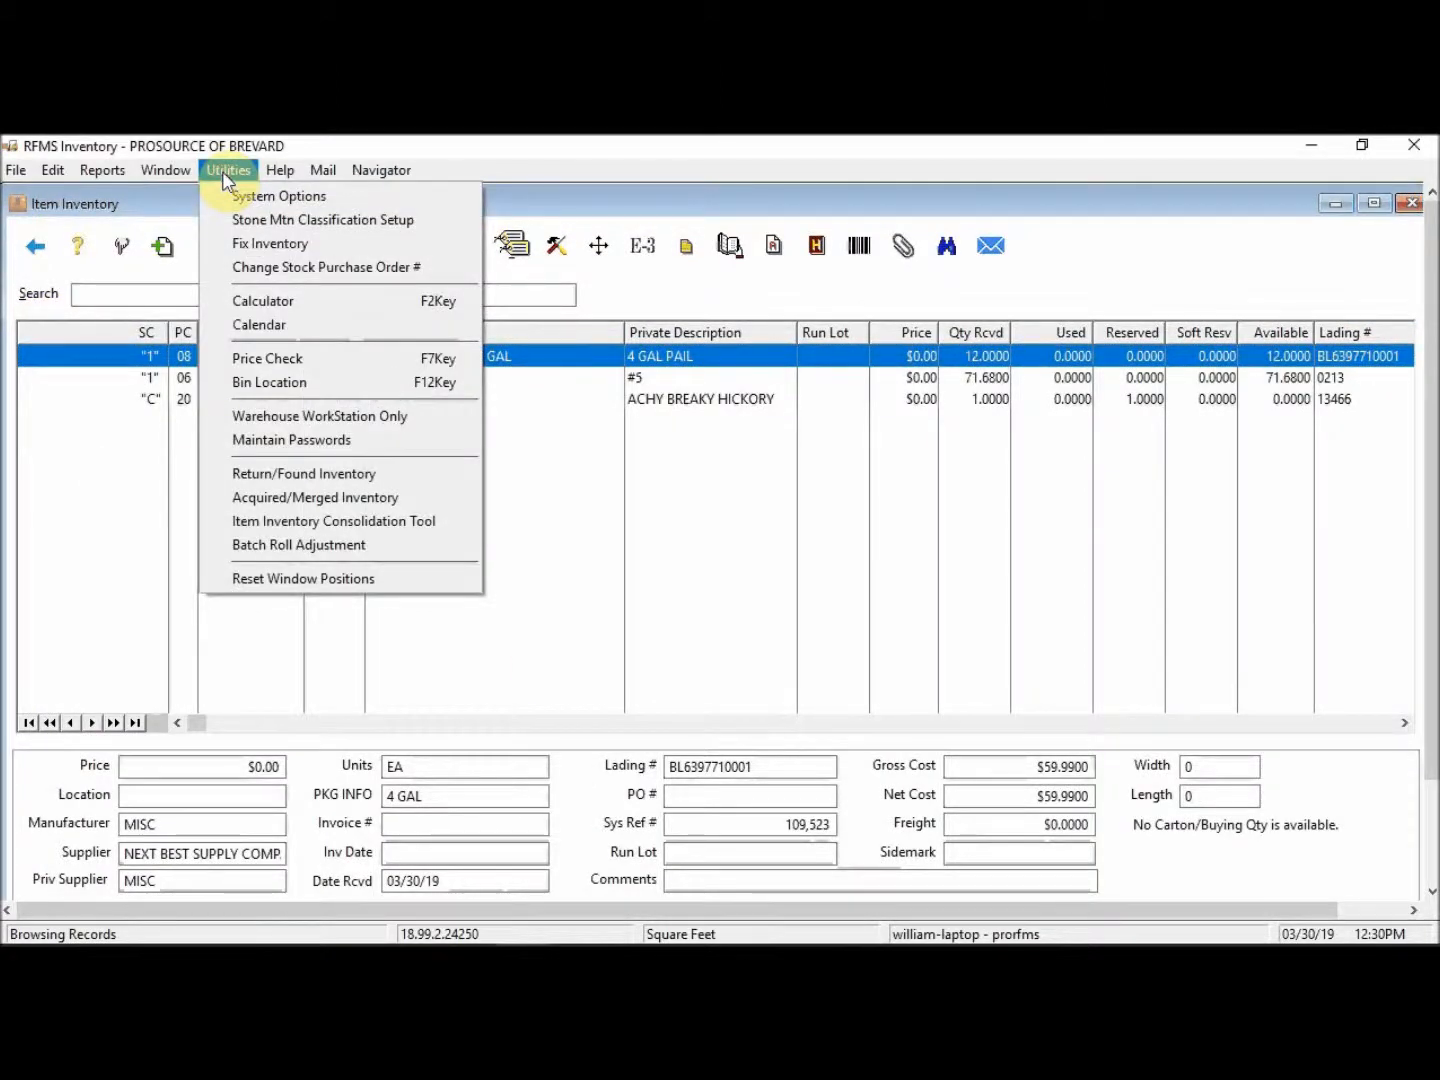
pyautogui.click(258, 547)
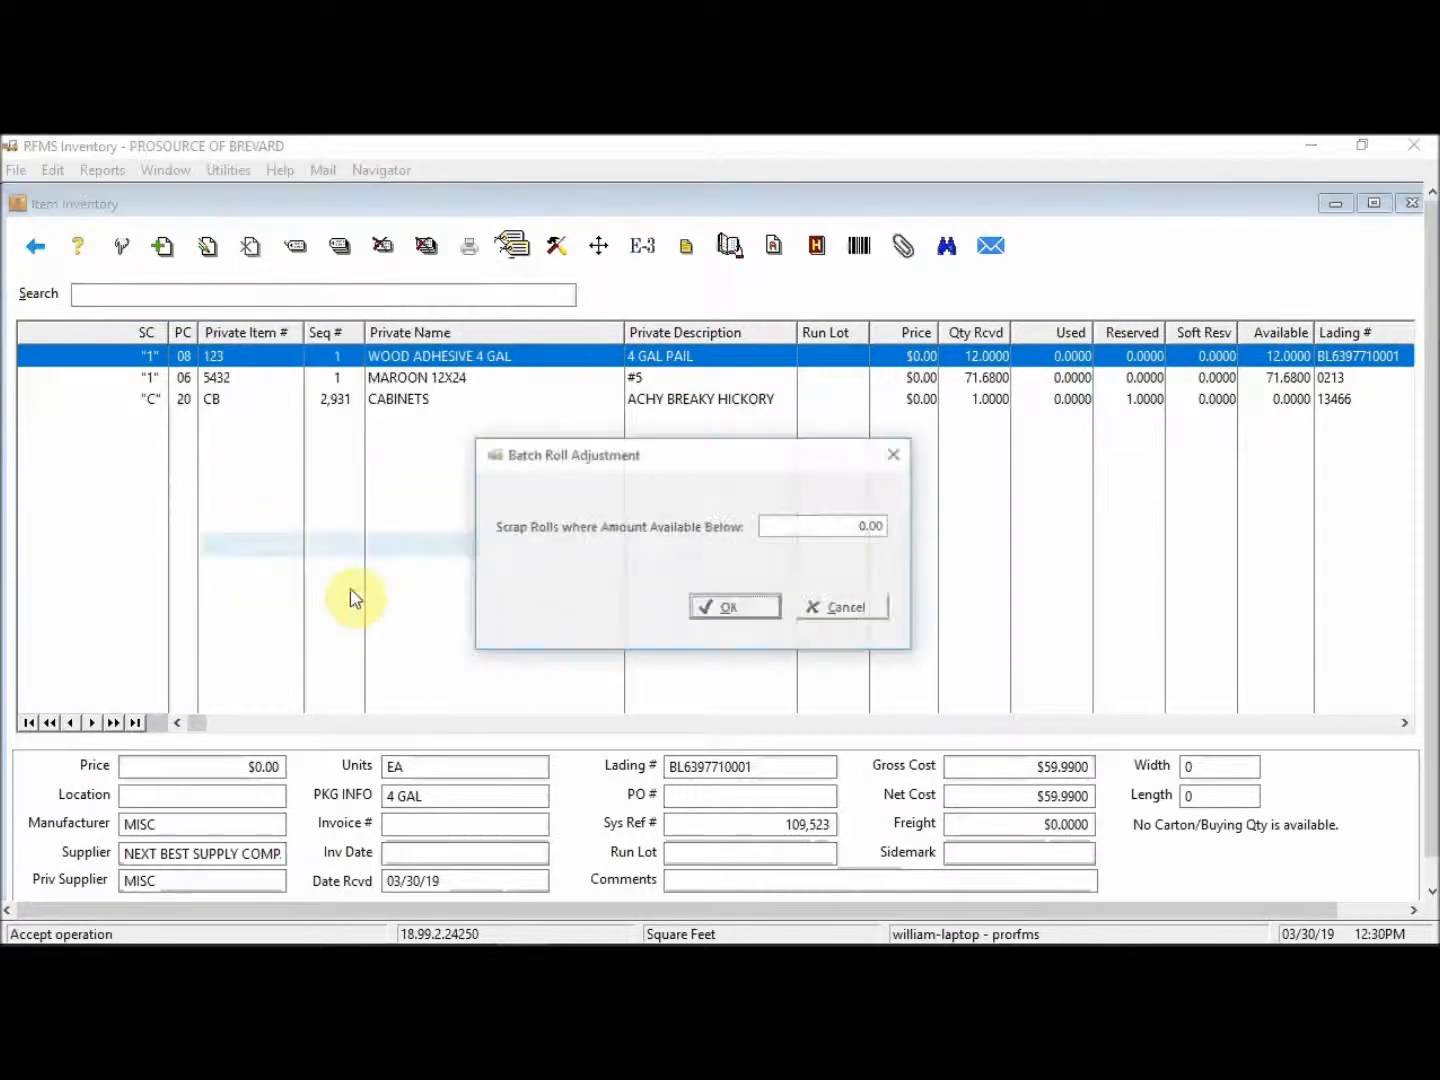
pyautogui.click(839, 528)
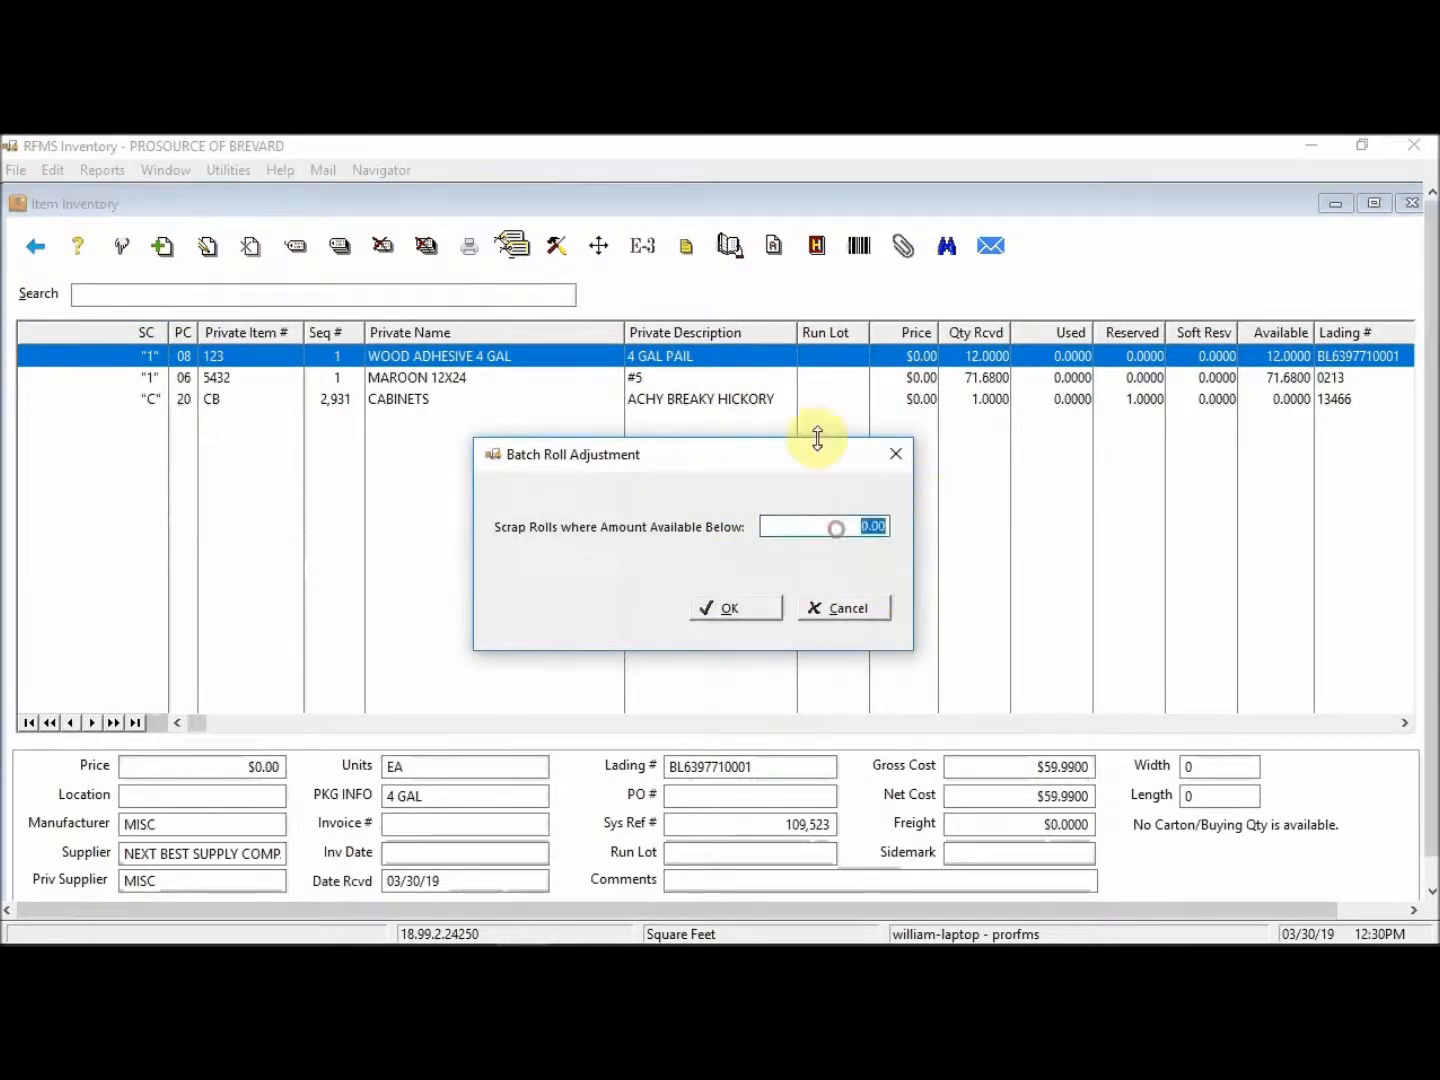
pyautogui.write('5')
pyautogui.press('Tab')
pyautogui.press('super+plus')
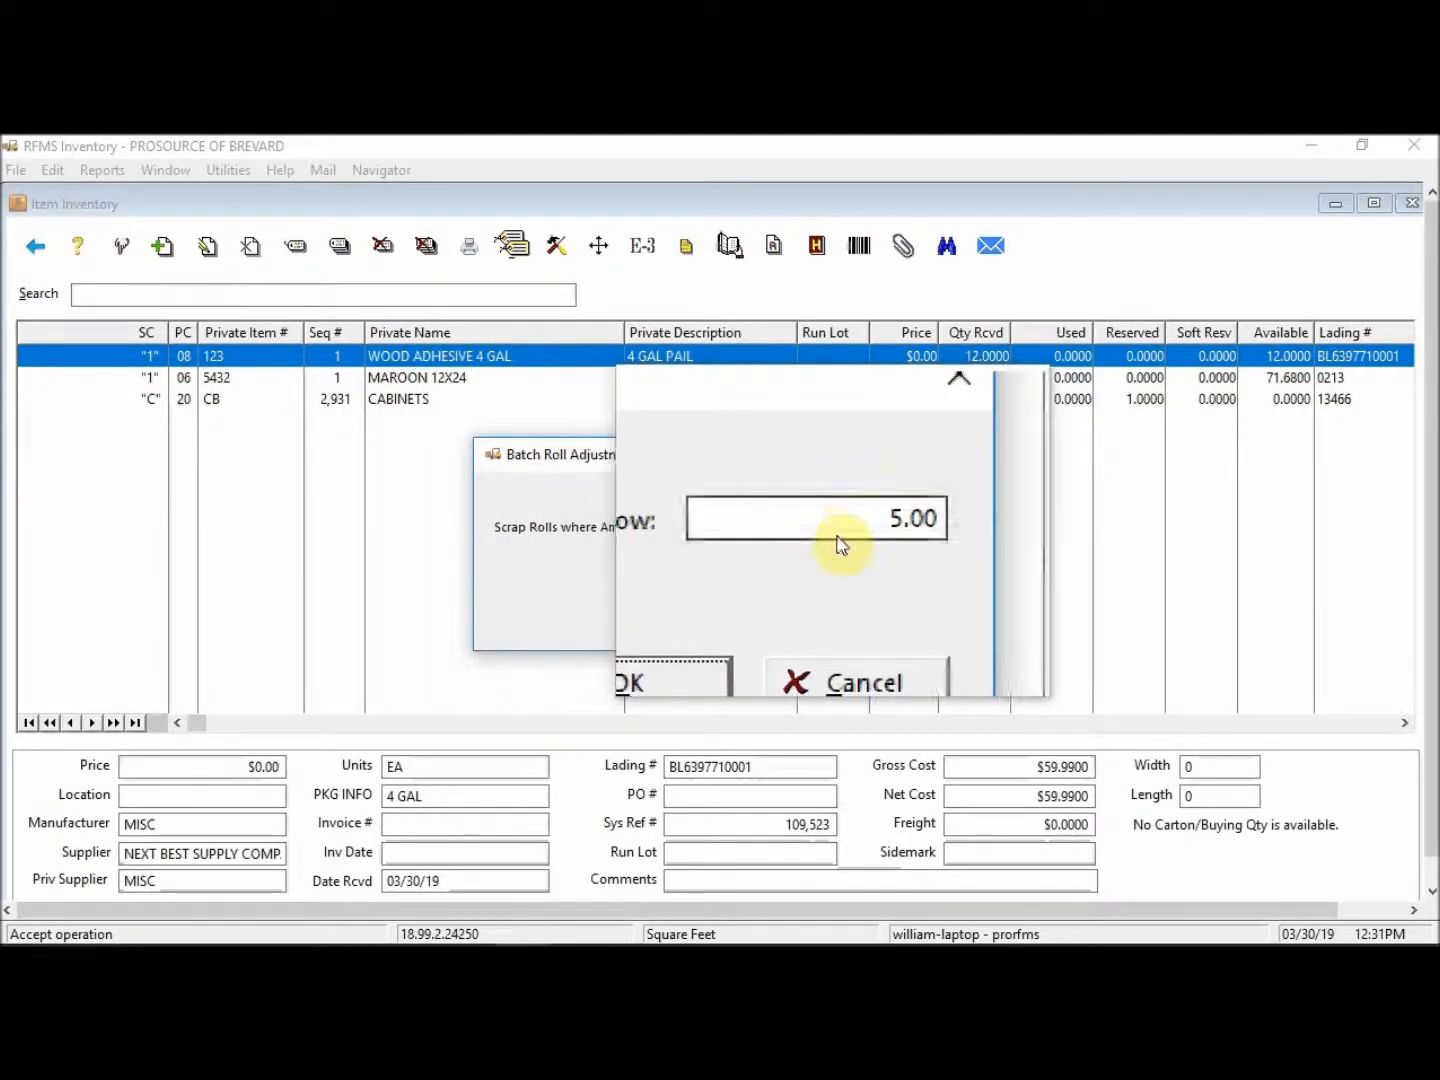
pyautogui.press('super+Escape')
pyautogui.click(829, 607)
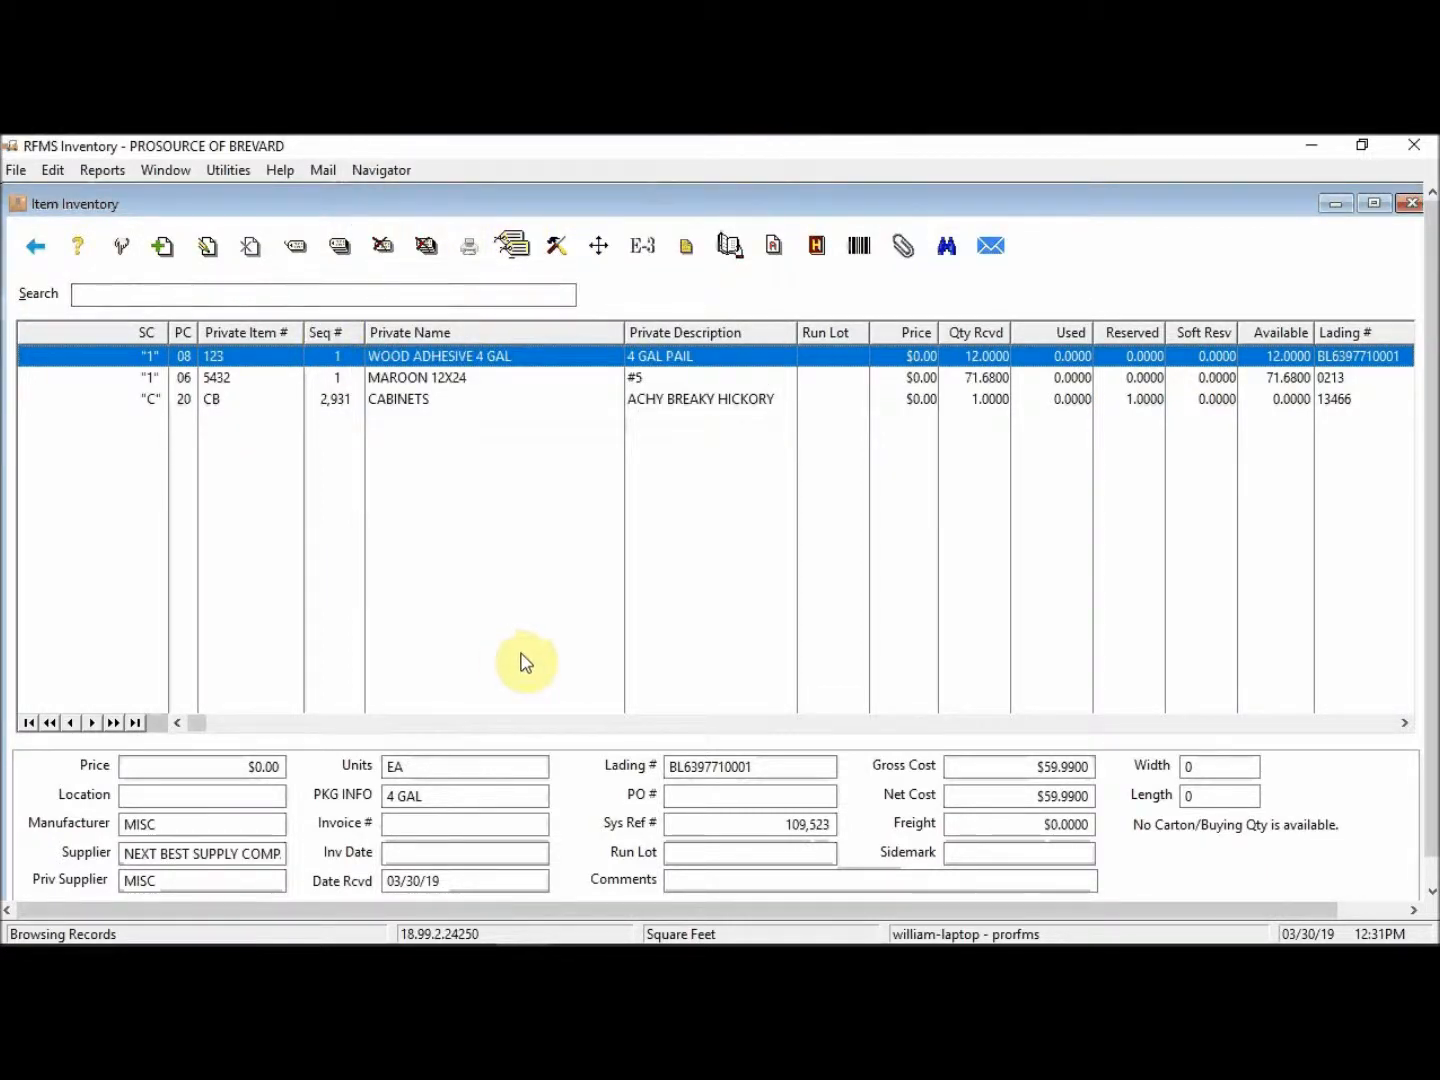
# - Add an adjustment type described as WAREHOUSE with type QUANTITY, and close the adjustment types list
pyautogui.click(13, 172)
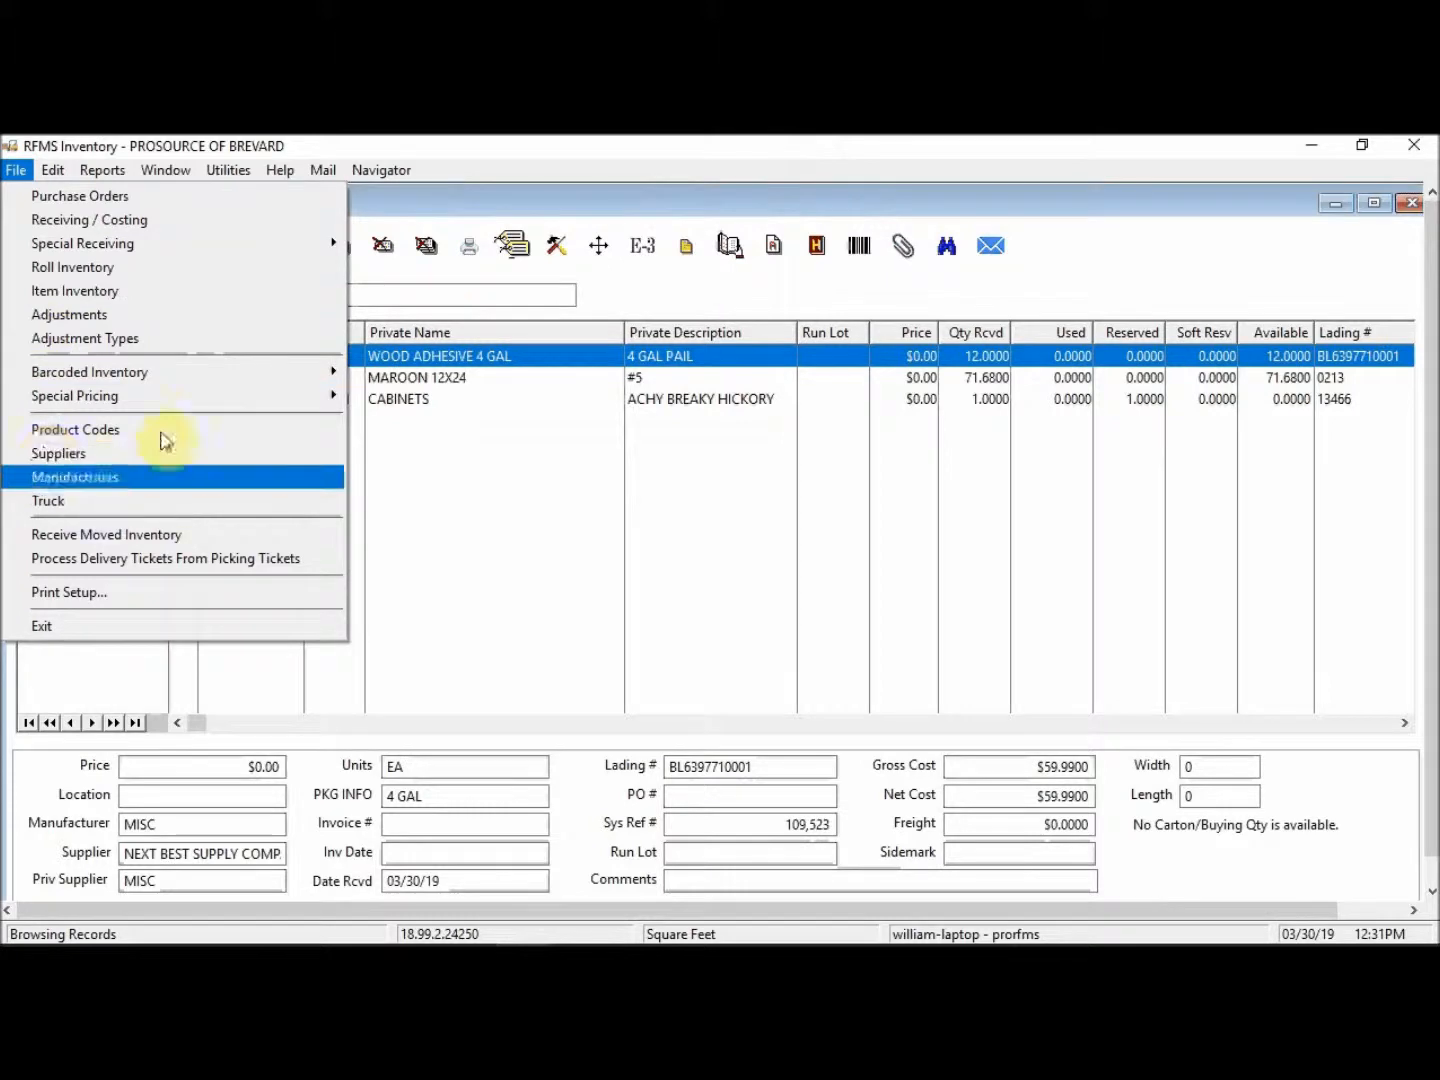
pyautogui.click(64, 340)
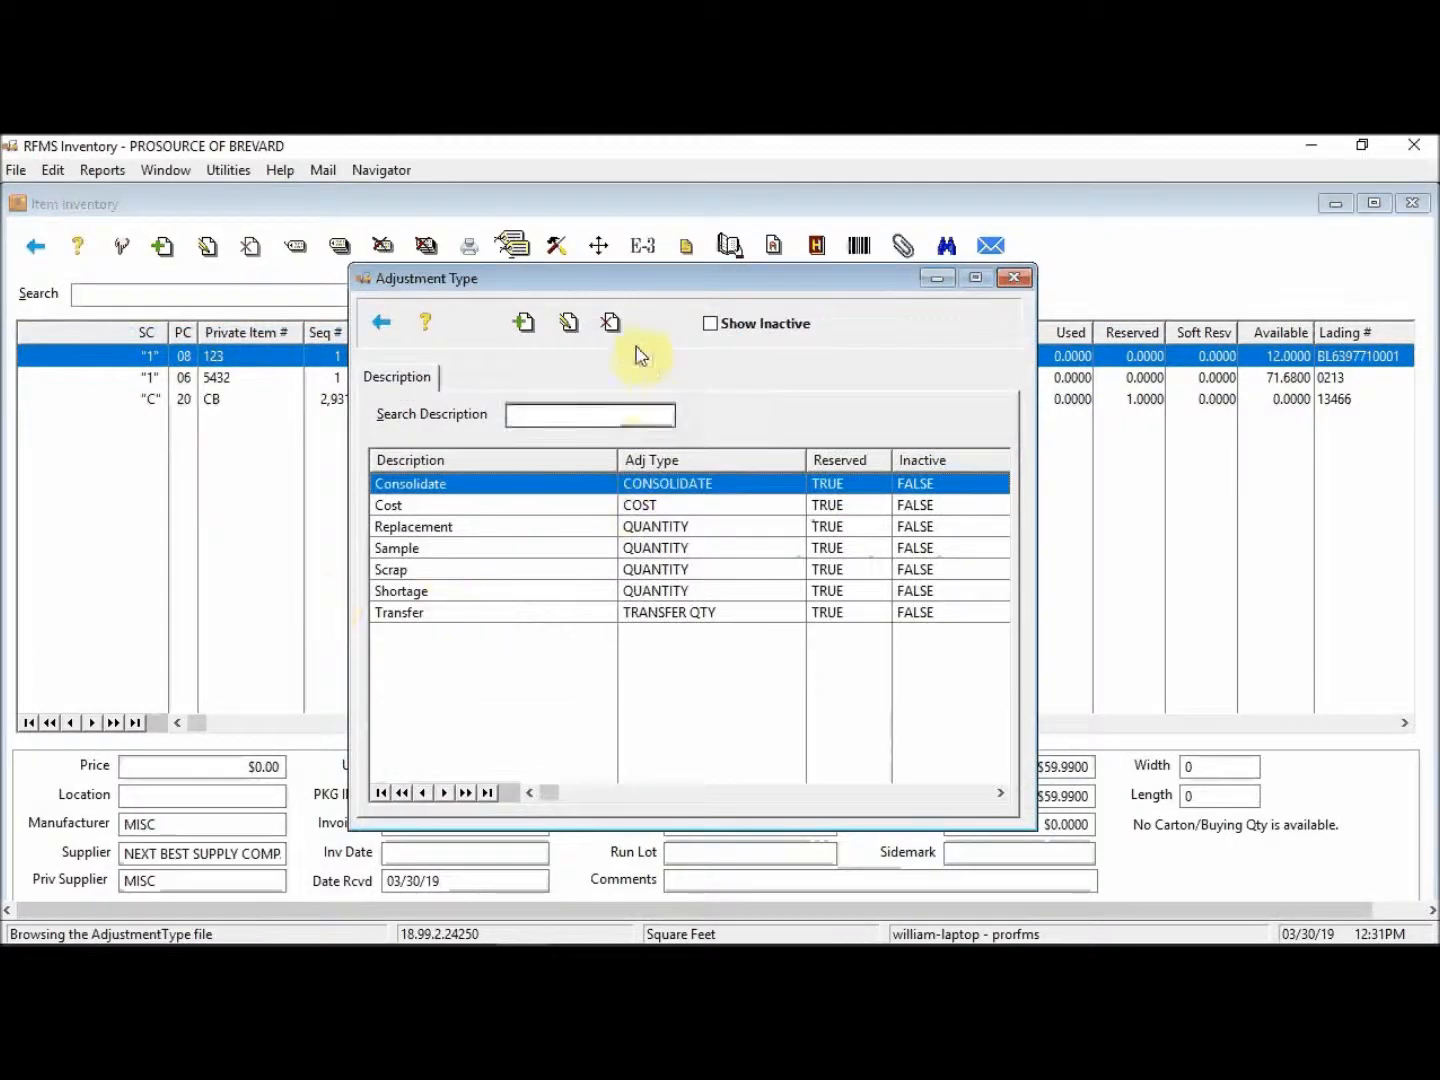
pyautogui.moveTo(553, 267); pyautogui.dragTo(480, 246)
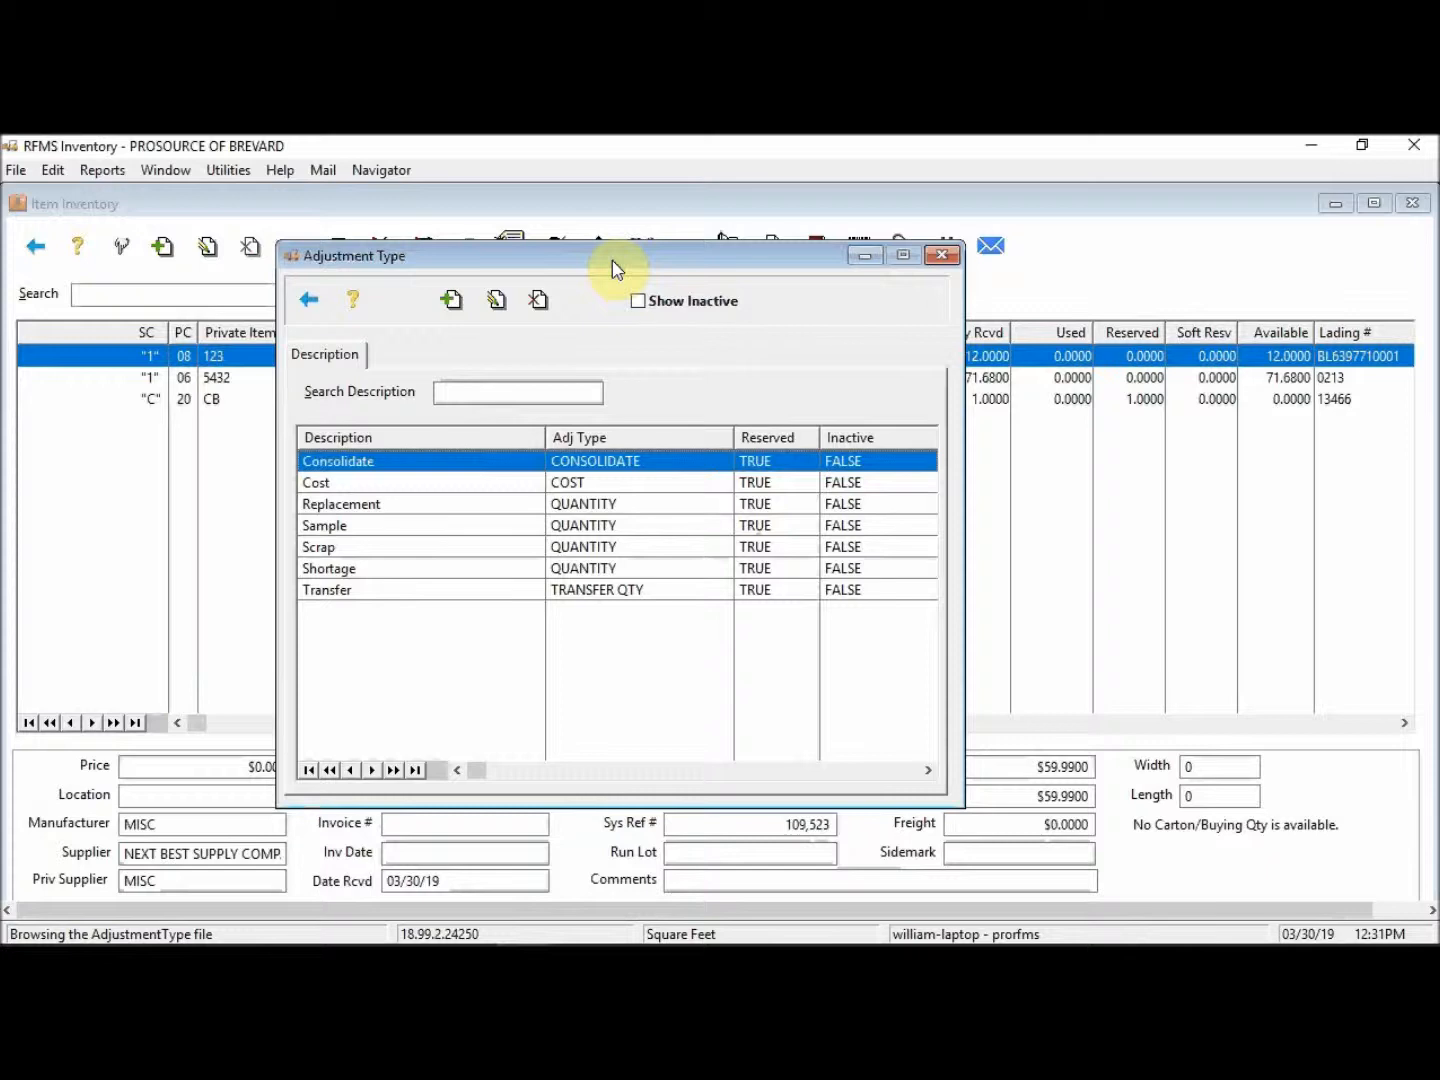
pyautogui.click(449, 302)
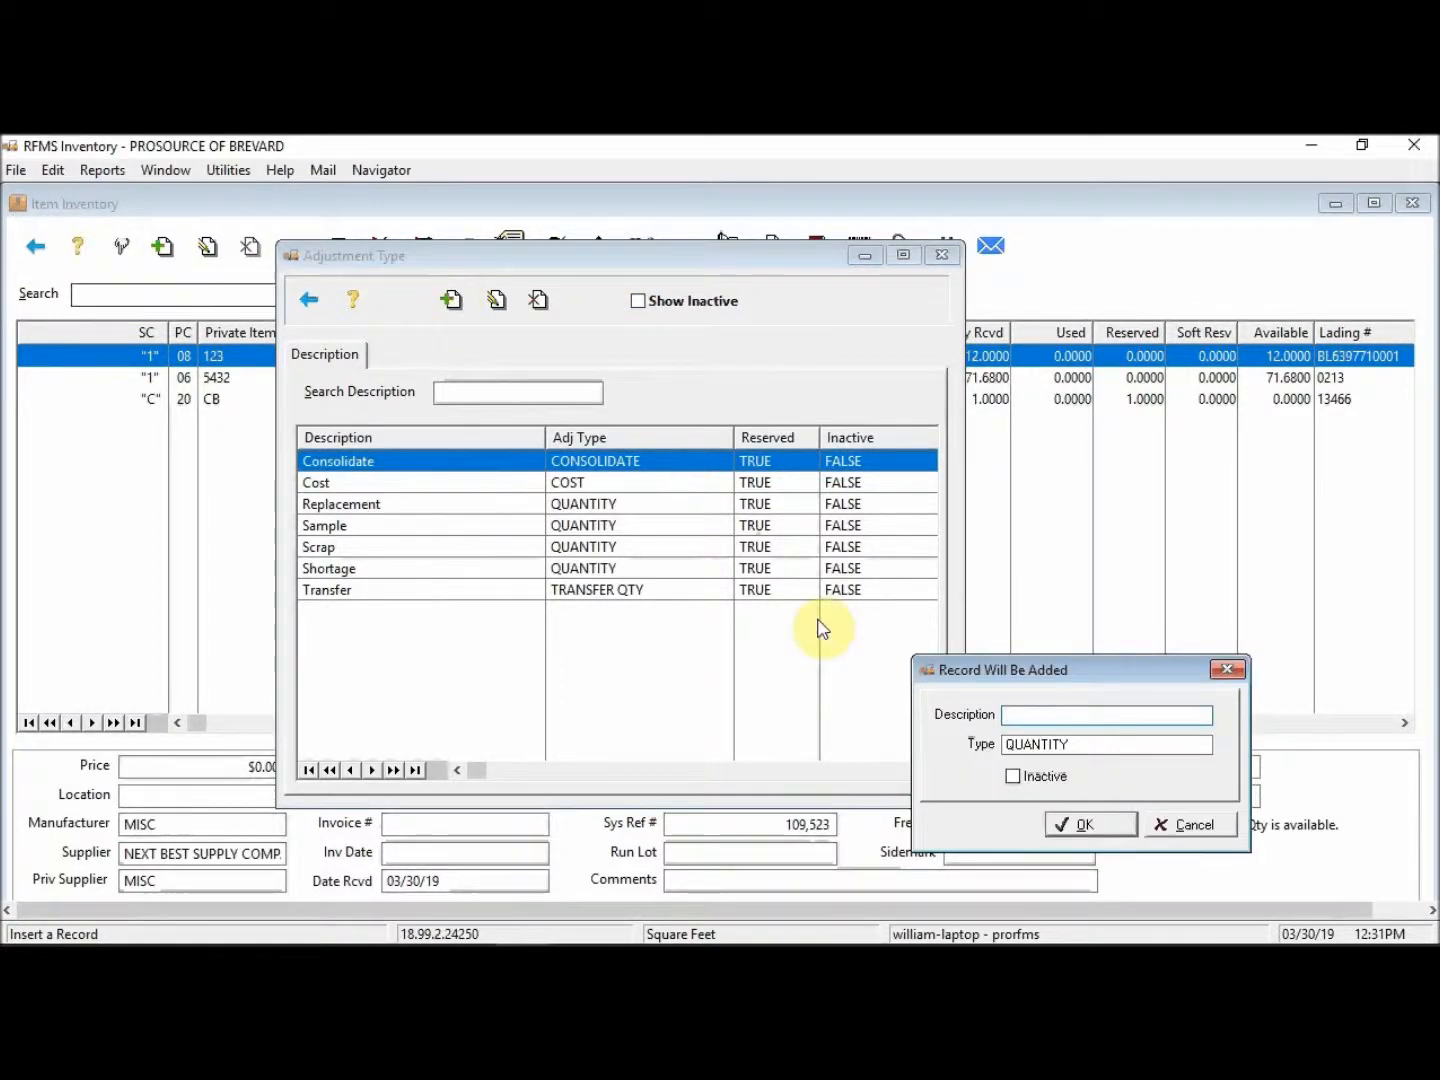
pyautogui.moveTo(1033, 679); pyautogui.dragTo(568, 518)
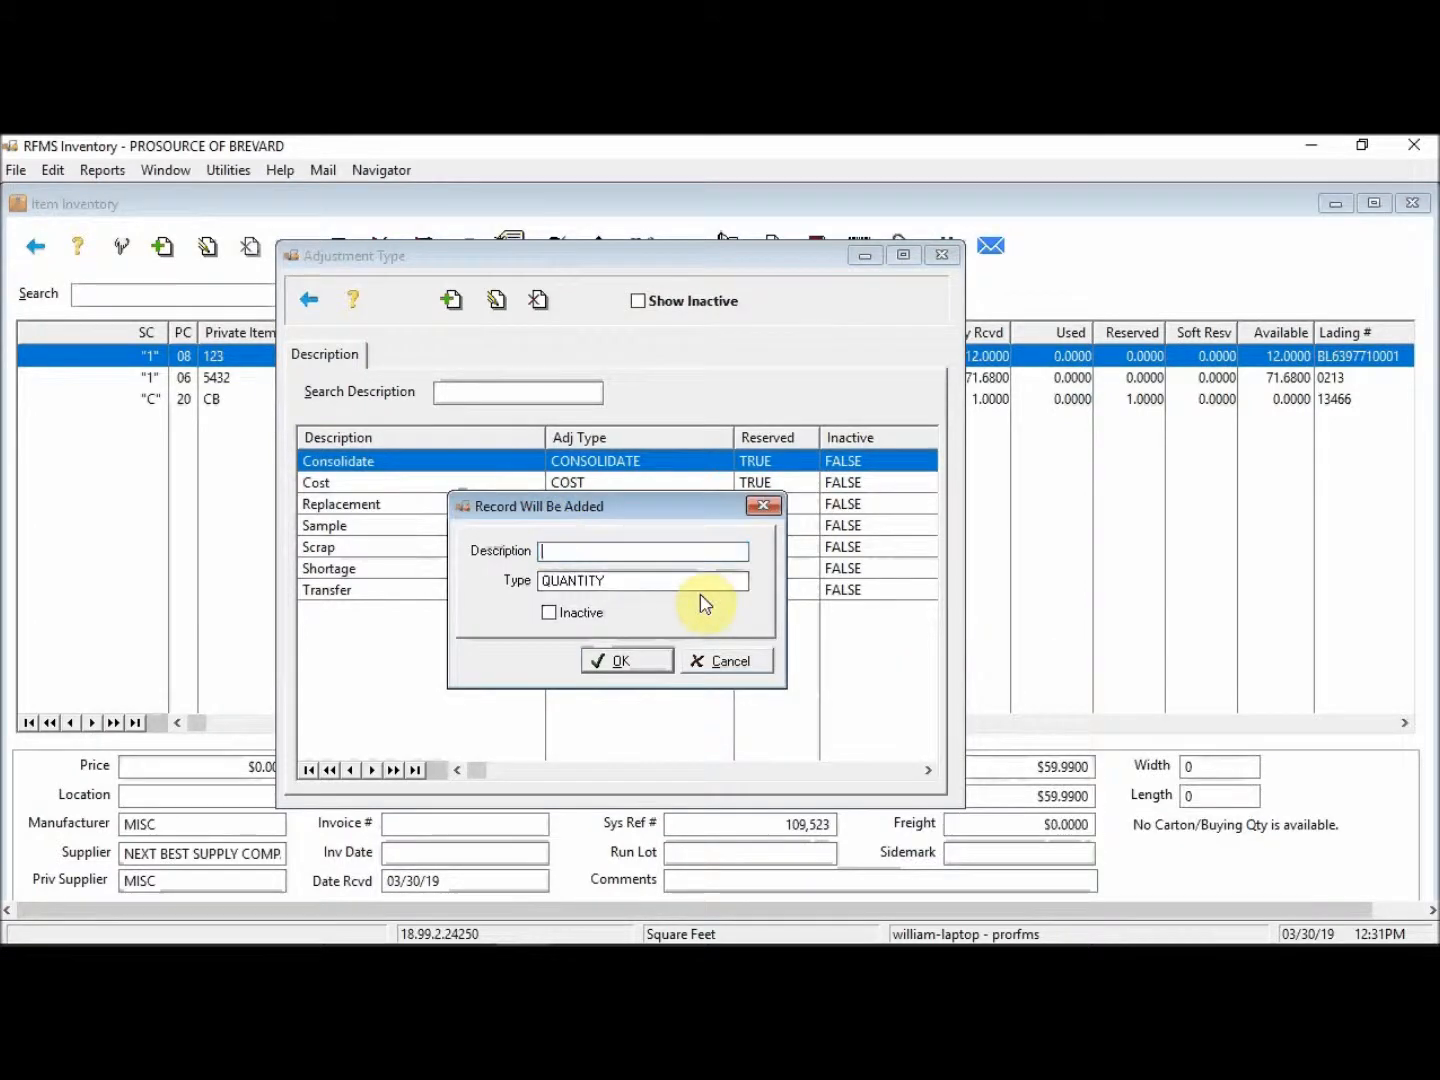
pyautogui.write('WAREHOUSE')
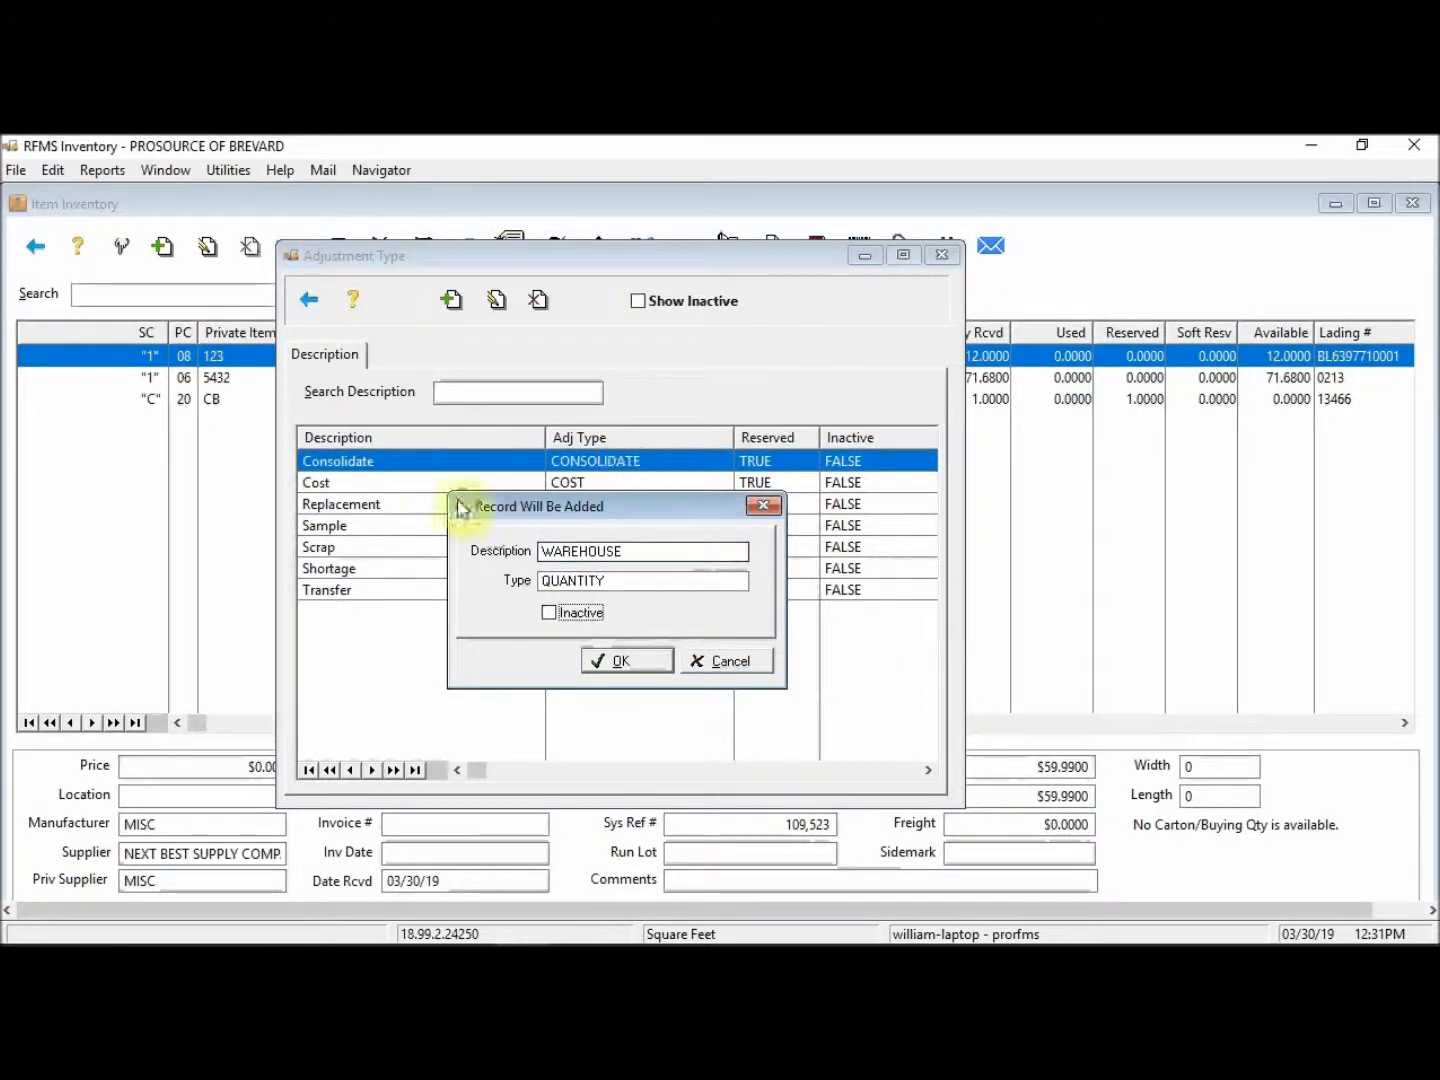
pyautogui.click(638, 582)
pyautogui.doubleClick(586, 582)
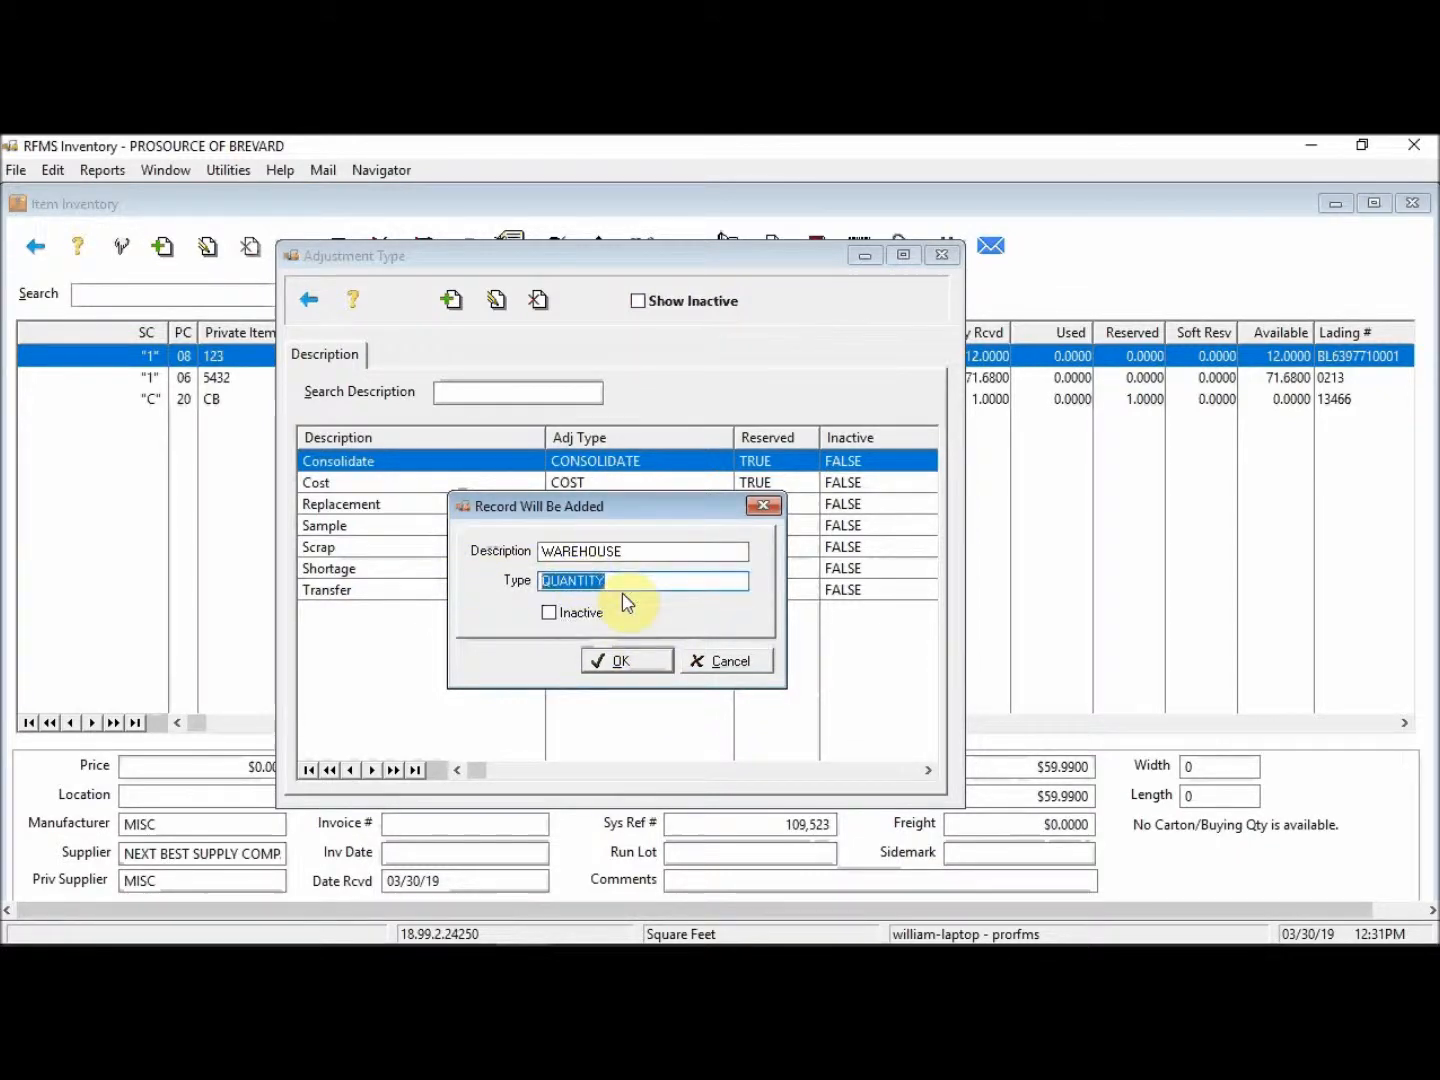
pyautogui.click(620, 579)
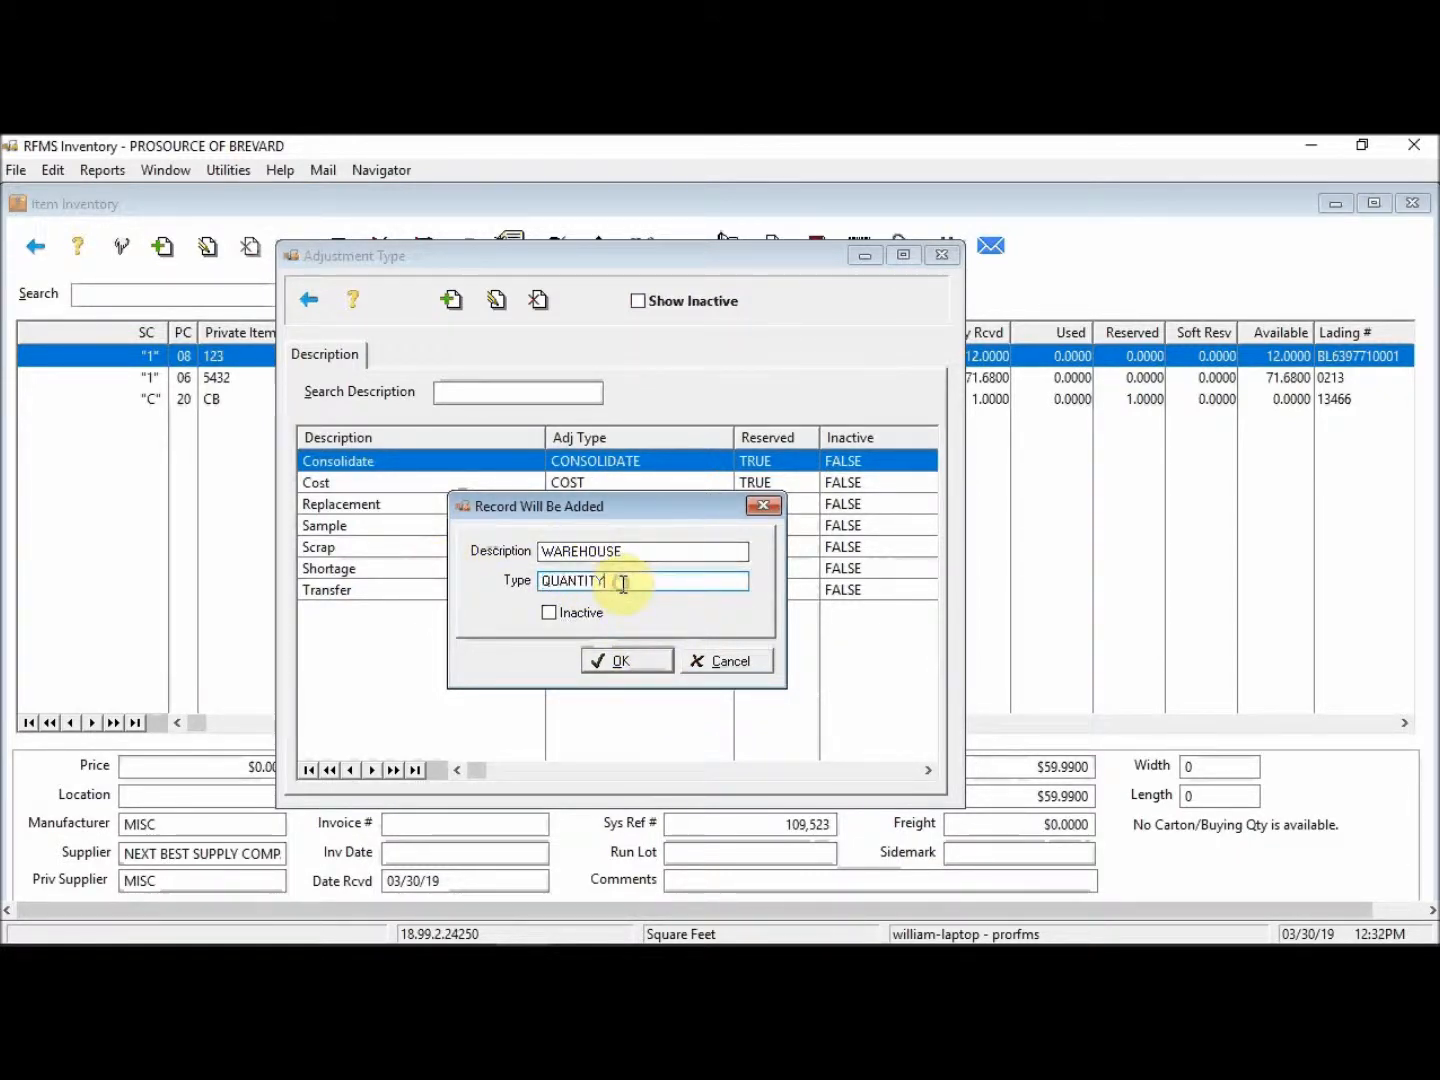
pyautogui.click(616, 658)
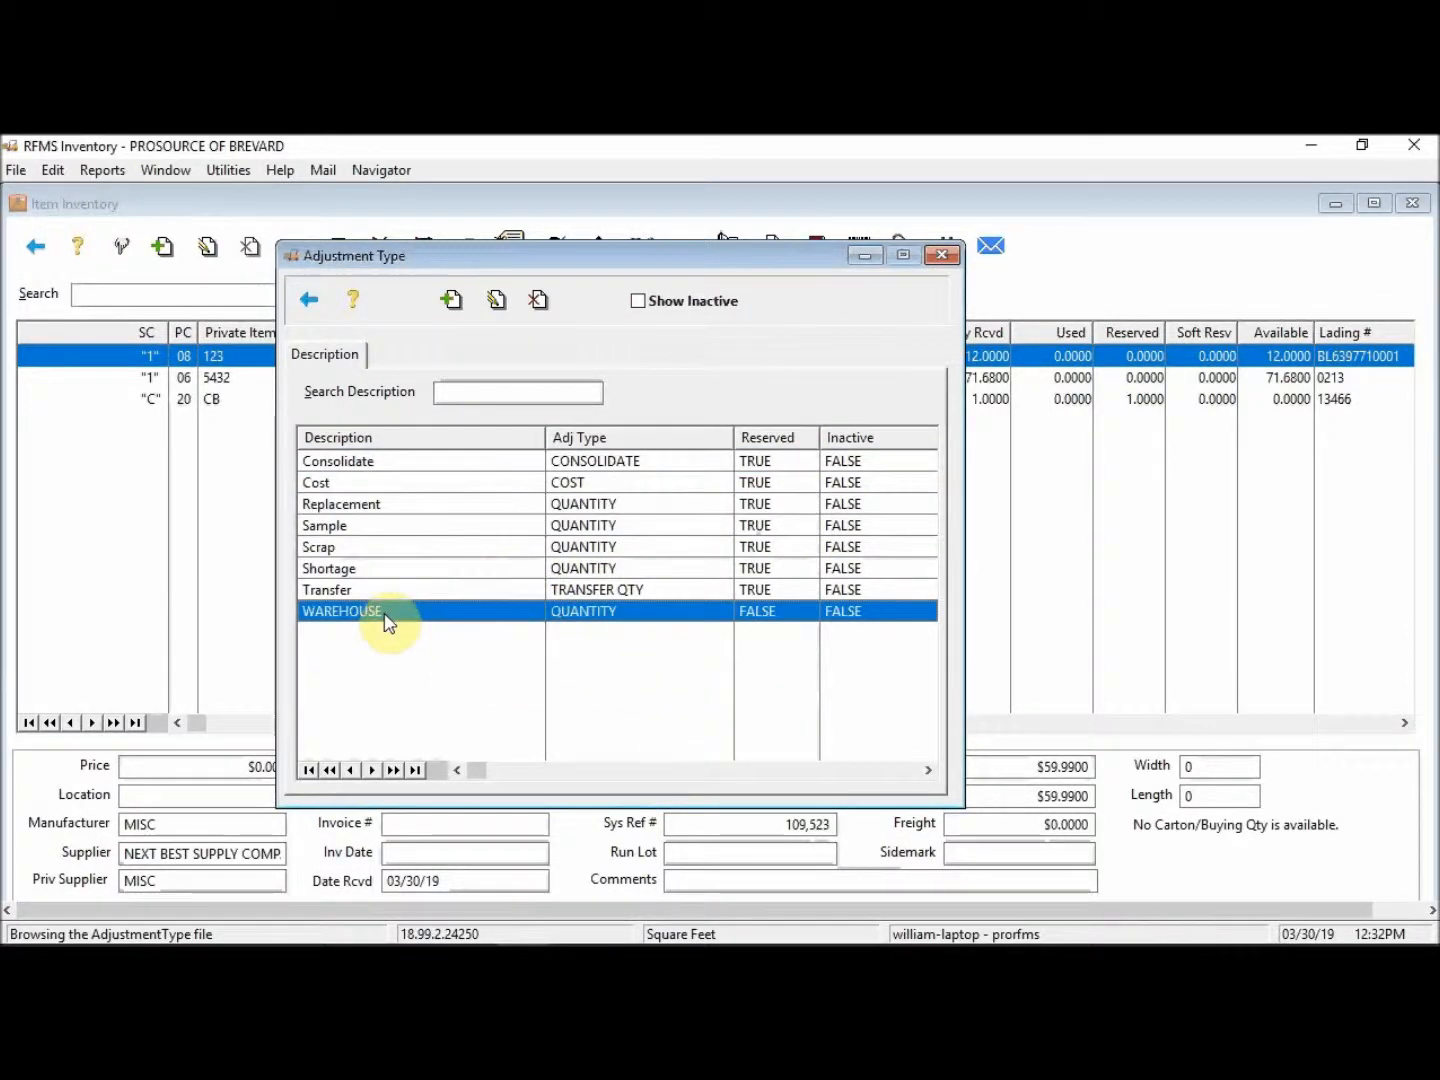
pyautogui.click(943, 257)
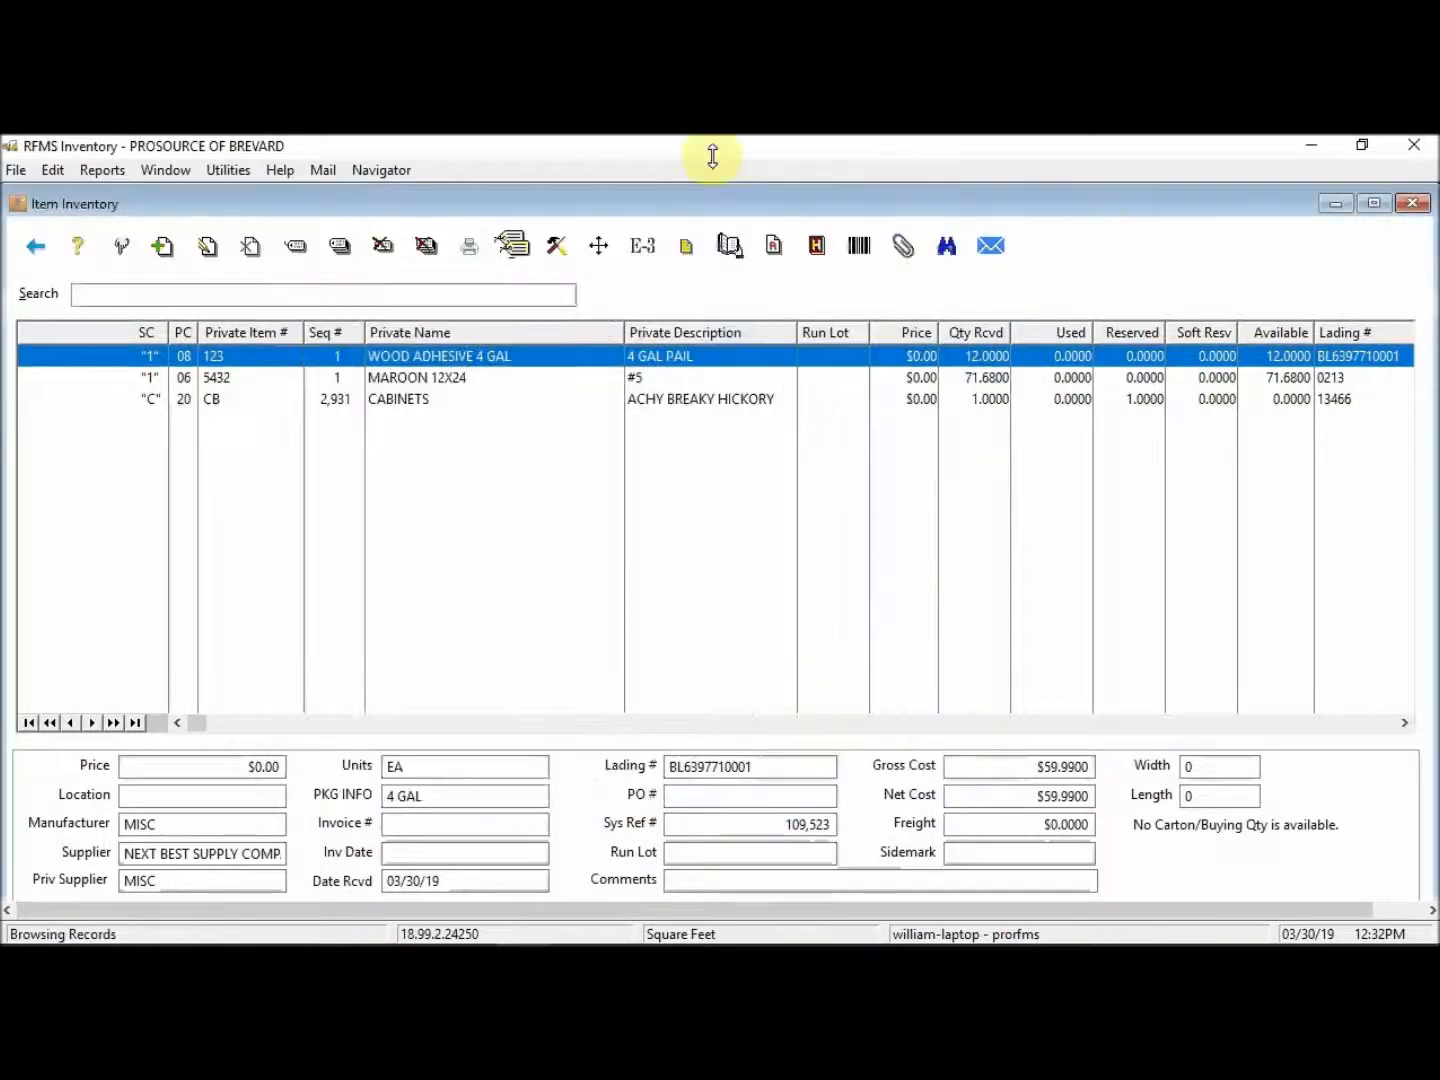
# - Open the inventory adjustment form for the MAROON 12X24 item, entering the required password
pyautogui.click(409, 380)
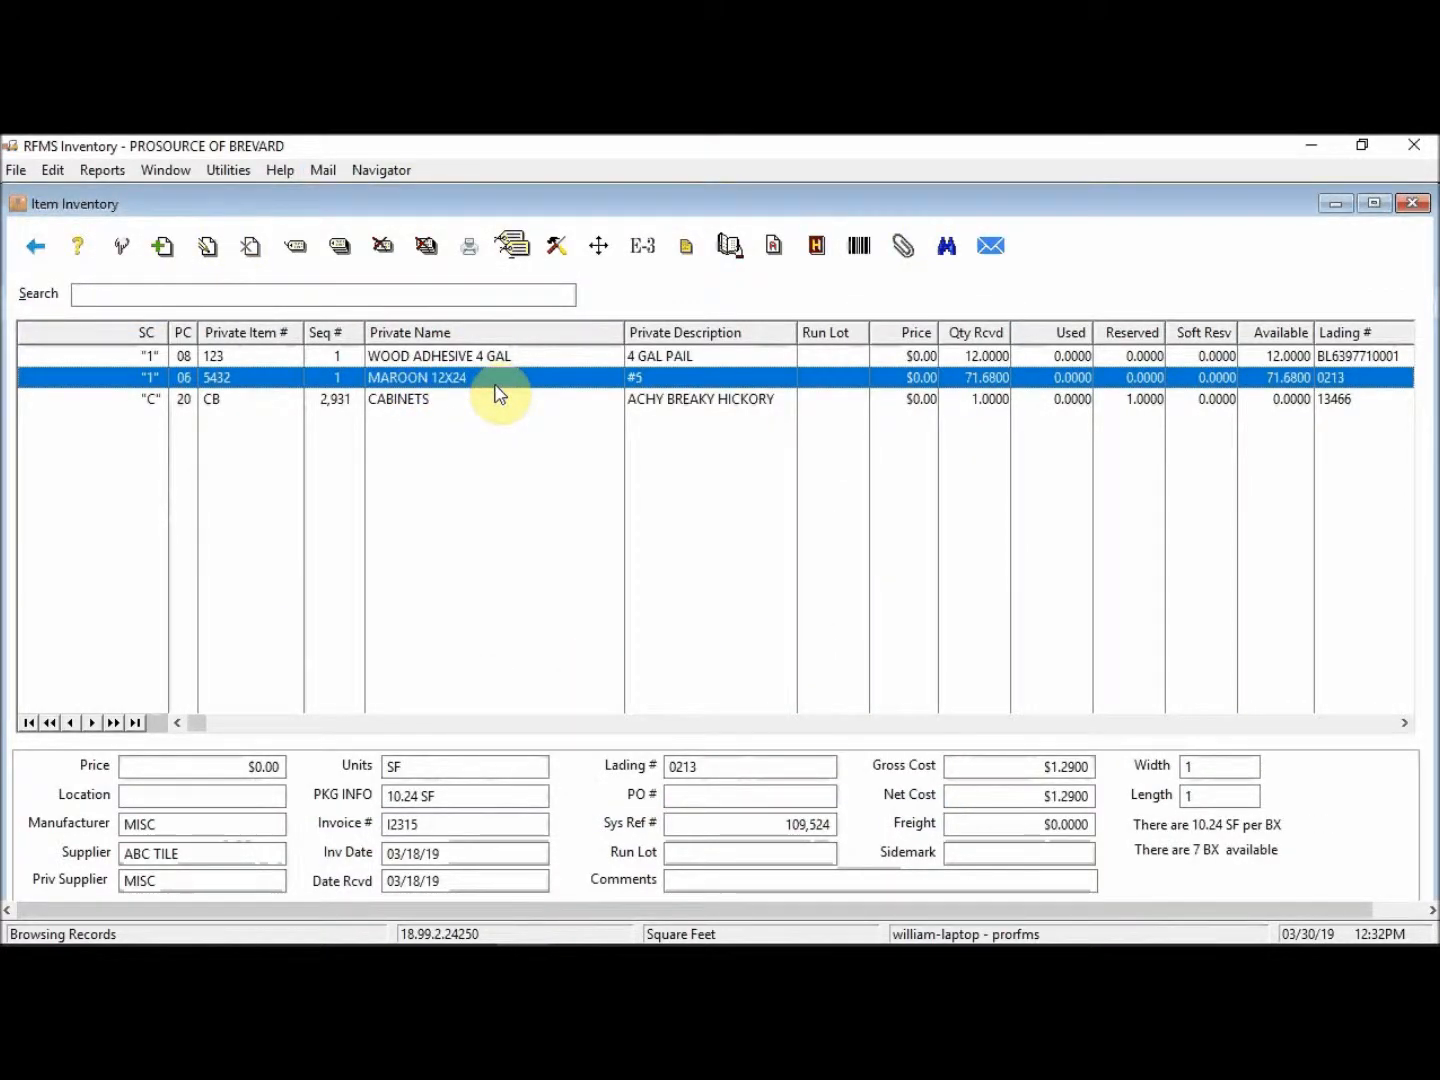
pyautogui.press('super+plus')
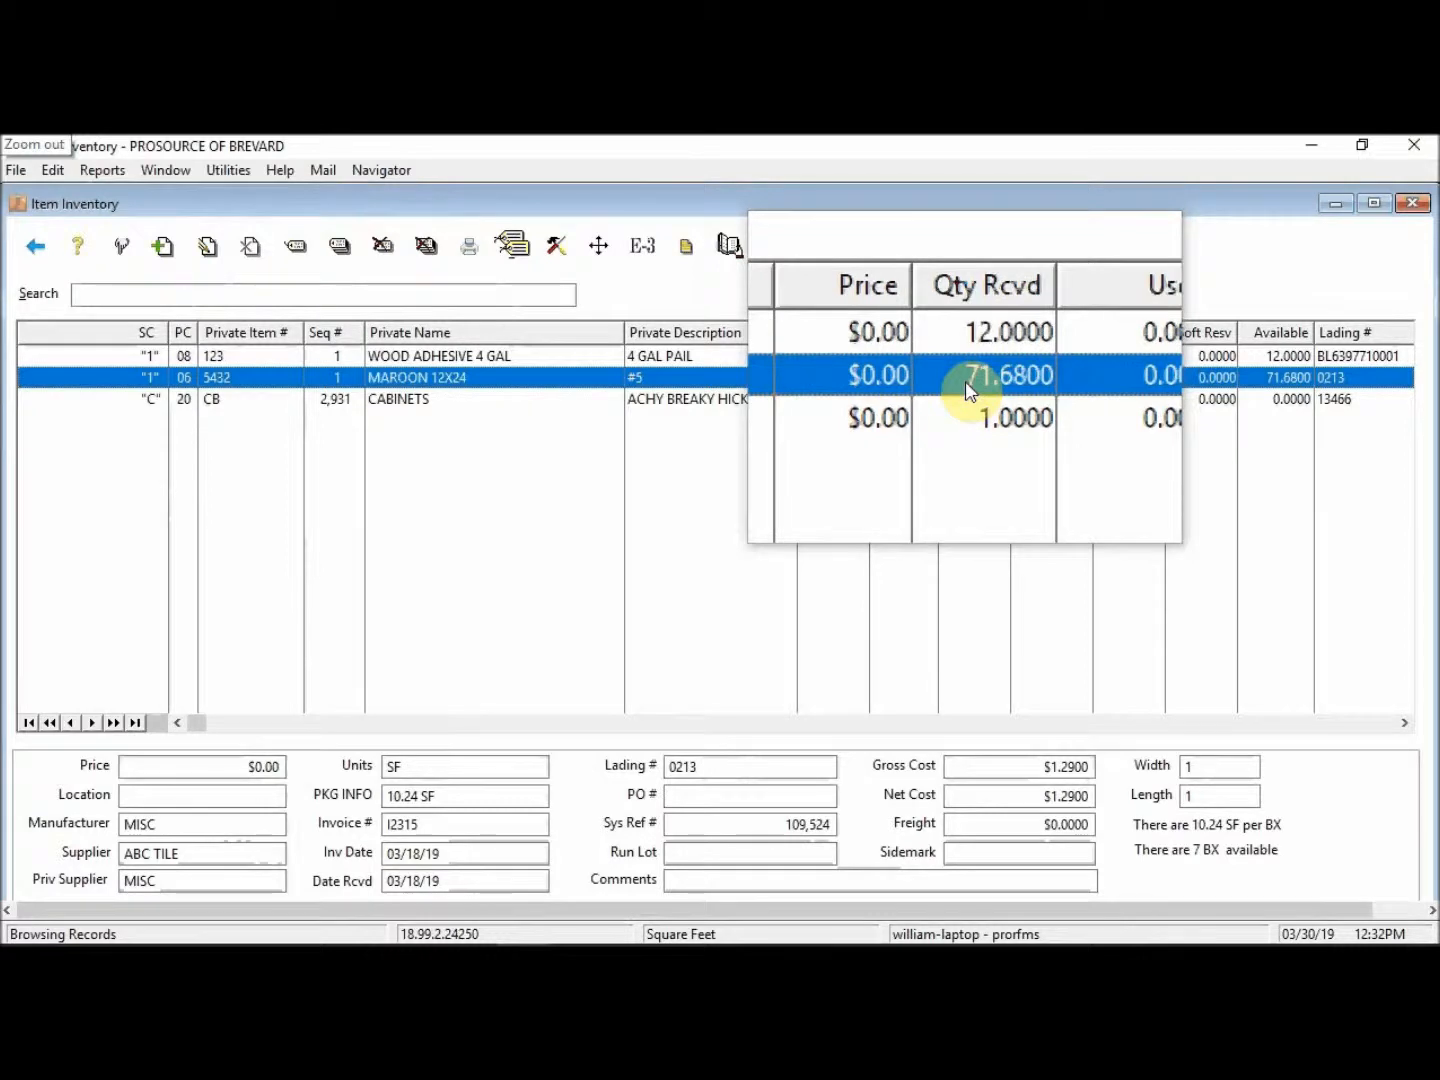
pyautogui.press('super+Escape')
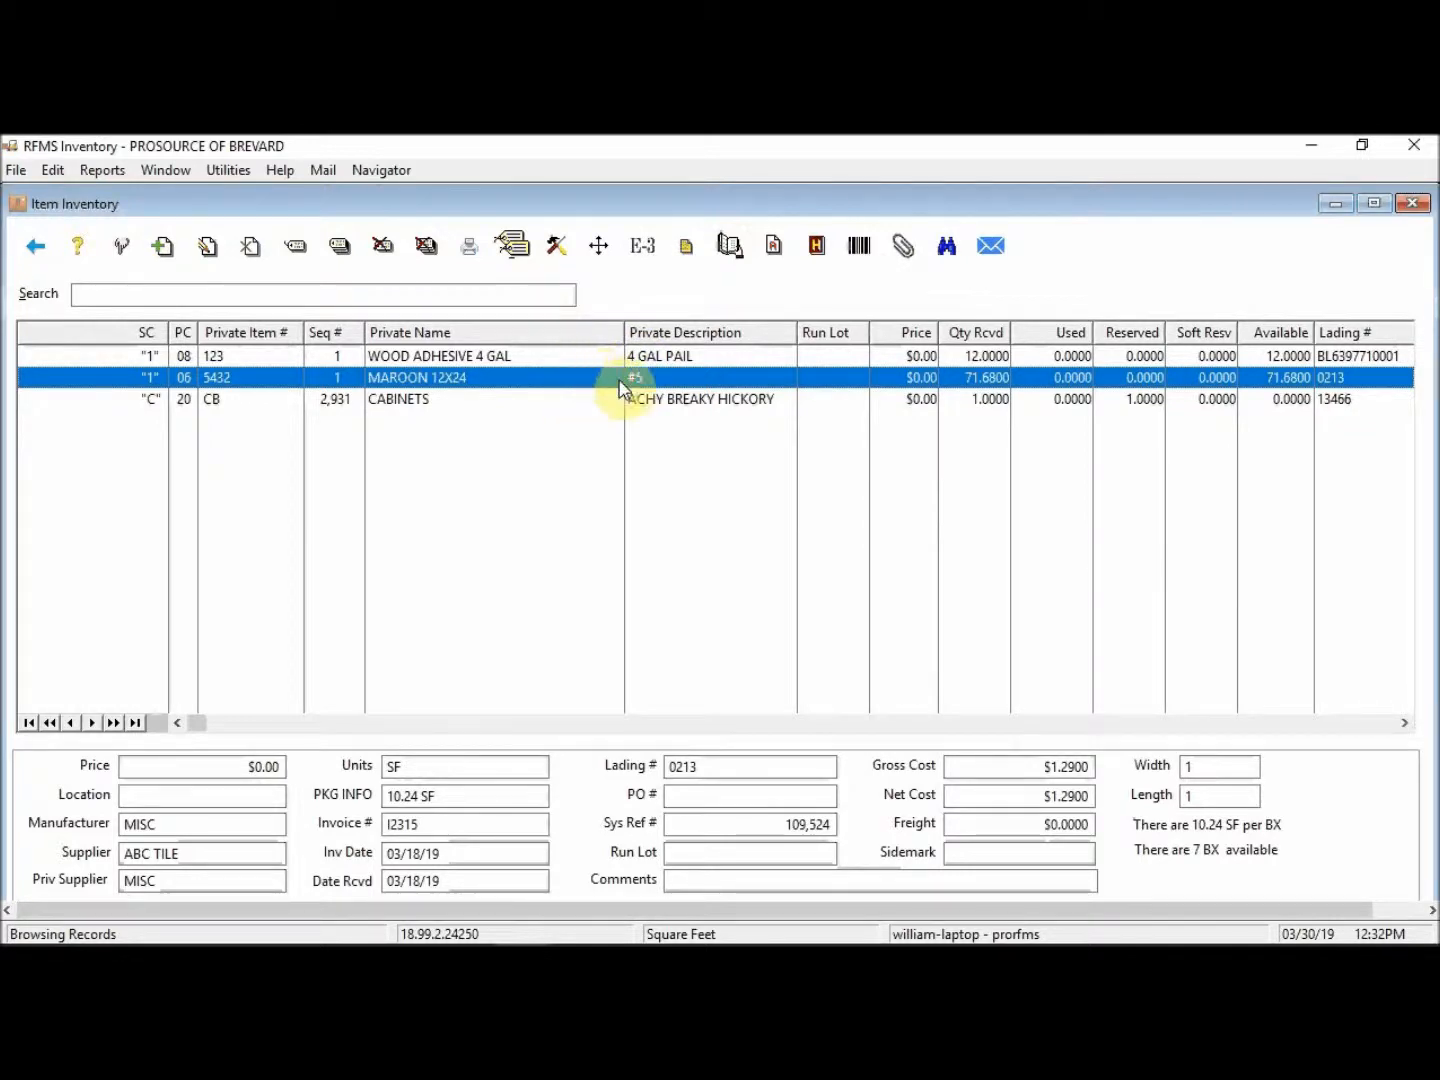
pyautogui.click(555, 248)
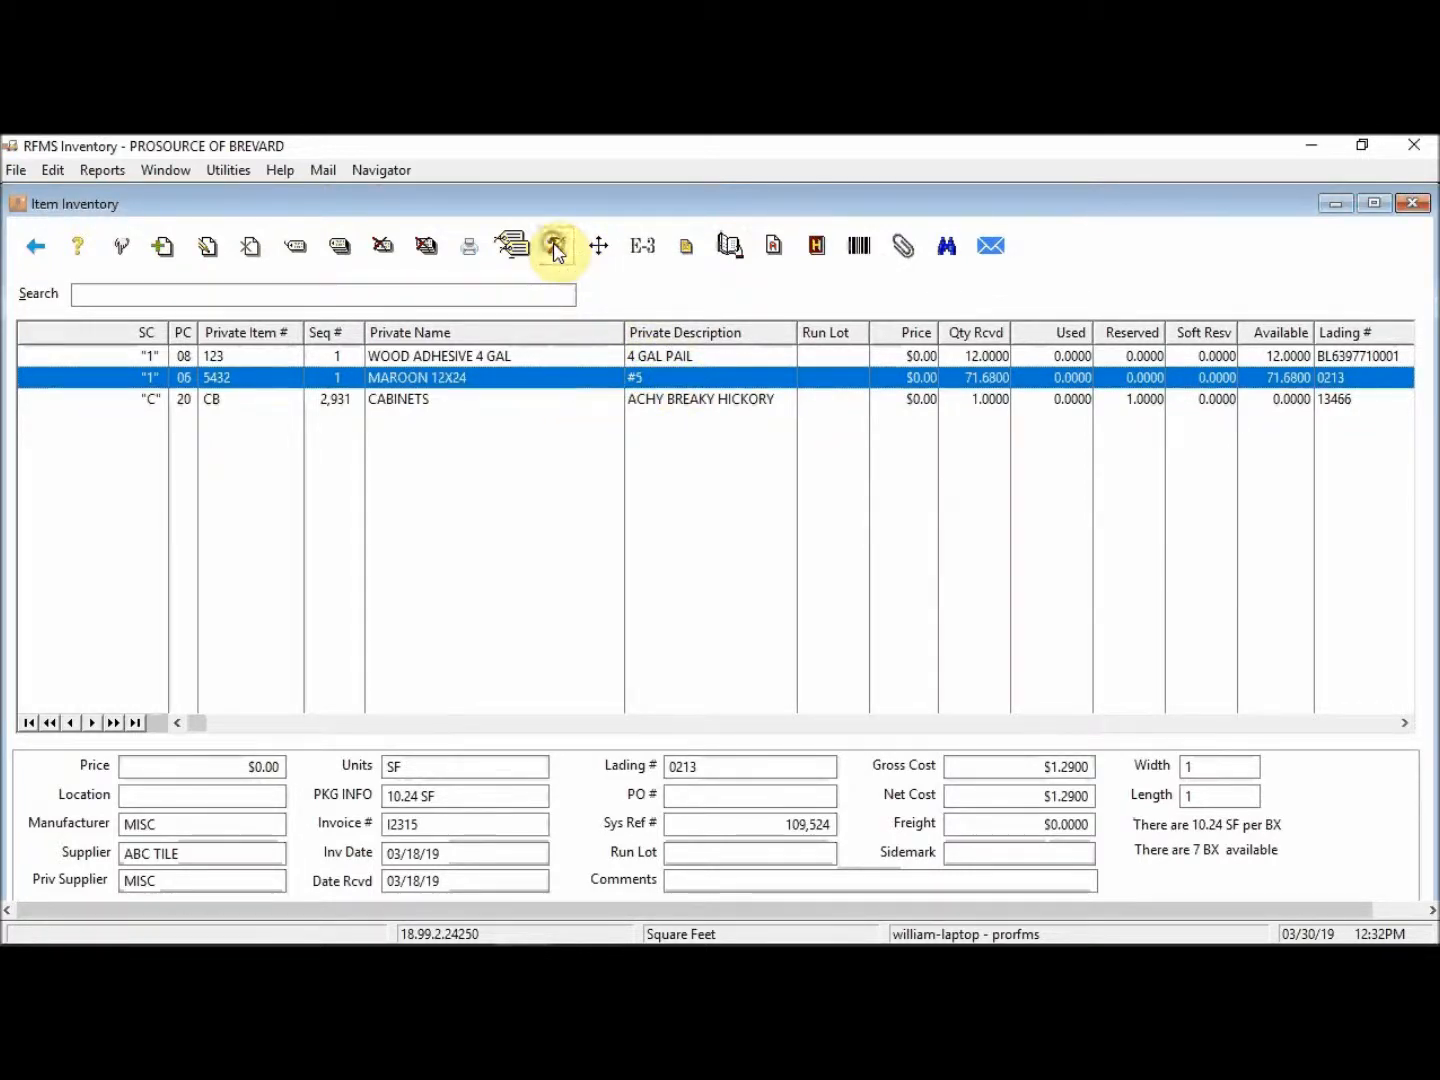
pyautogui.write('****')
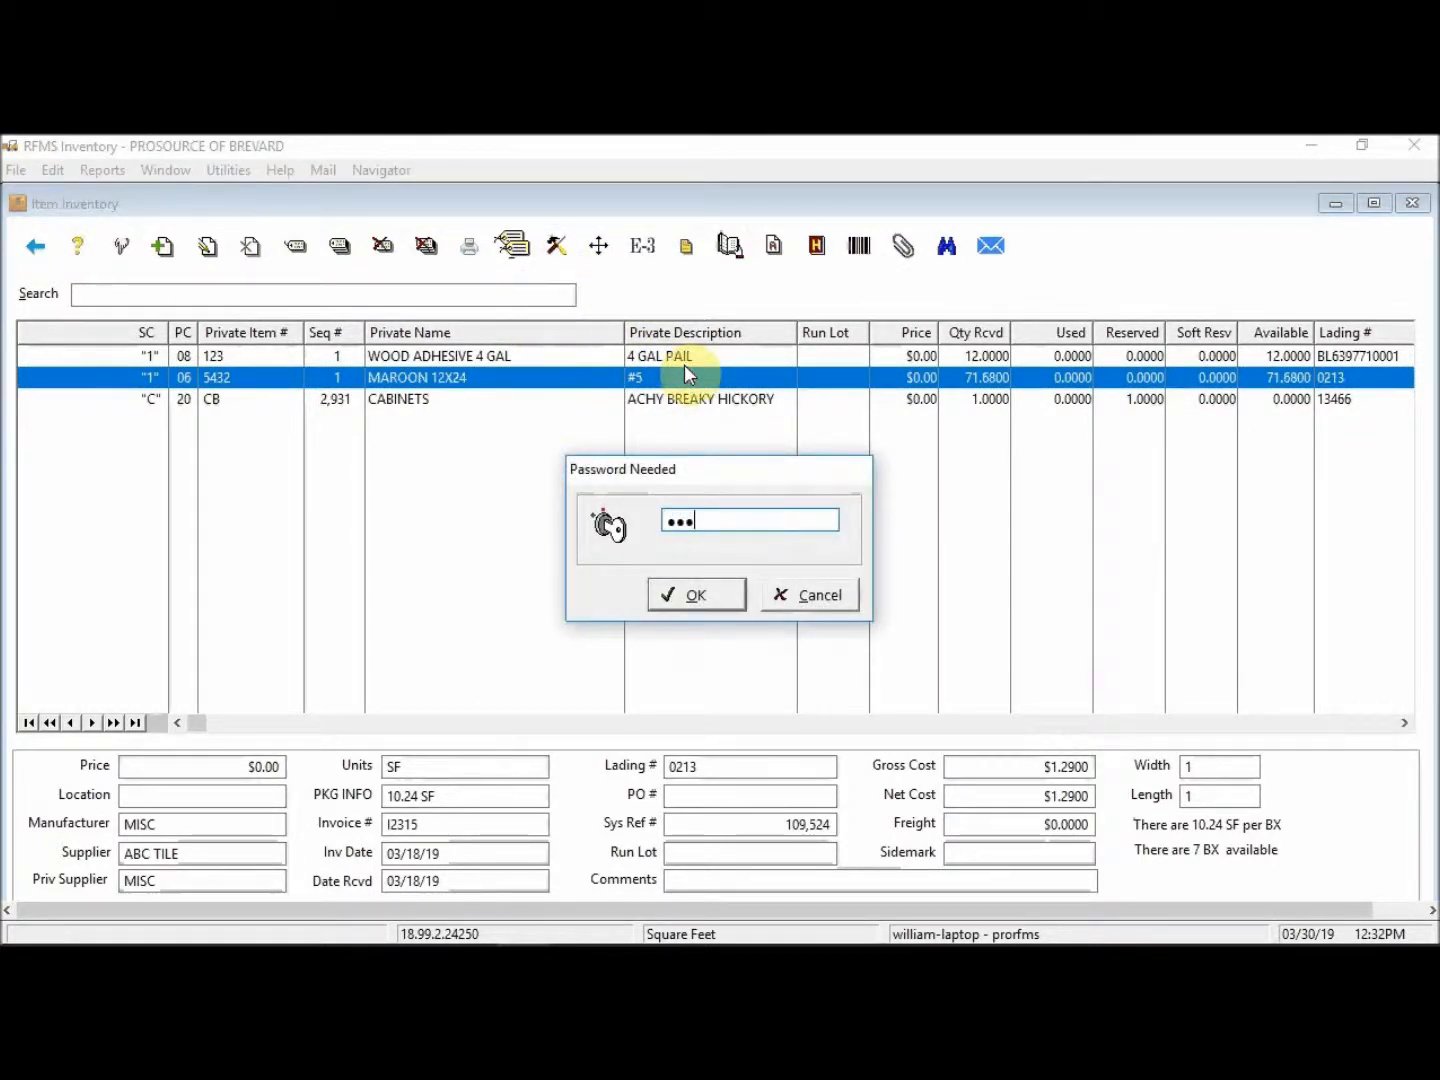
pyautogui.press('Return')
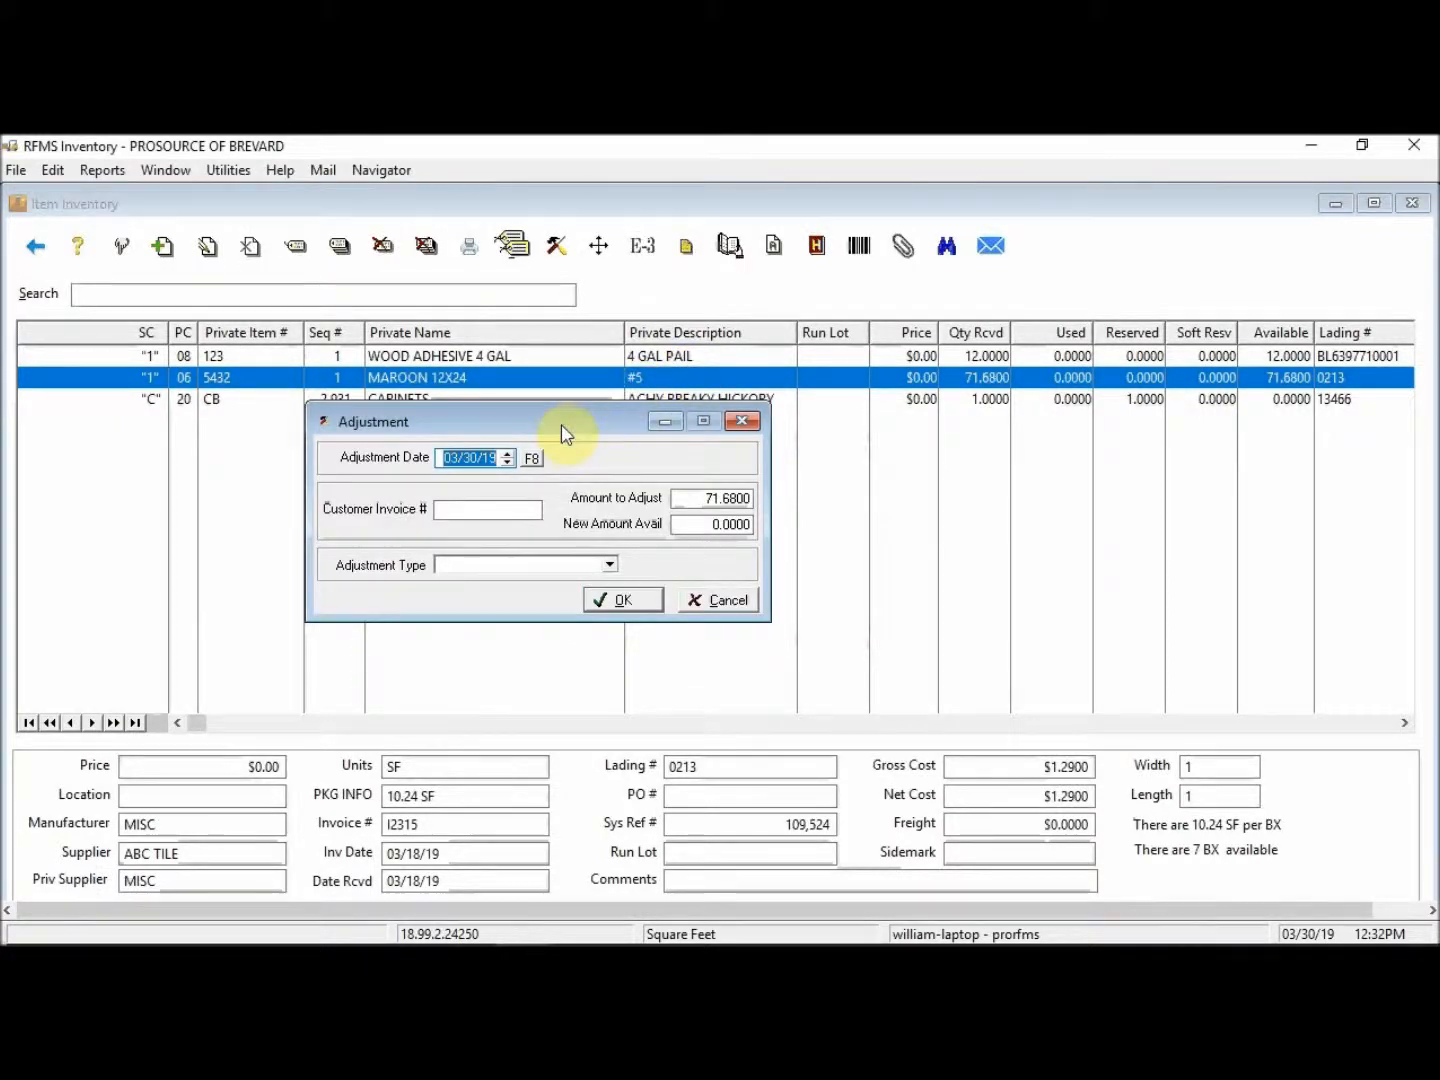
# - Enter a trial customer invoice number in the adjustment form, and clear it again
pyautogui.moveTo(563, 425); pyautogui.dragTo(537, 432)
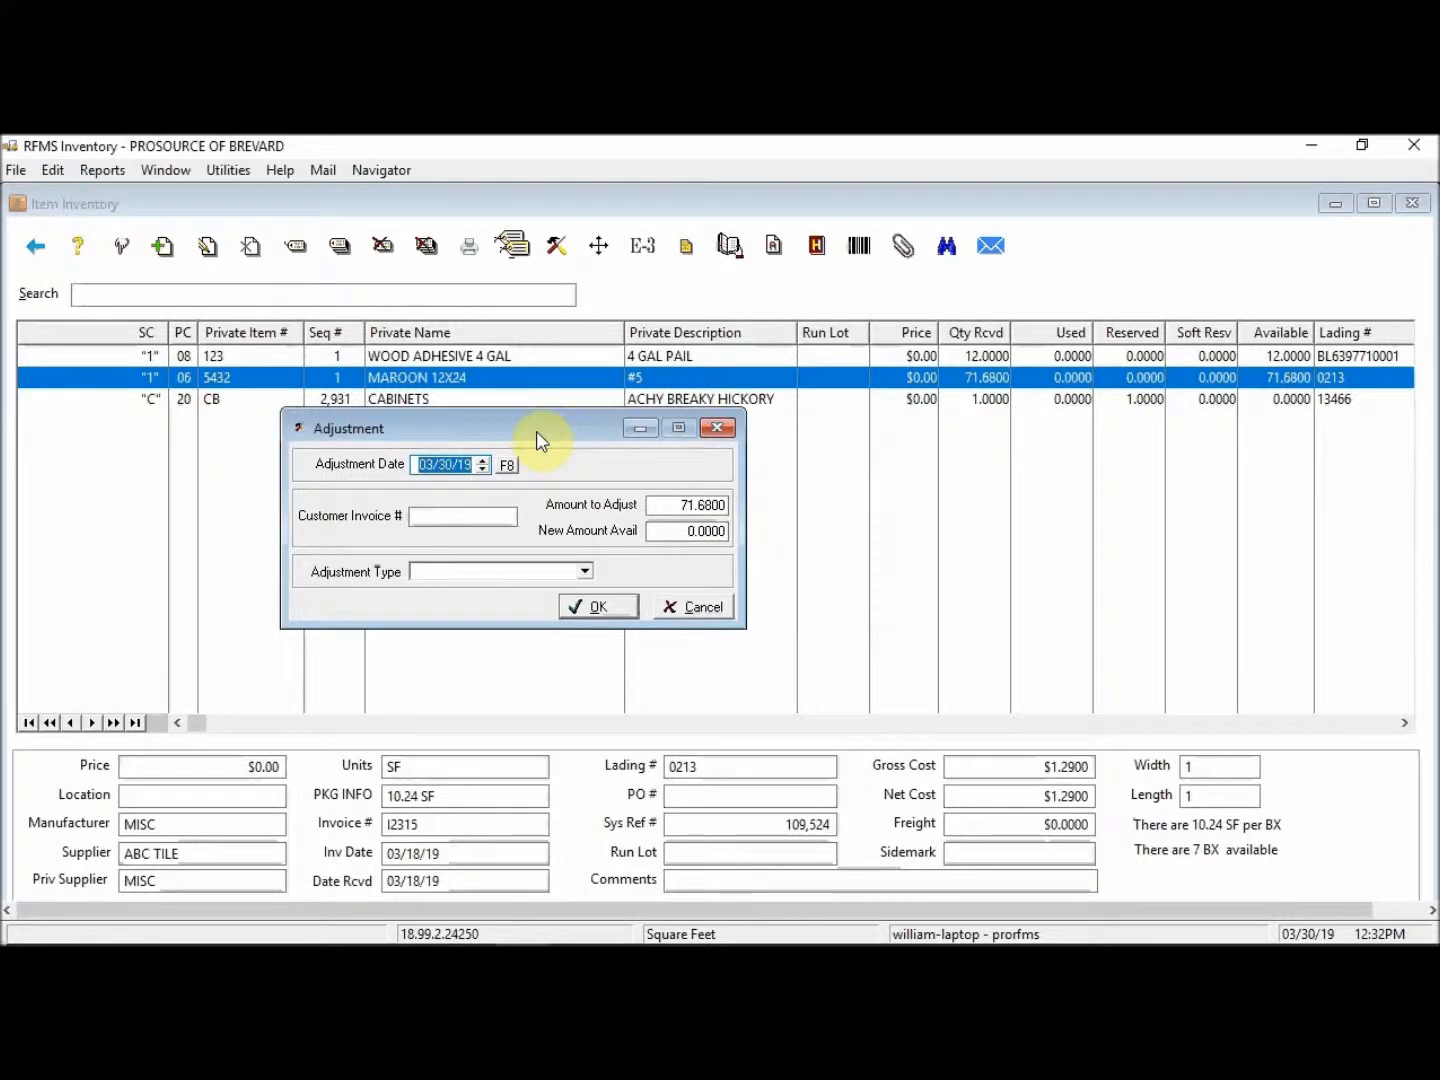
pyautogui.press('super+plus')
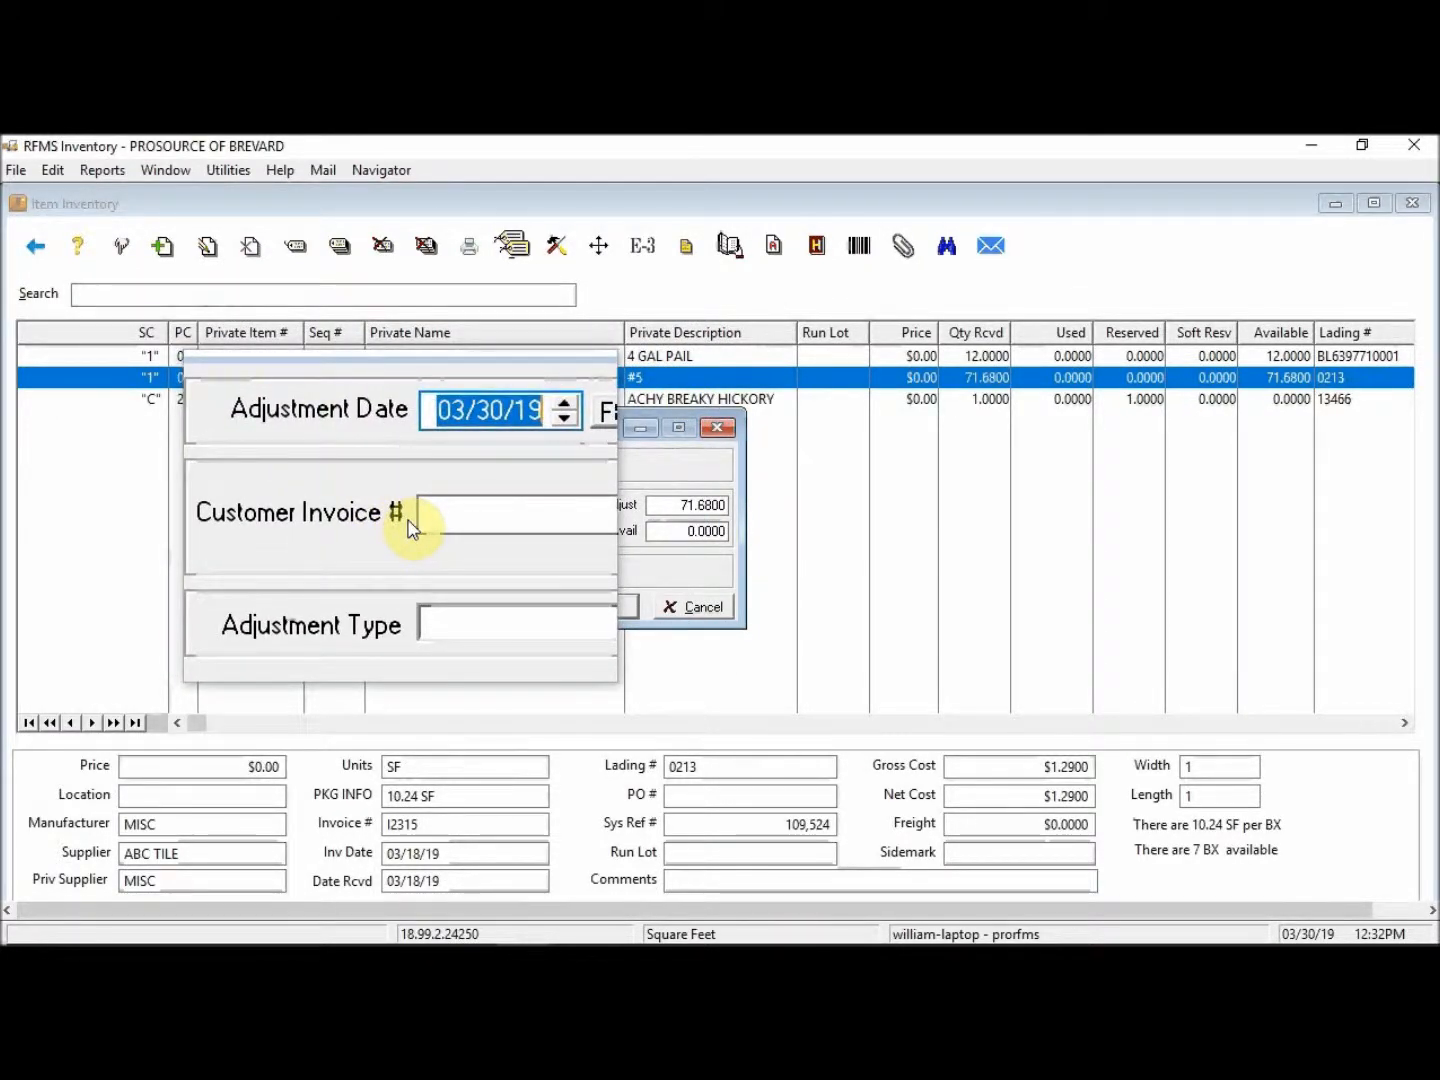
pyautogui.click(418, 516)
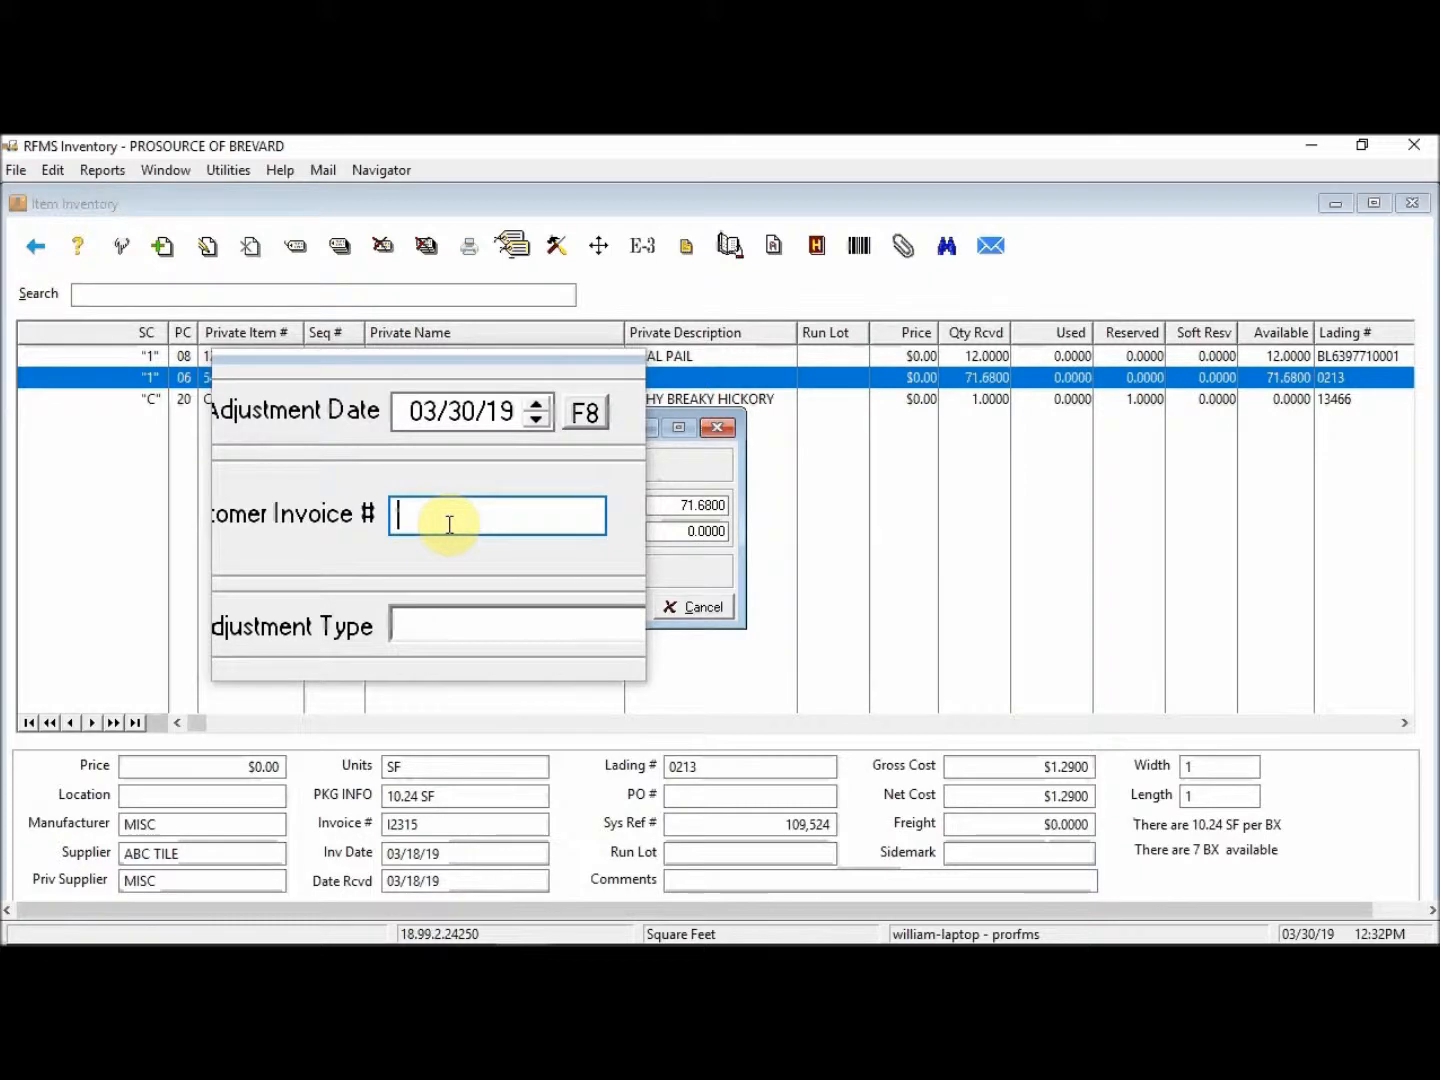
pyautogui.write('11111111')
pyautogui.press('BackSpace')
pyautogui.press('BackSpace')
pyautogui.press('BackSpace')
pyautogui.press('BackSpace')
pyautogui.press('BackSpace')
pyautogui.press('BackSpace')
pyautogui.press('BackSpace')
pyautogui.press('BackSpace')
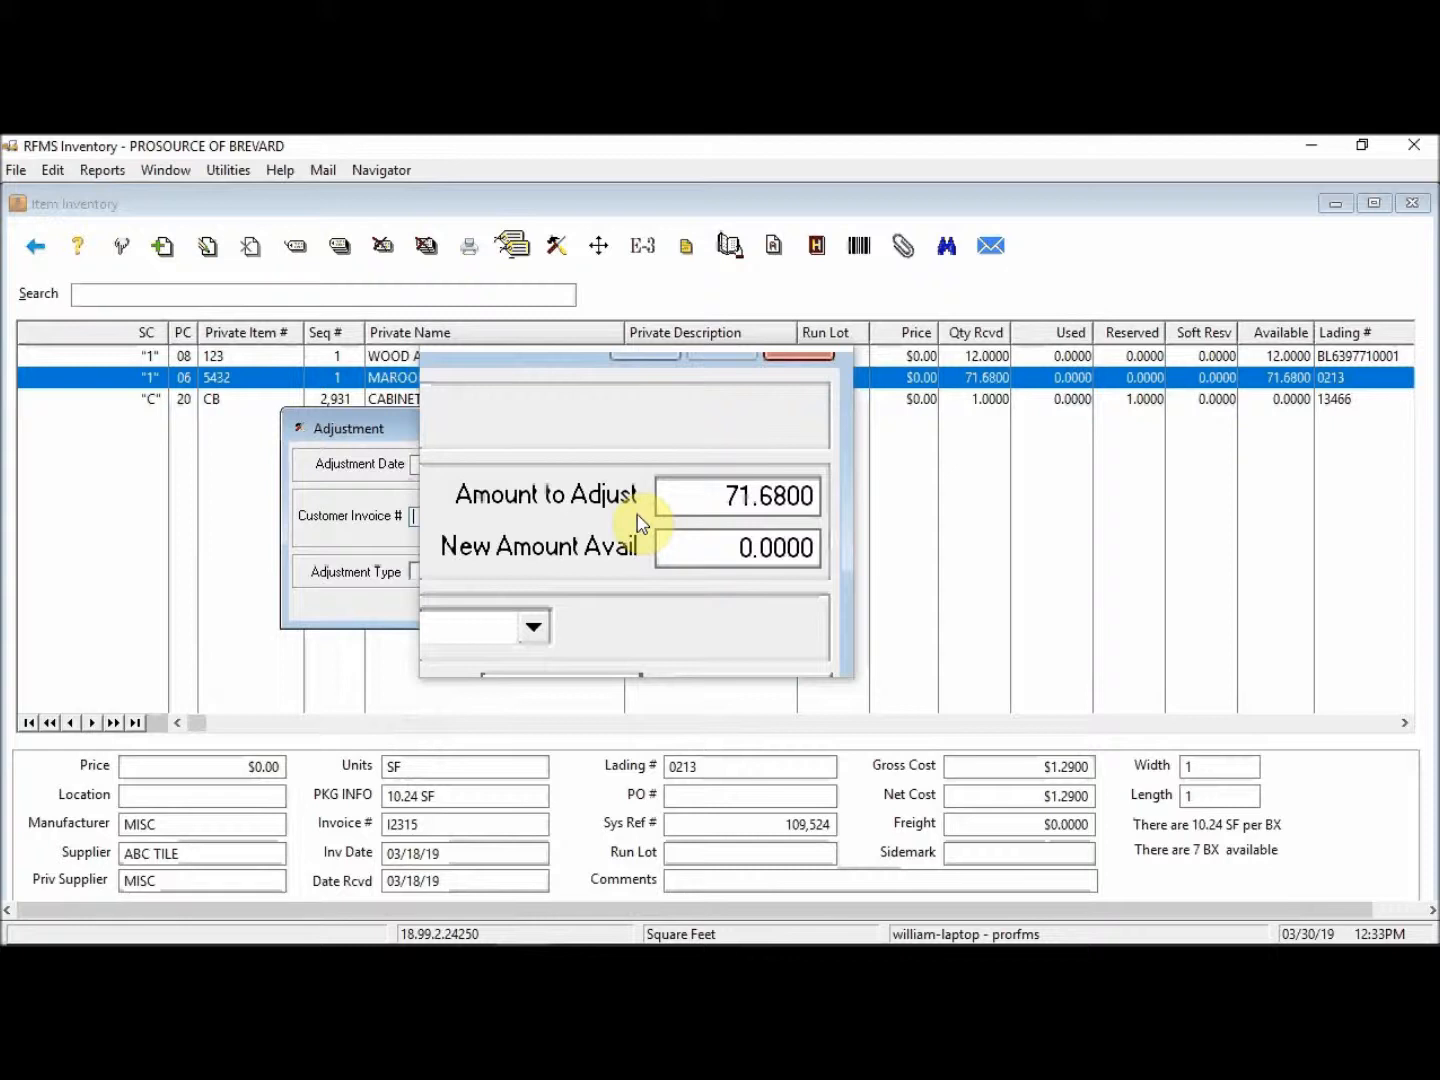
# - Set the amount to adjust to 10.24, and override it by setting the new available amount to 15
pyautogui.press('Tab')
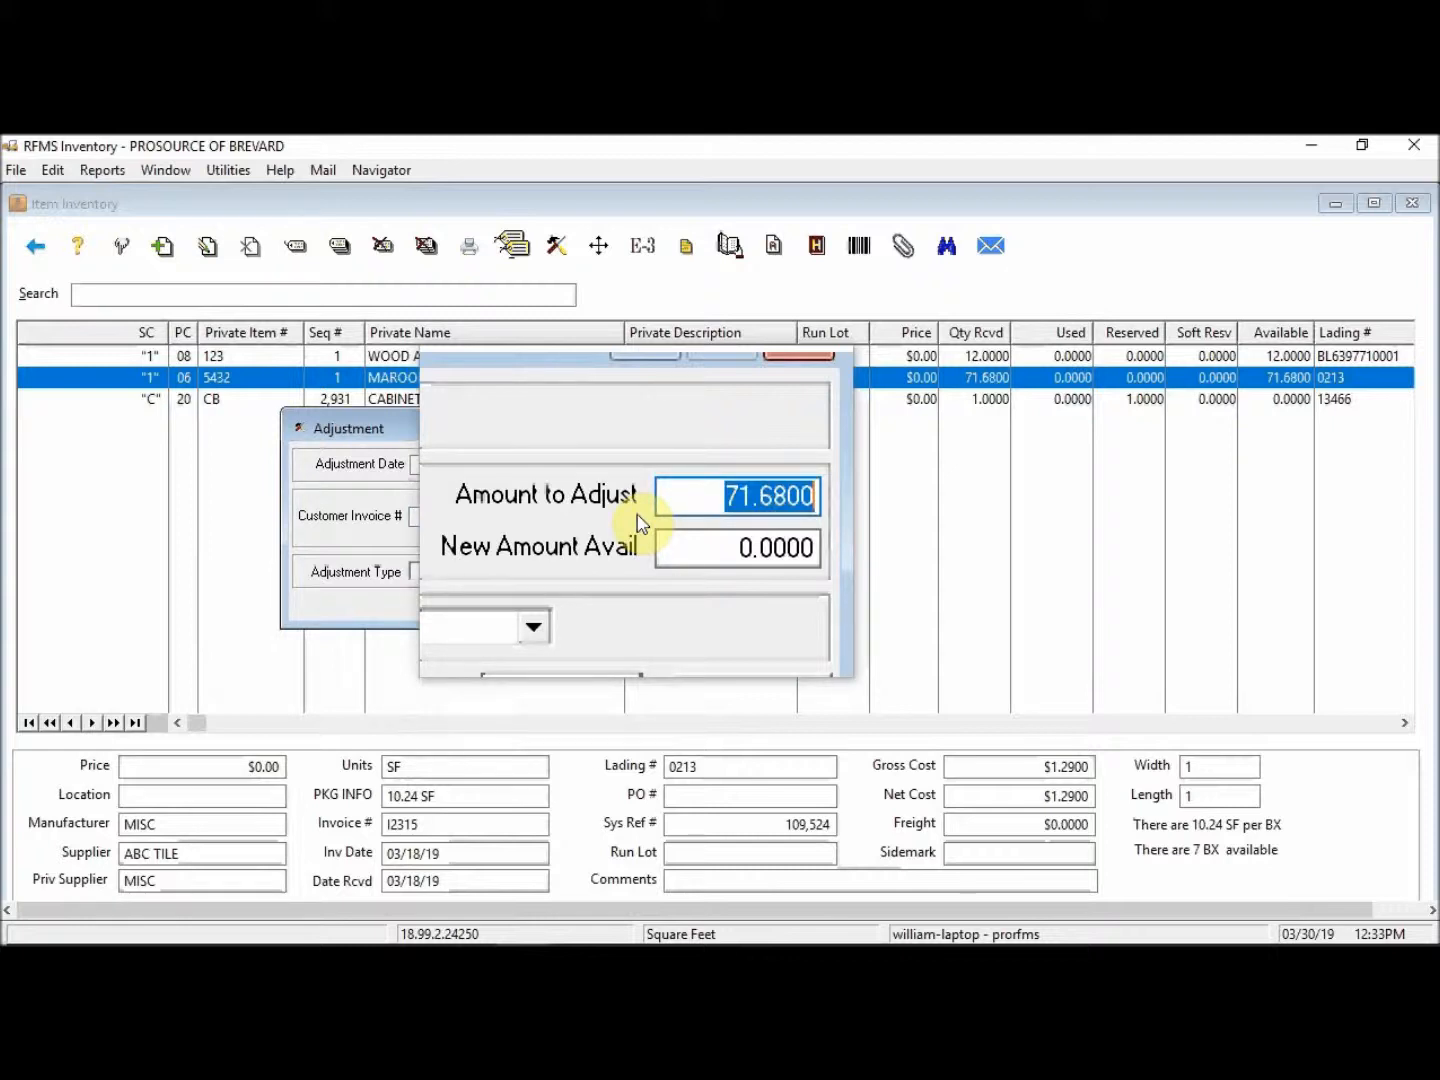
pyautogui.write('10.24')
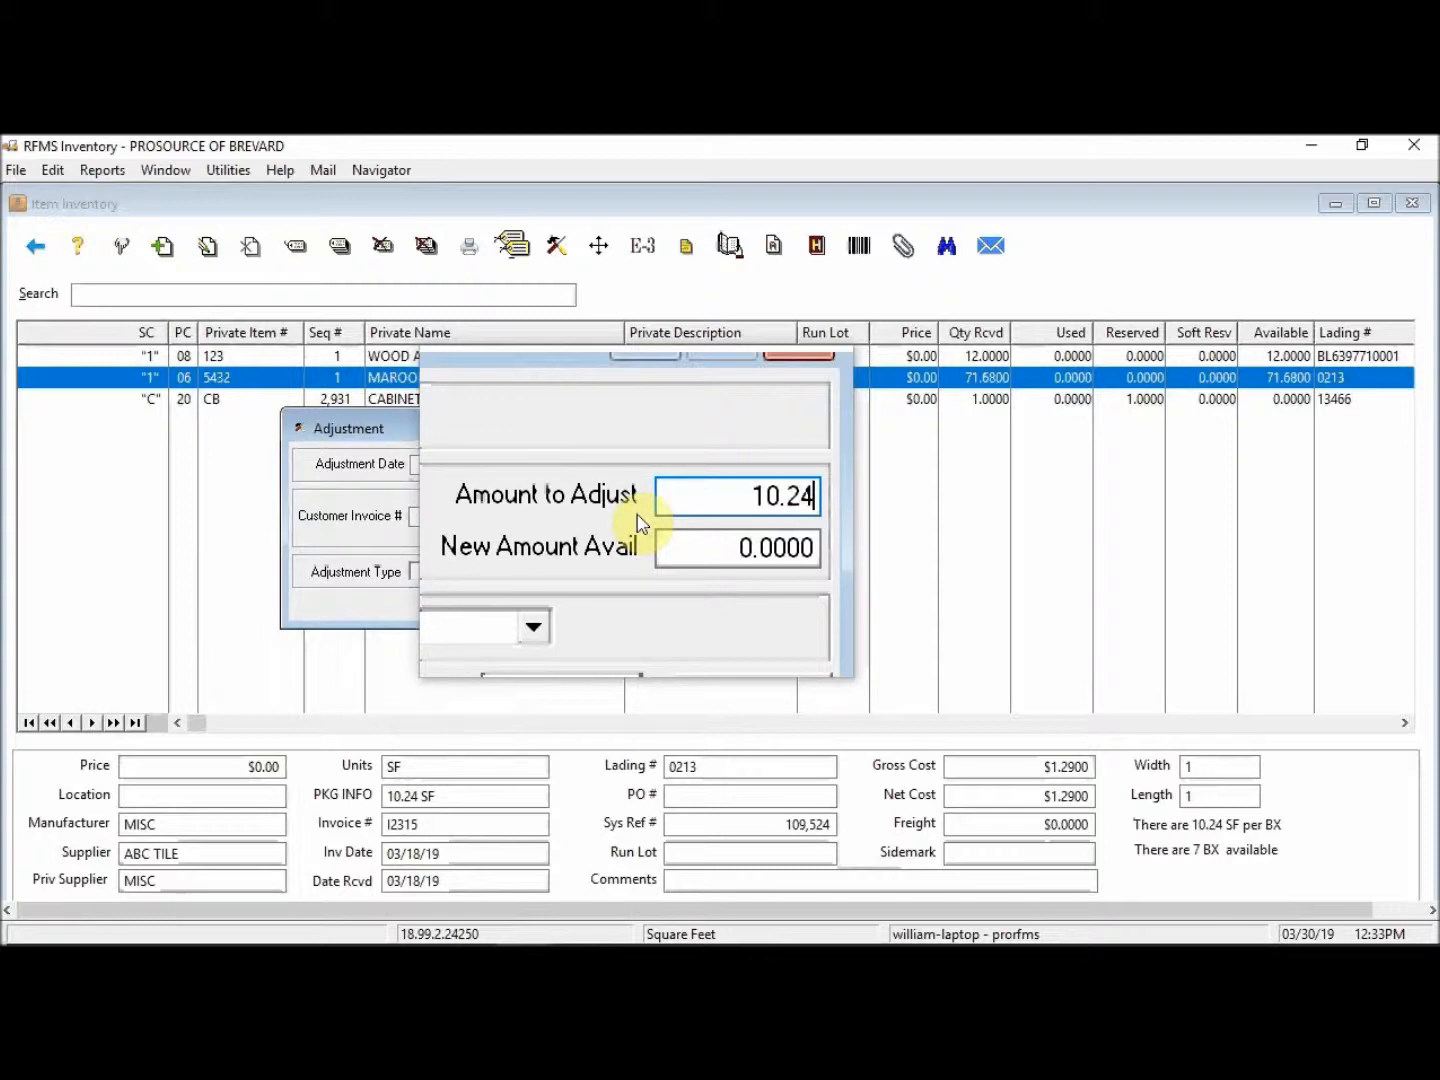
pyautogui.press('Tab')
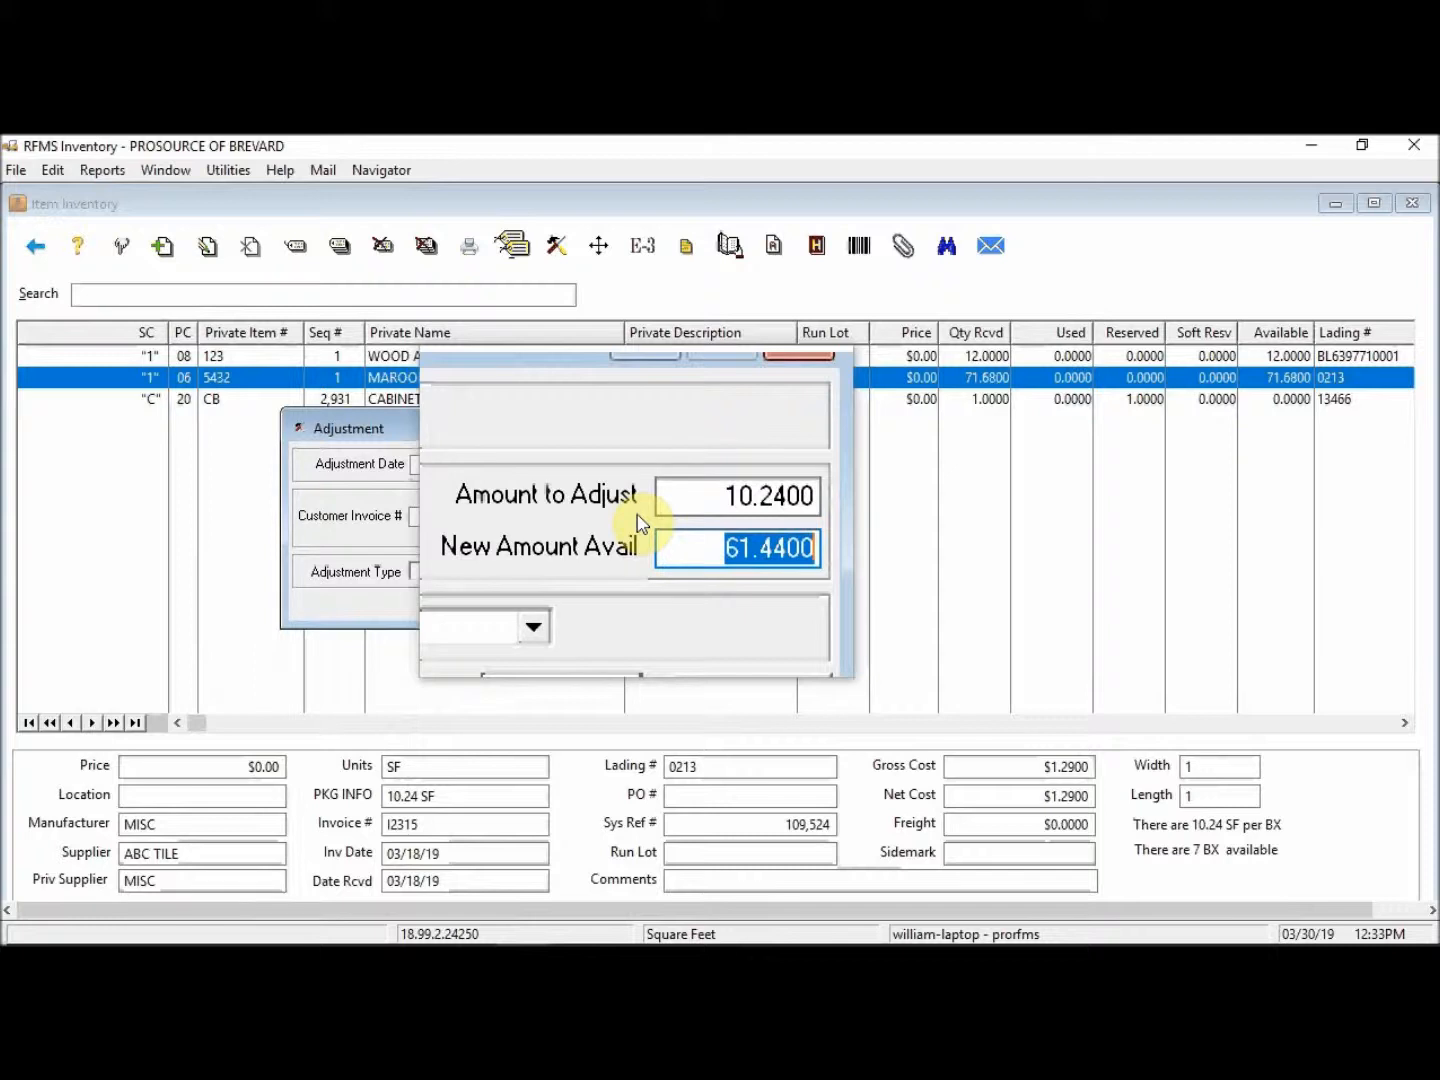
pyautogui.write('15')
pyautogui.press('Tab')
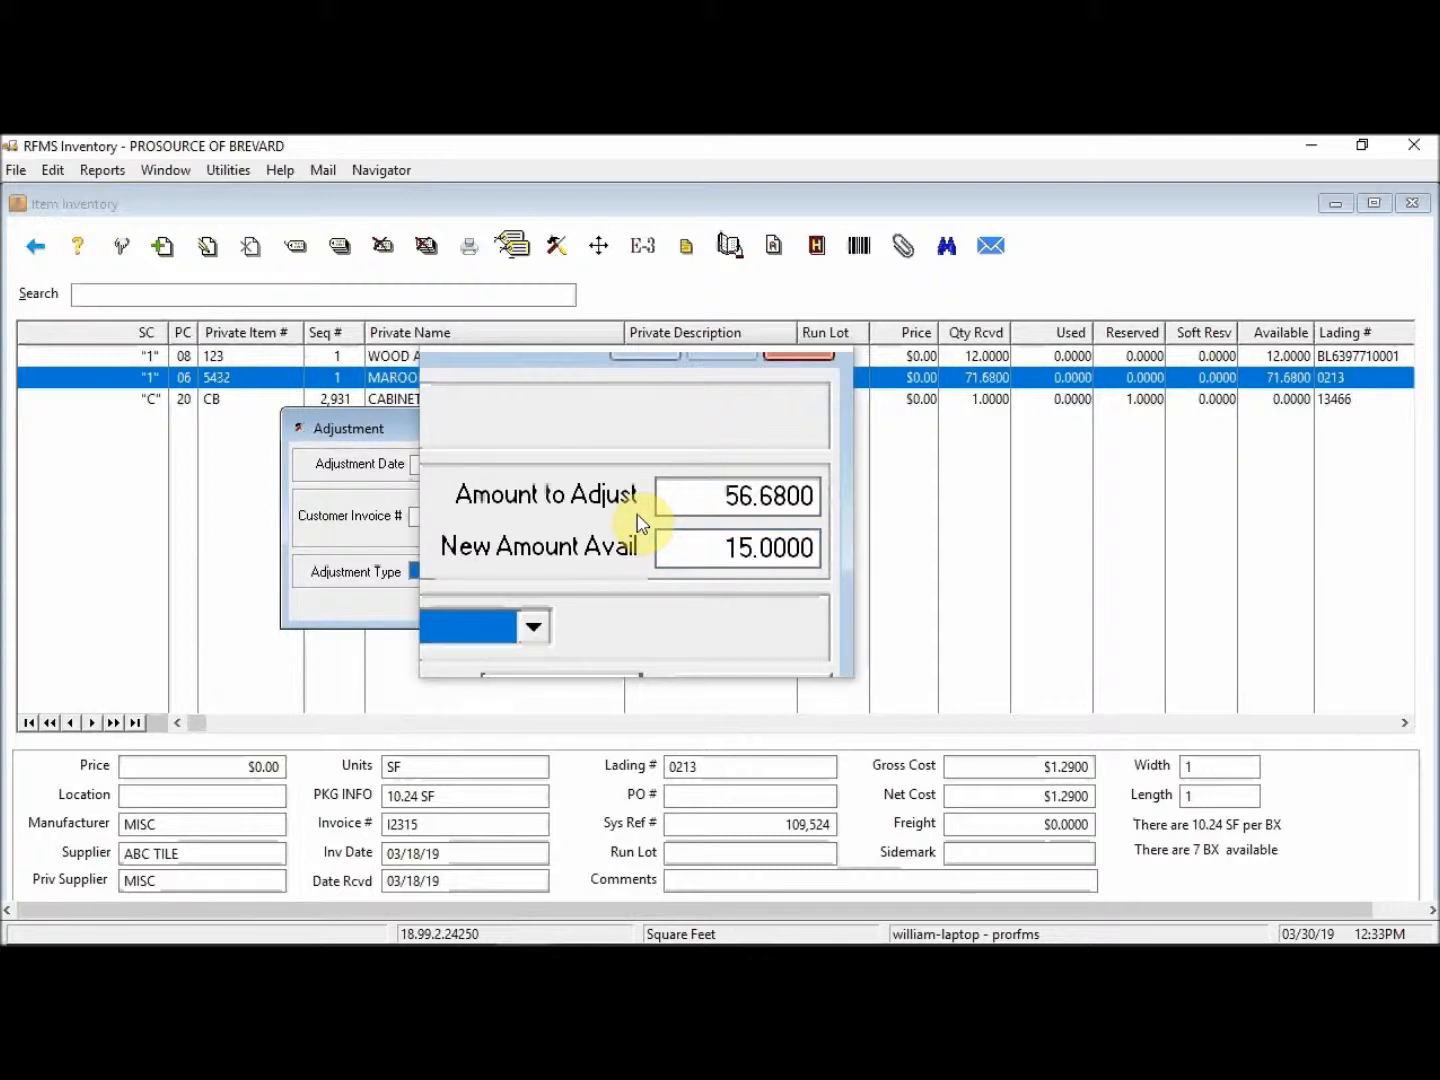
# - Set the amount to adjust for the MAROON 12X24 item to 10.24
pyautogui.hotkey('shift', 'Tab')
pyautogui.hotkey('shift', 'Tab')
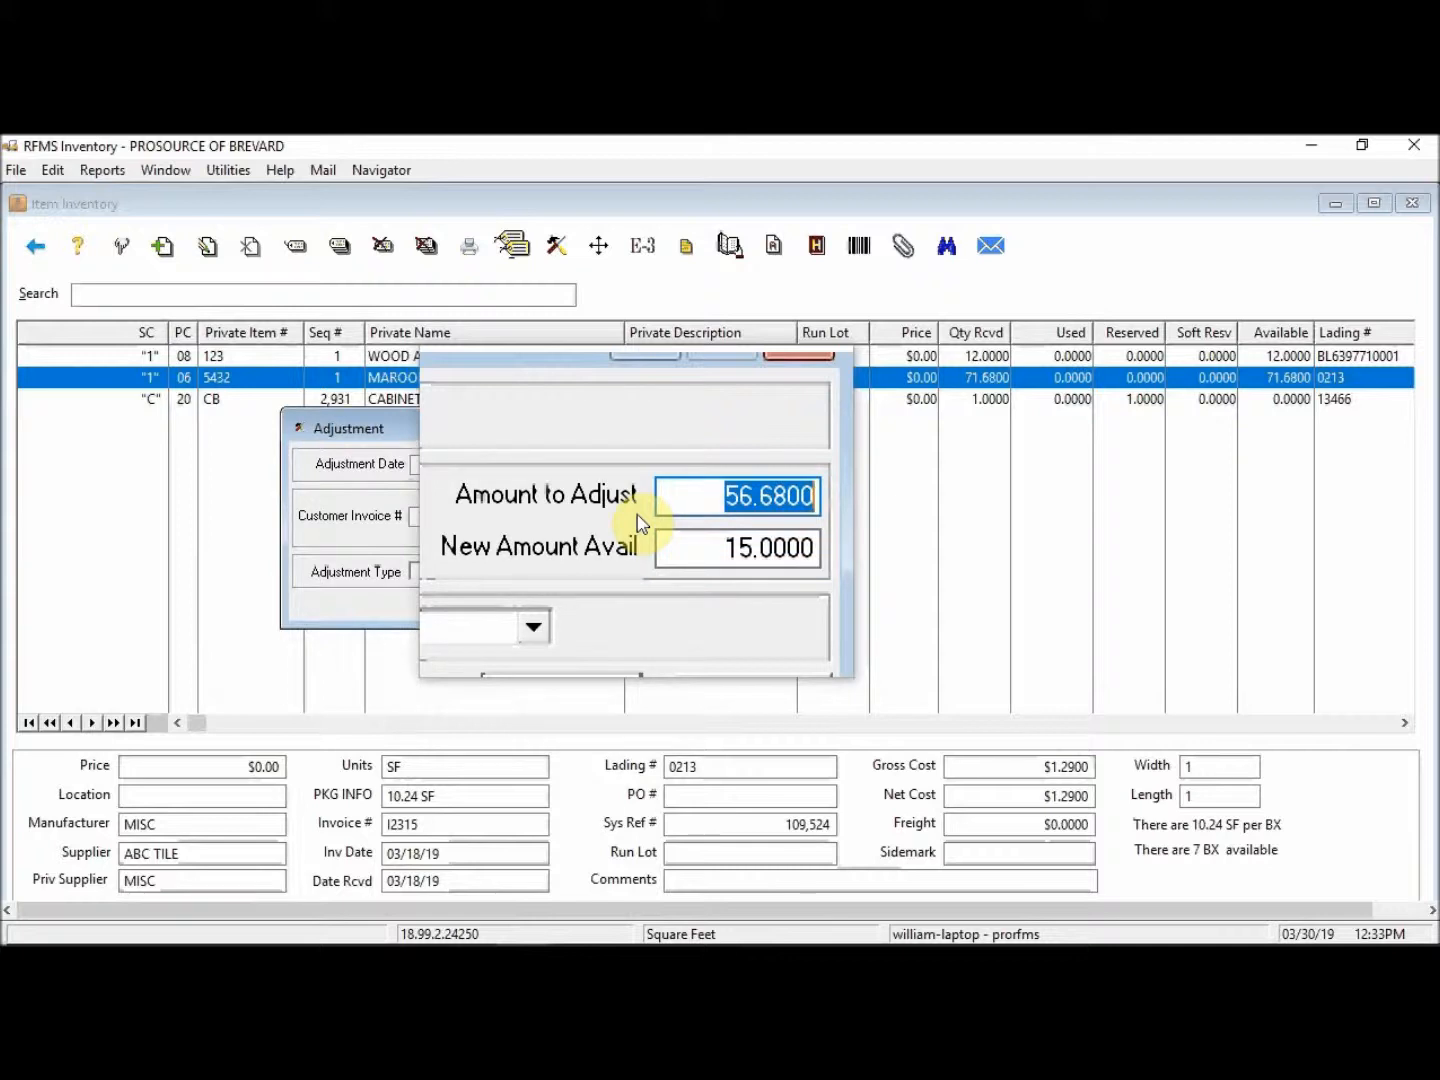
pyautogui.write('10.24')
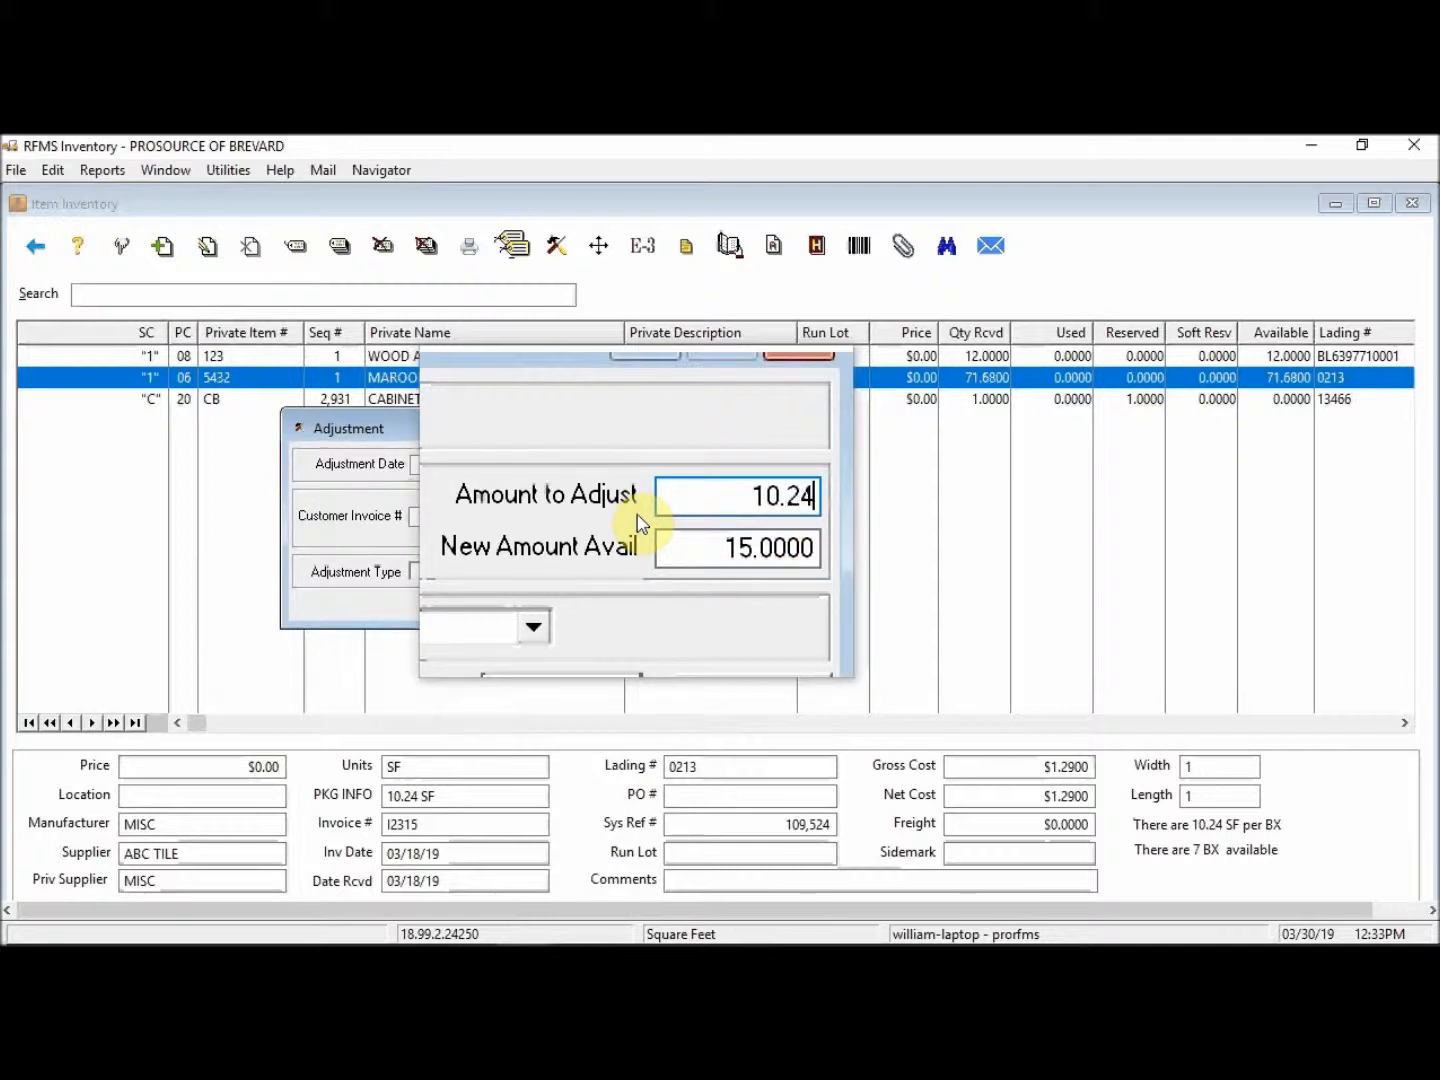
pyautogui.press('Tab')
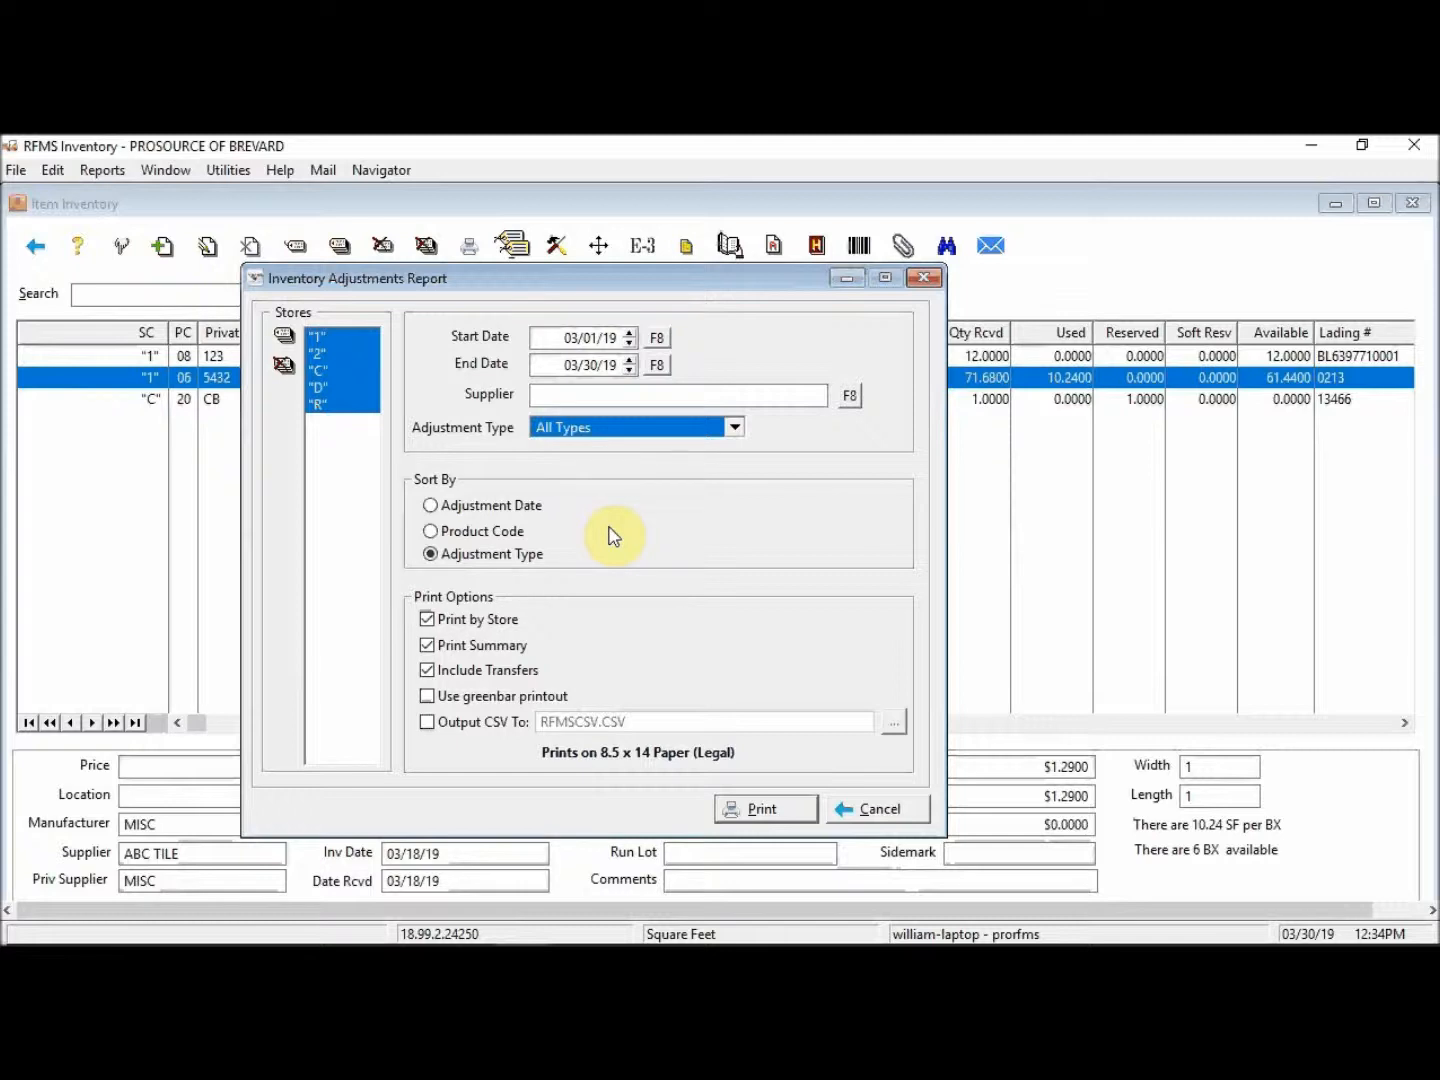
# - Preview the Inventory Adjustments report for 03/01/19 to 03/30/19 with all adjustment types, and close the preview
pyautogui.click(765, 810)
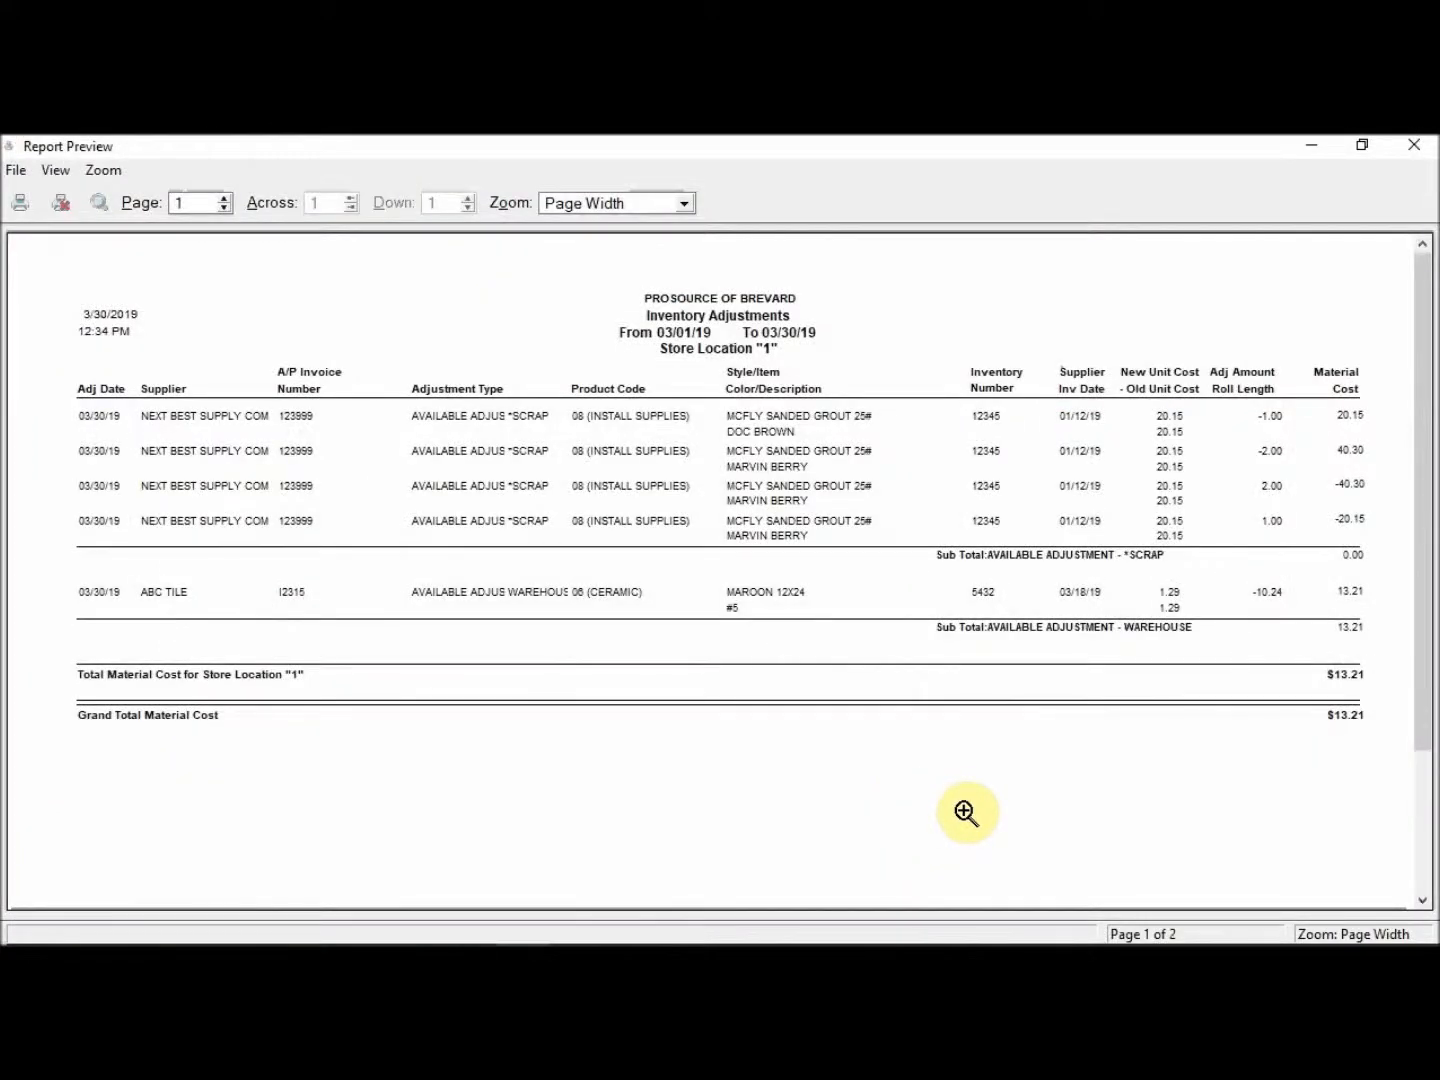
pyautogui.moveTo(966, 812); pyautogui.dragTo(588, 439)
pyautogui.click(61, 203)
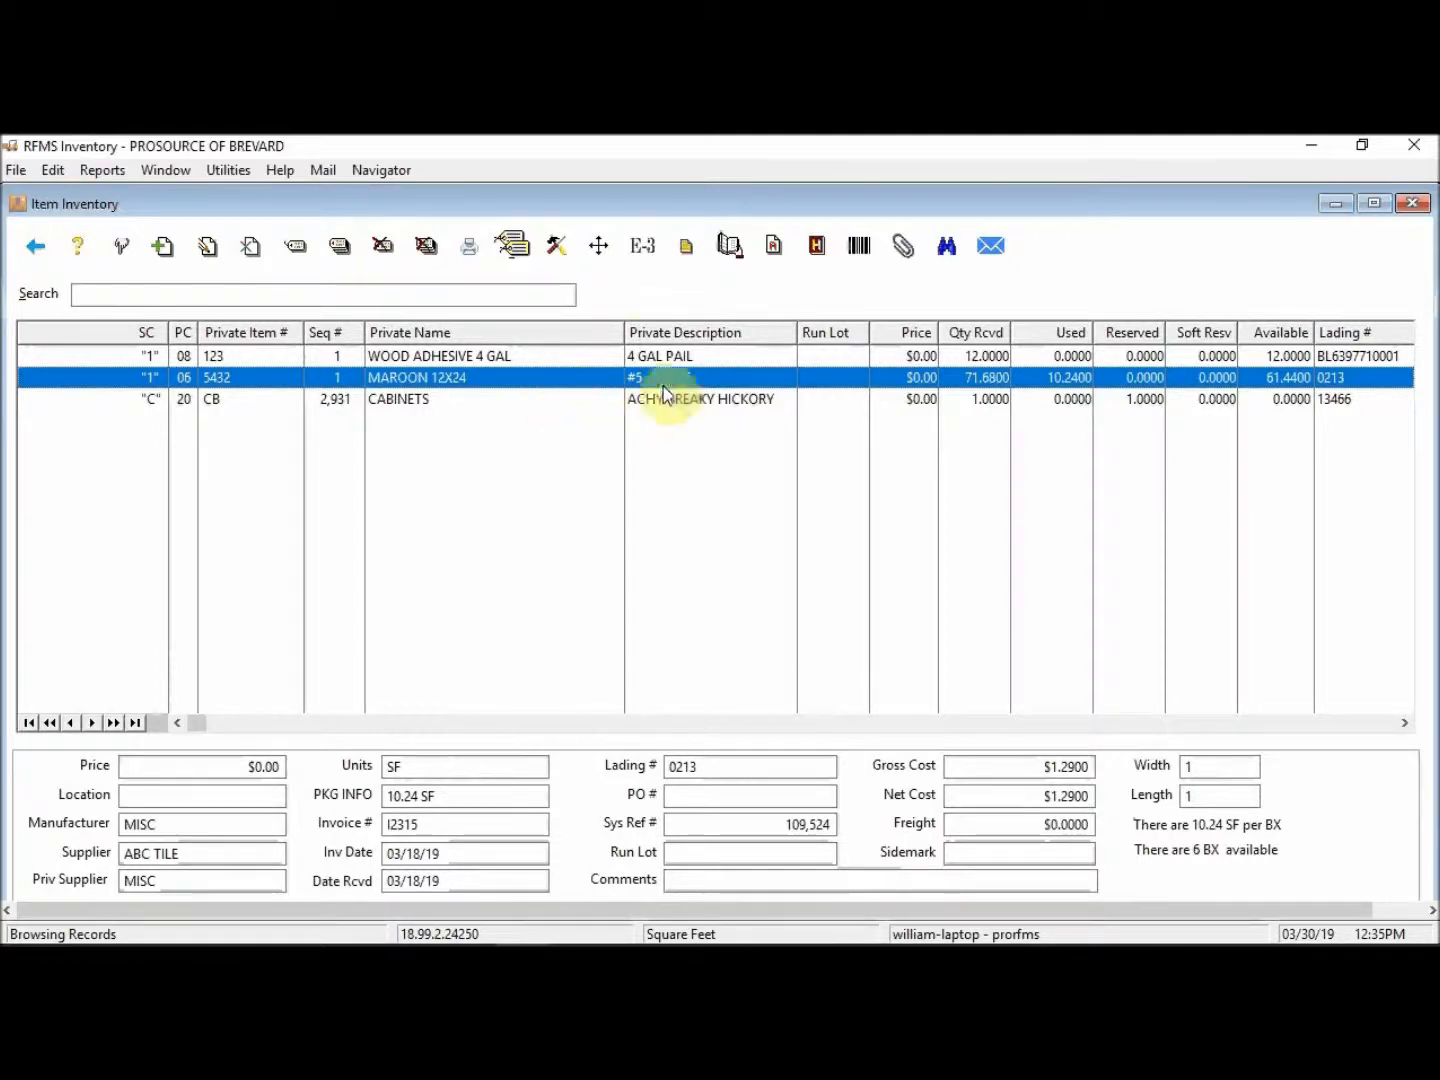
# - Open an adjustment for the MAROON 12X24 item, entering the required password, and set the amount to adjust to 10.24
pyautogui.click(557, 250)
pyautogui.write('*****')
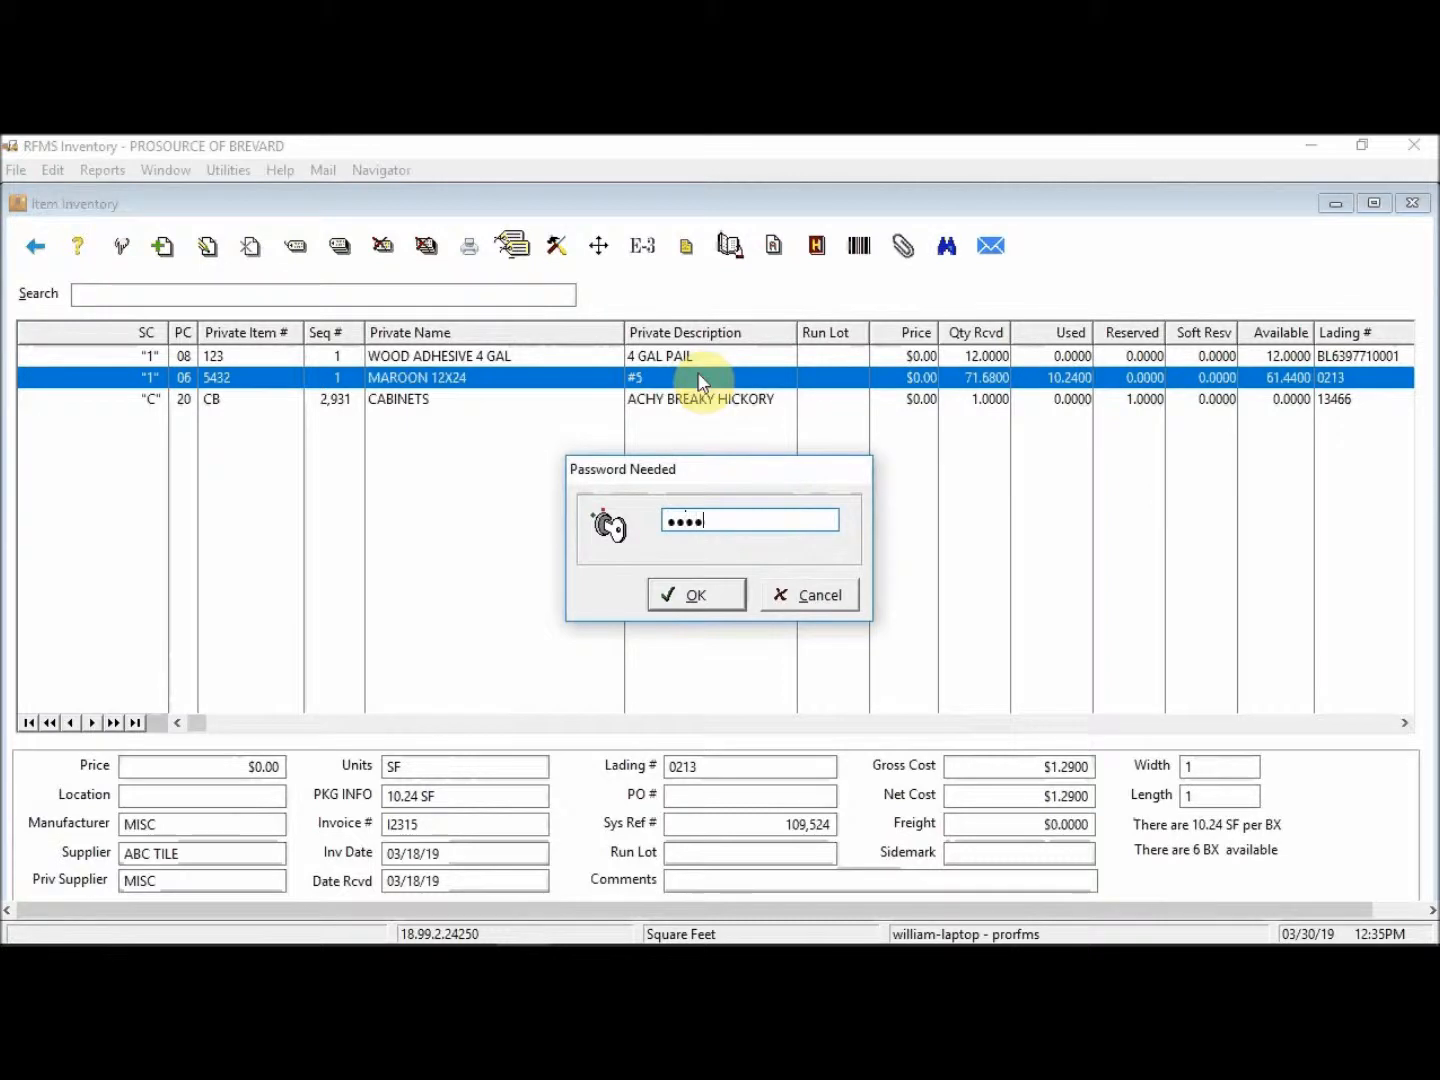
pyautogui.press('Return')
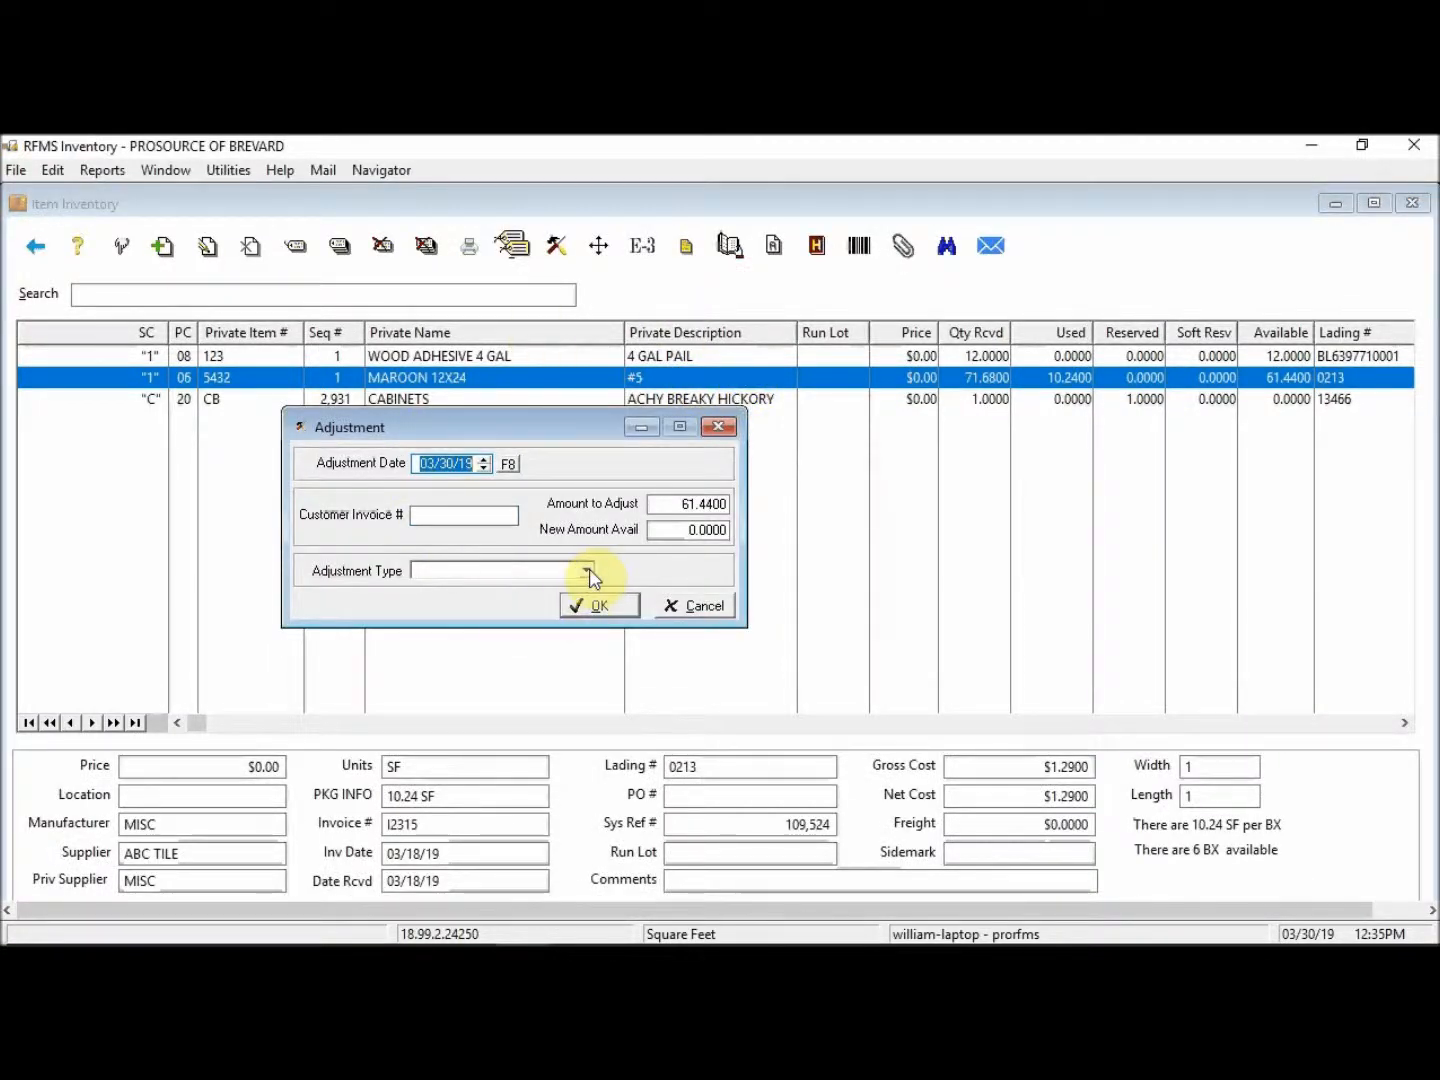
pyautogui.click(665, 505)
pyautogui.press('BackSpace')
pyautogui.write('10.24')
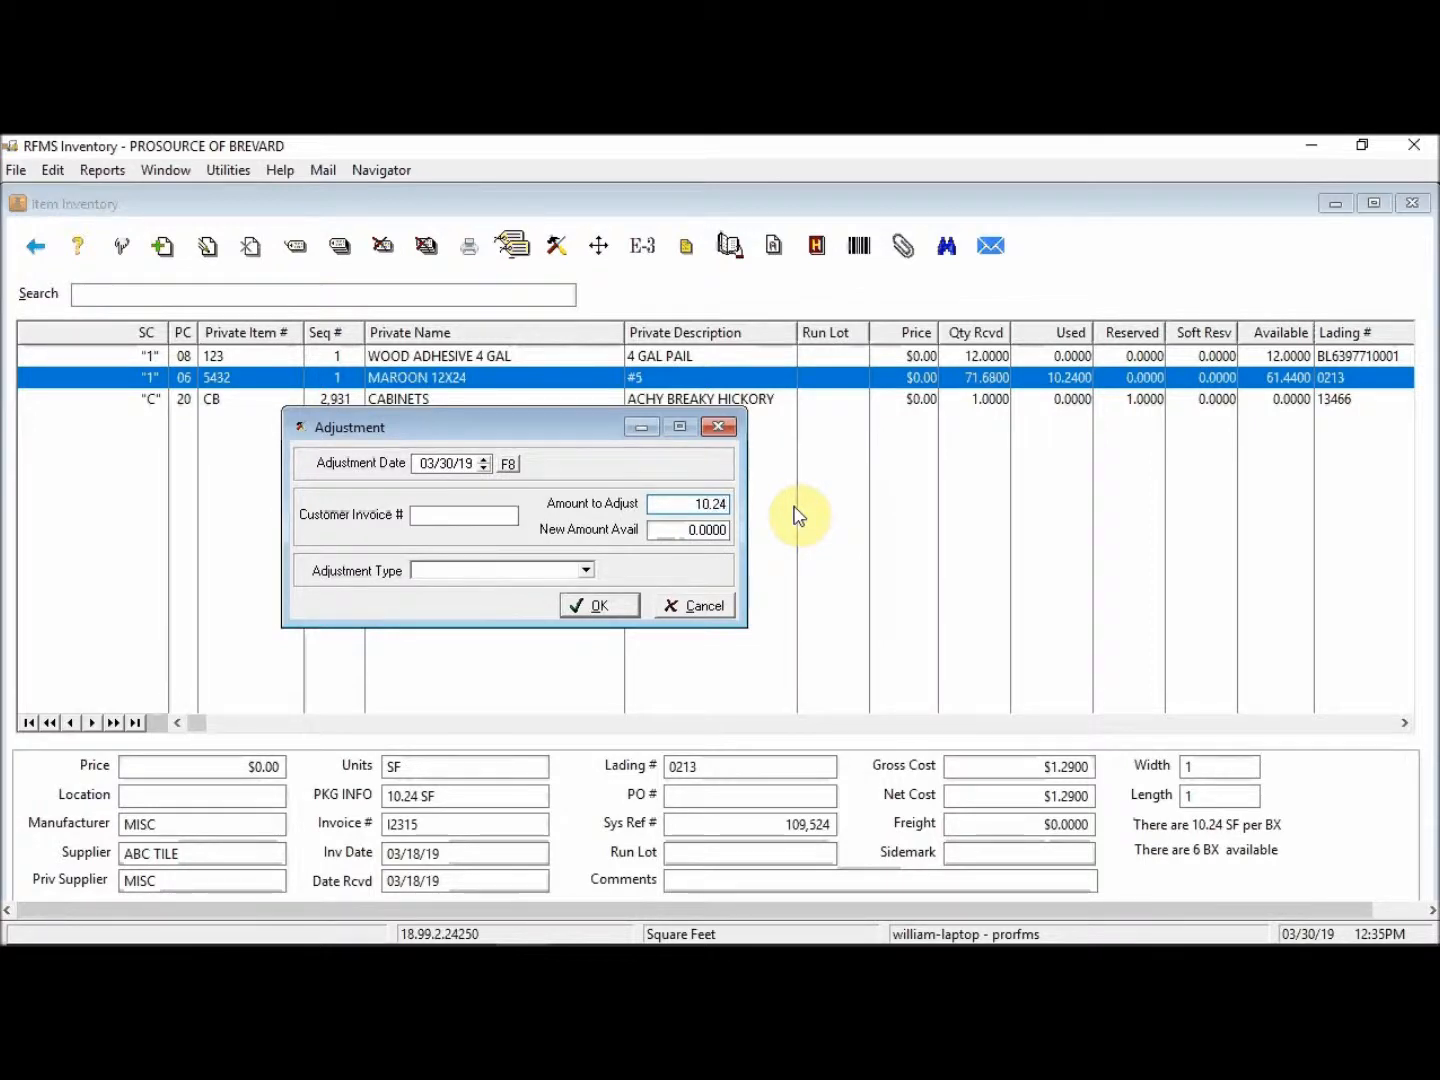
pyautogui.press('Tab')
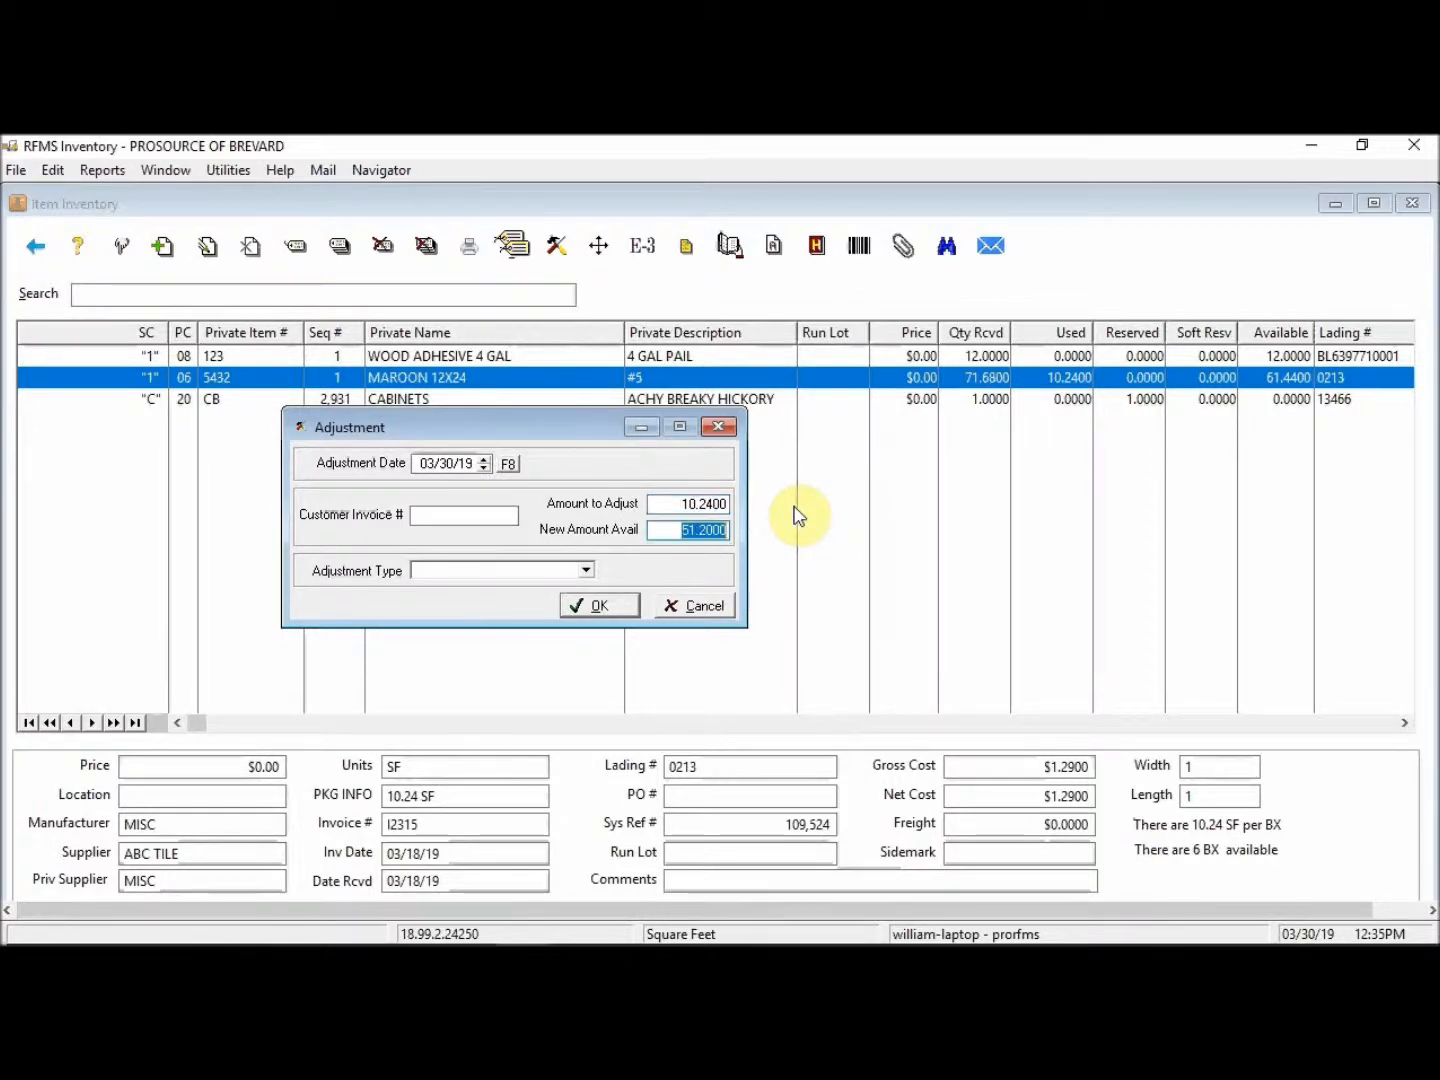
# - Set the adjustment type to Transfer with Another Store as the transfer destination
pyautogui.click(588, 573)
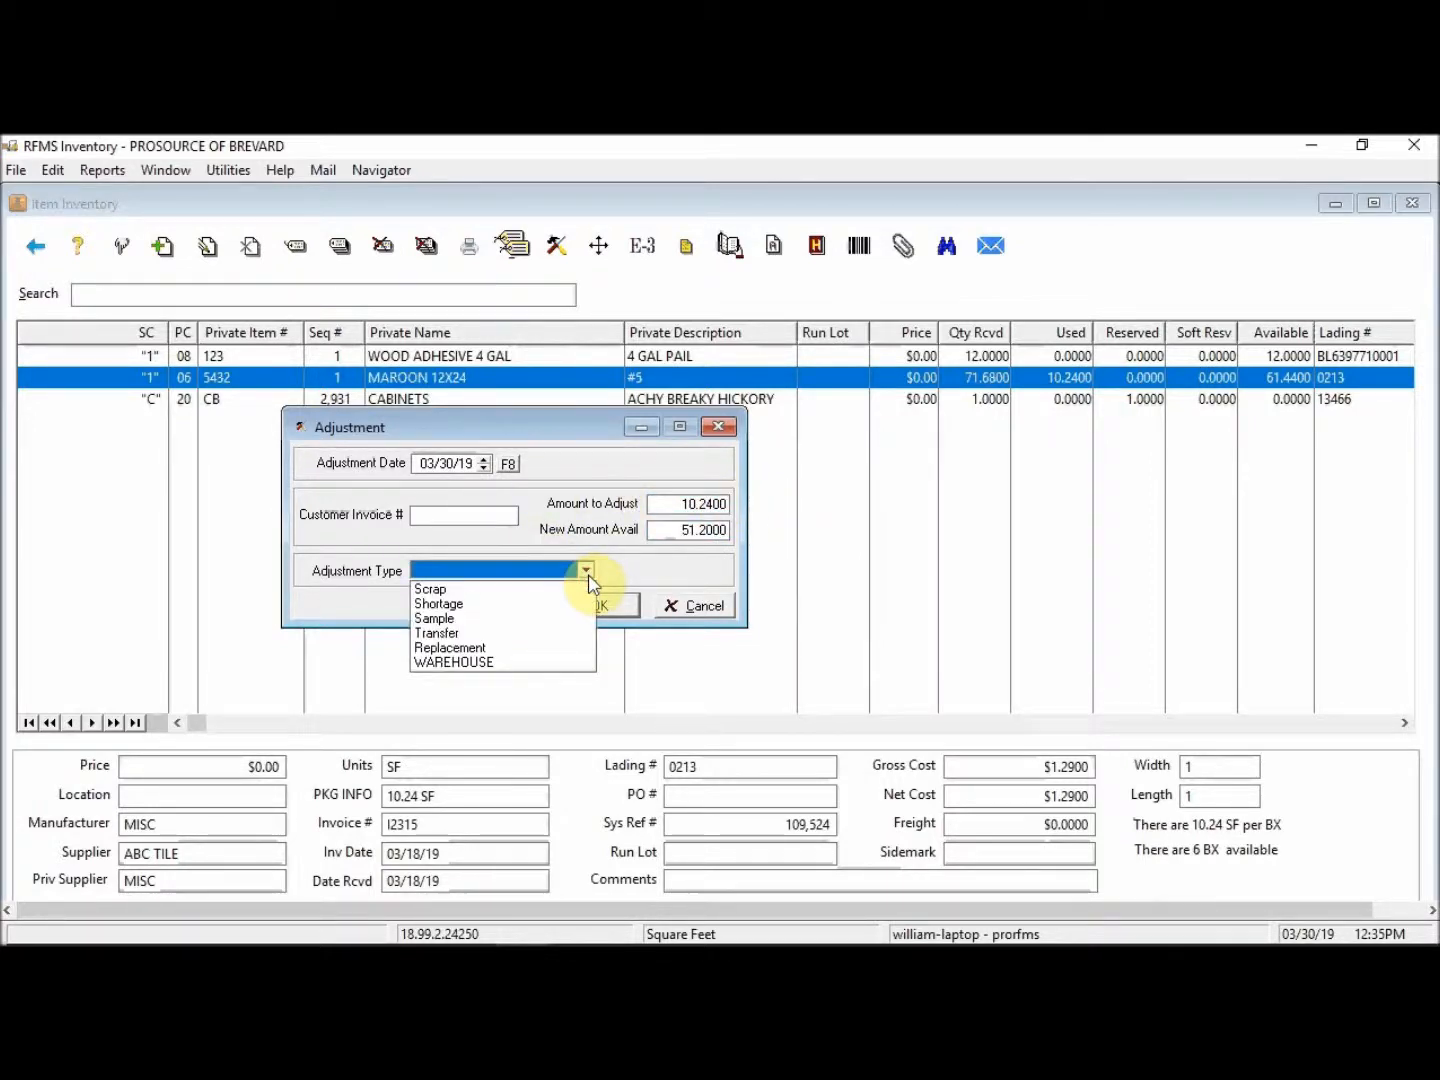
pyautogui.press('super+plus')
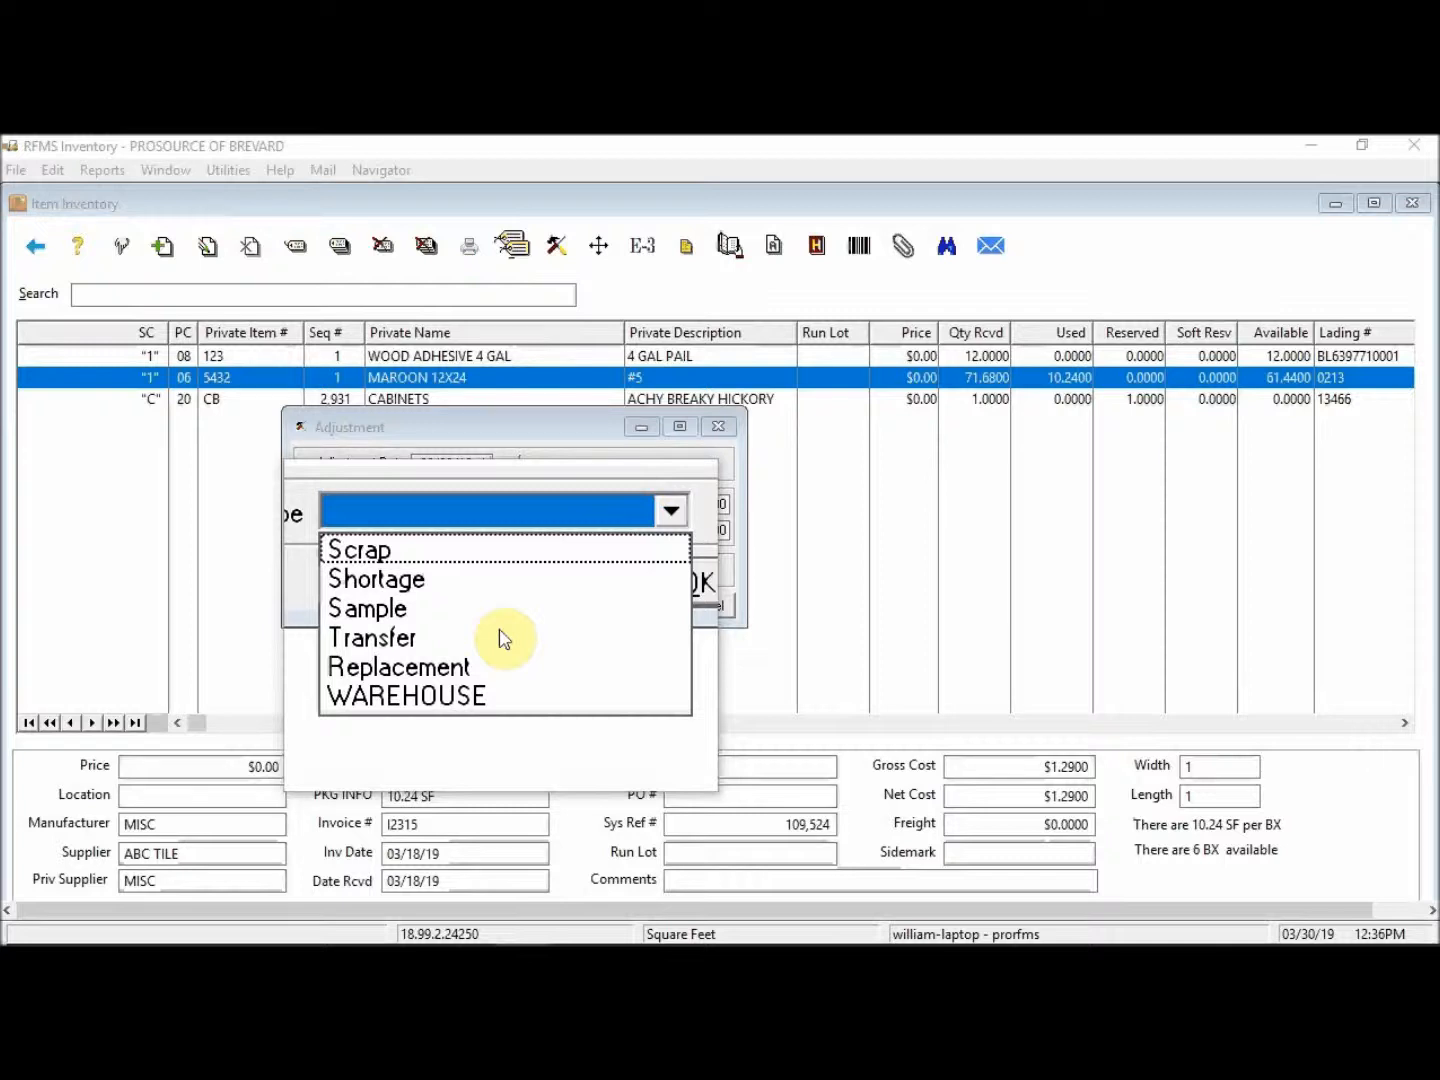
pyautogui.click(503, 640)
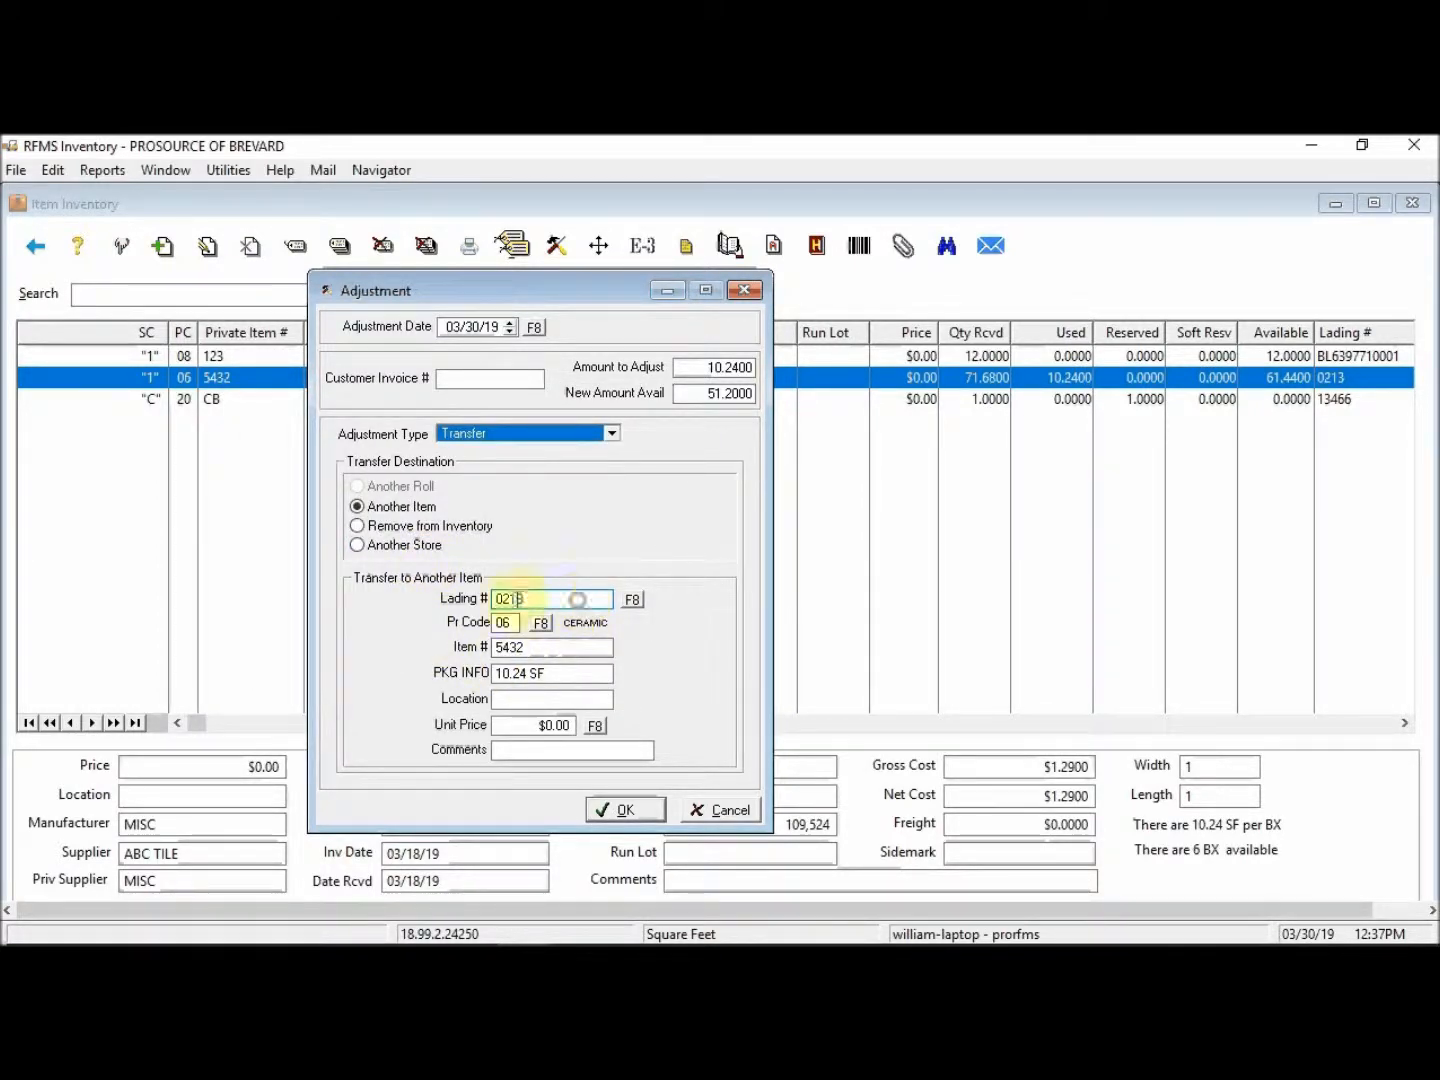
pyautogui.click(356, 545)
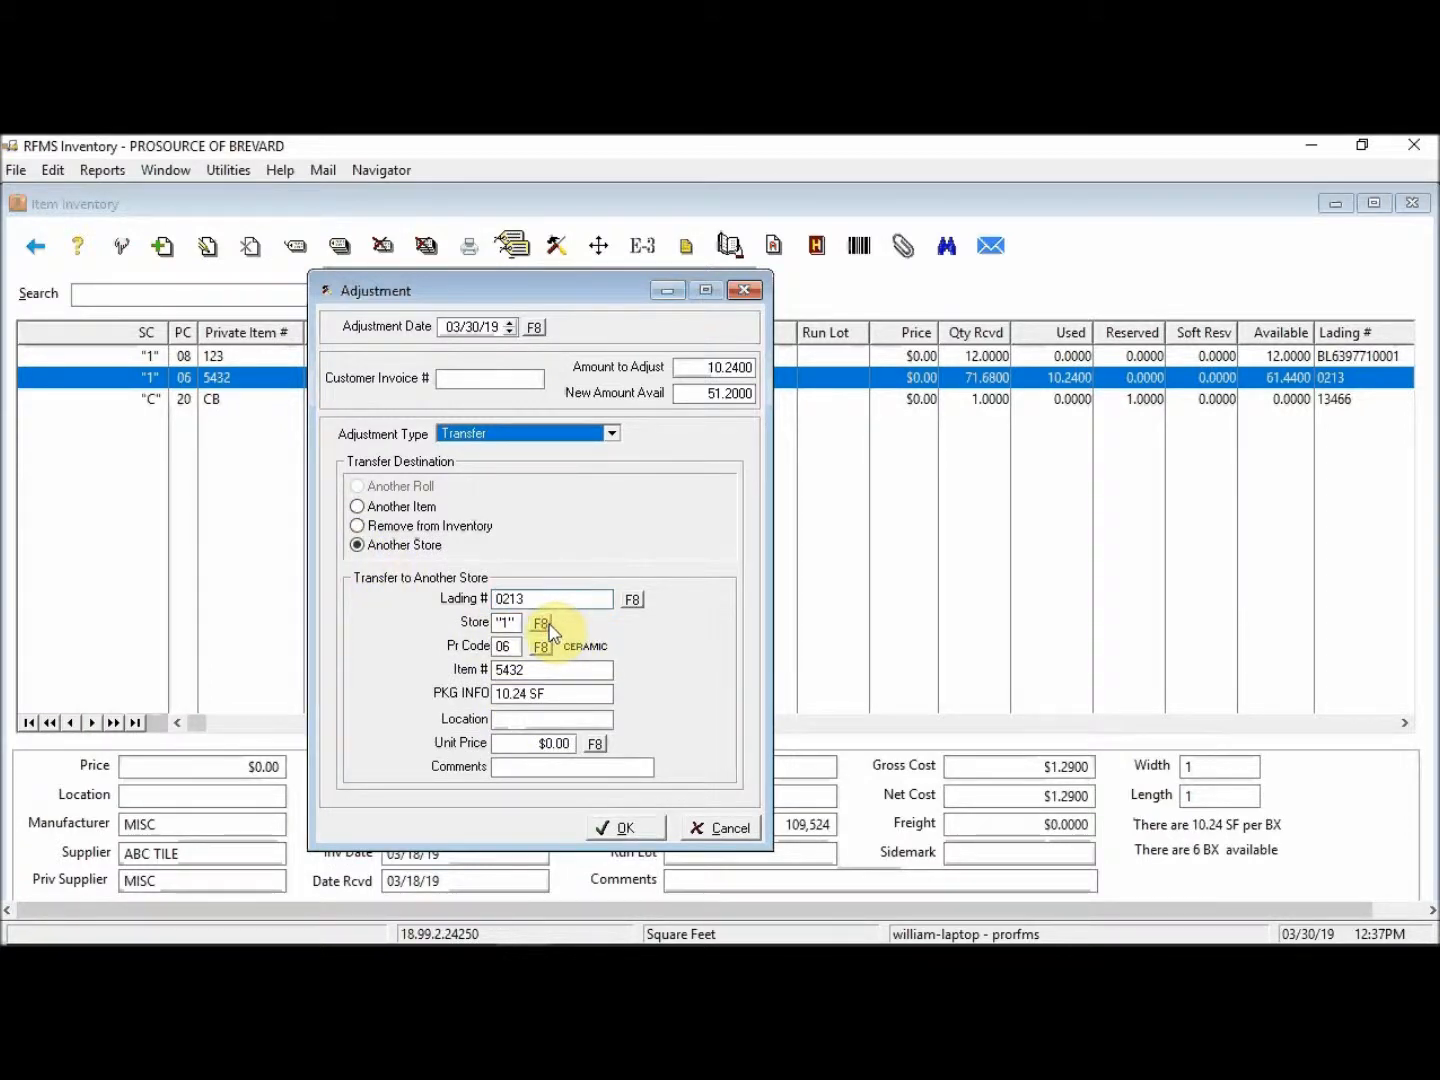
# - Choose store C, PROSOURCE KITCHEN & BATH, as the receiving store, and confirm the transfer
pyautogui.click(541, 623)
pyautogui.click(295, 374)
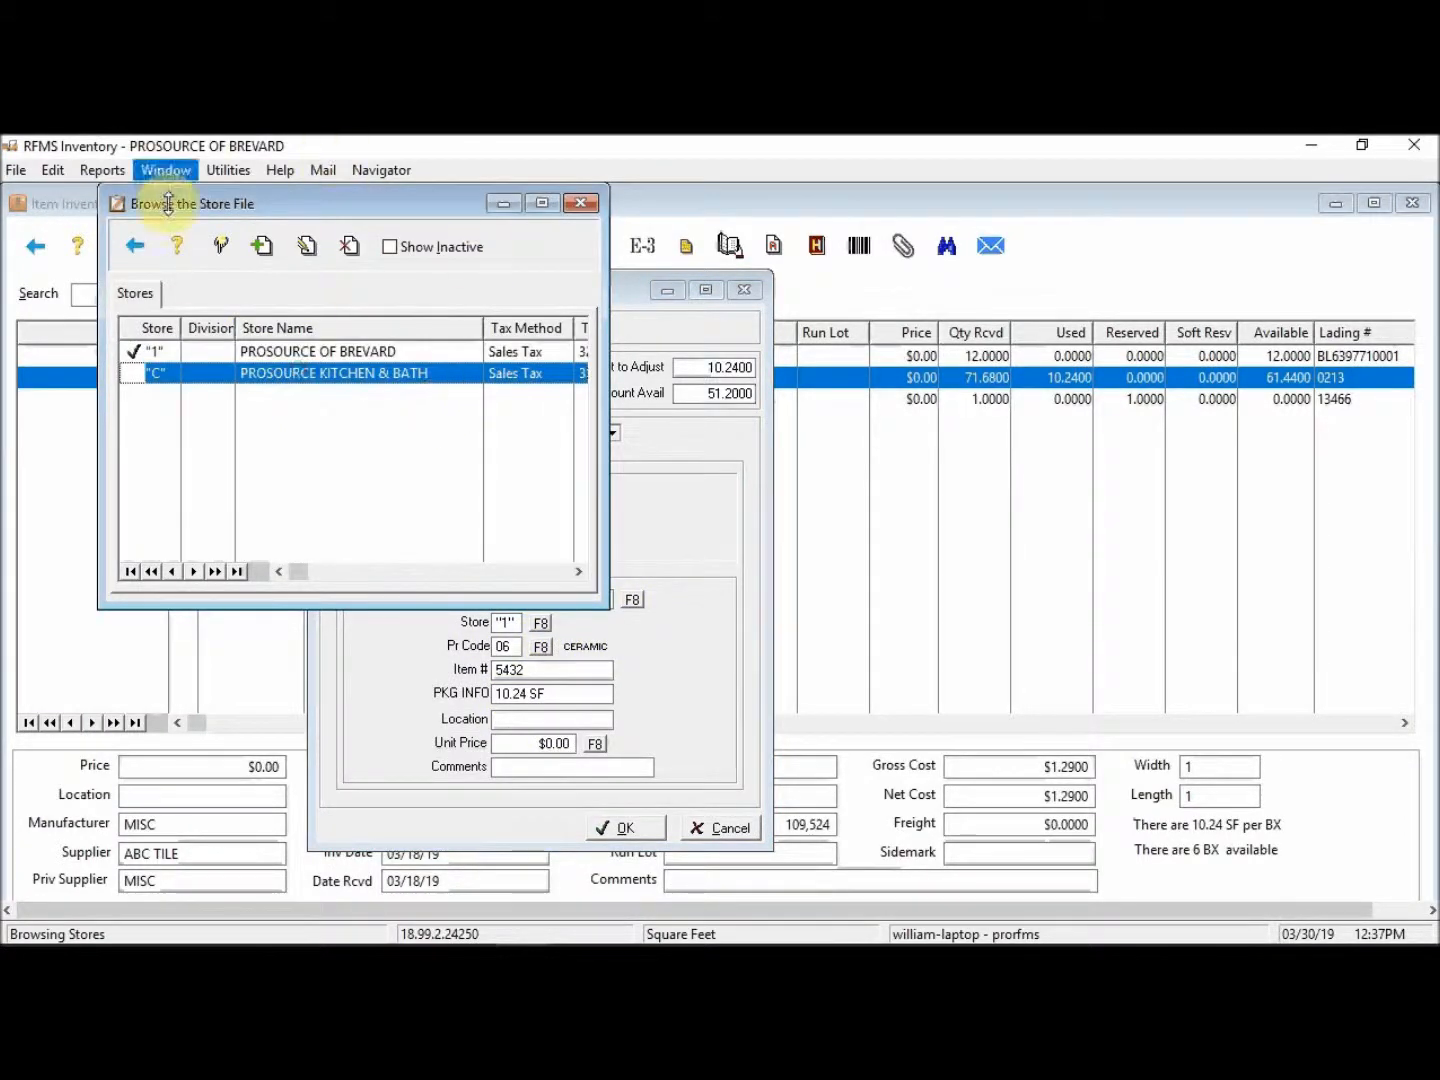
pyautogui.click(220, 245)
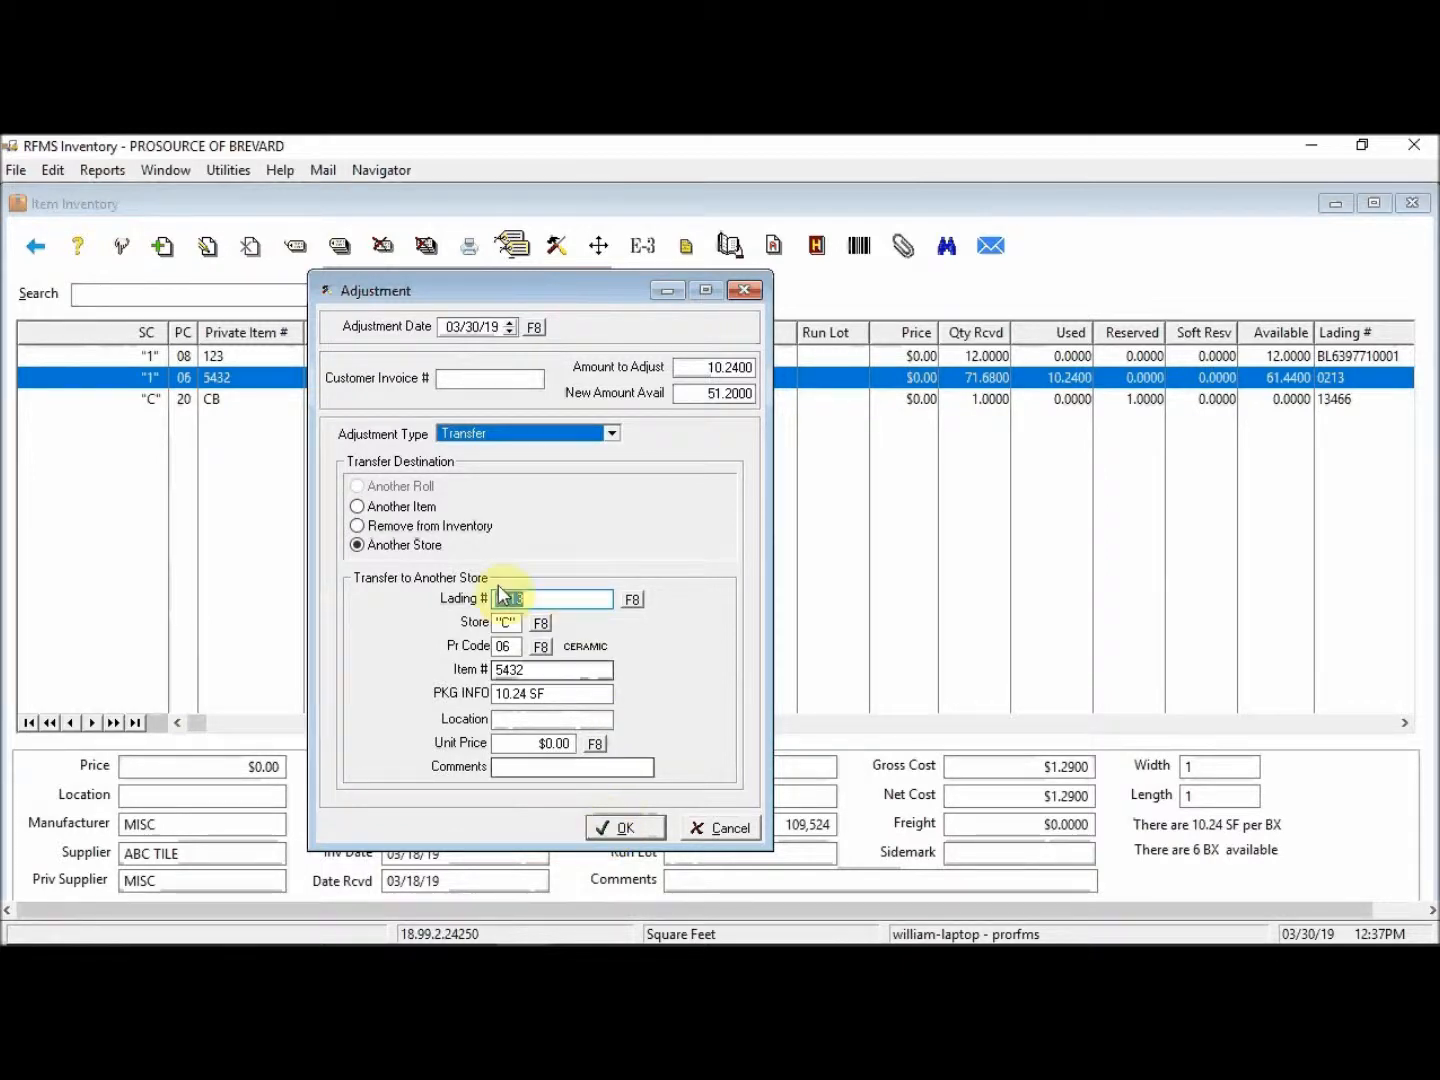
pyautogui.click(615, 828)
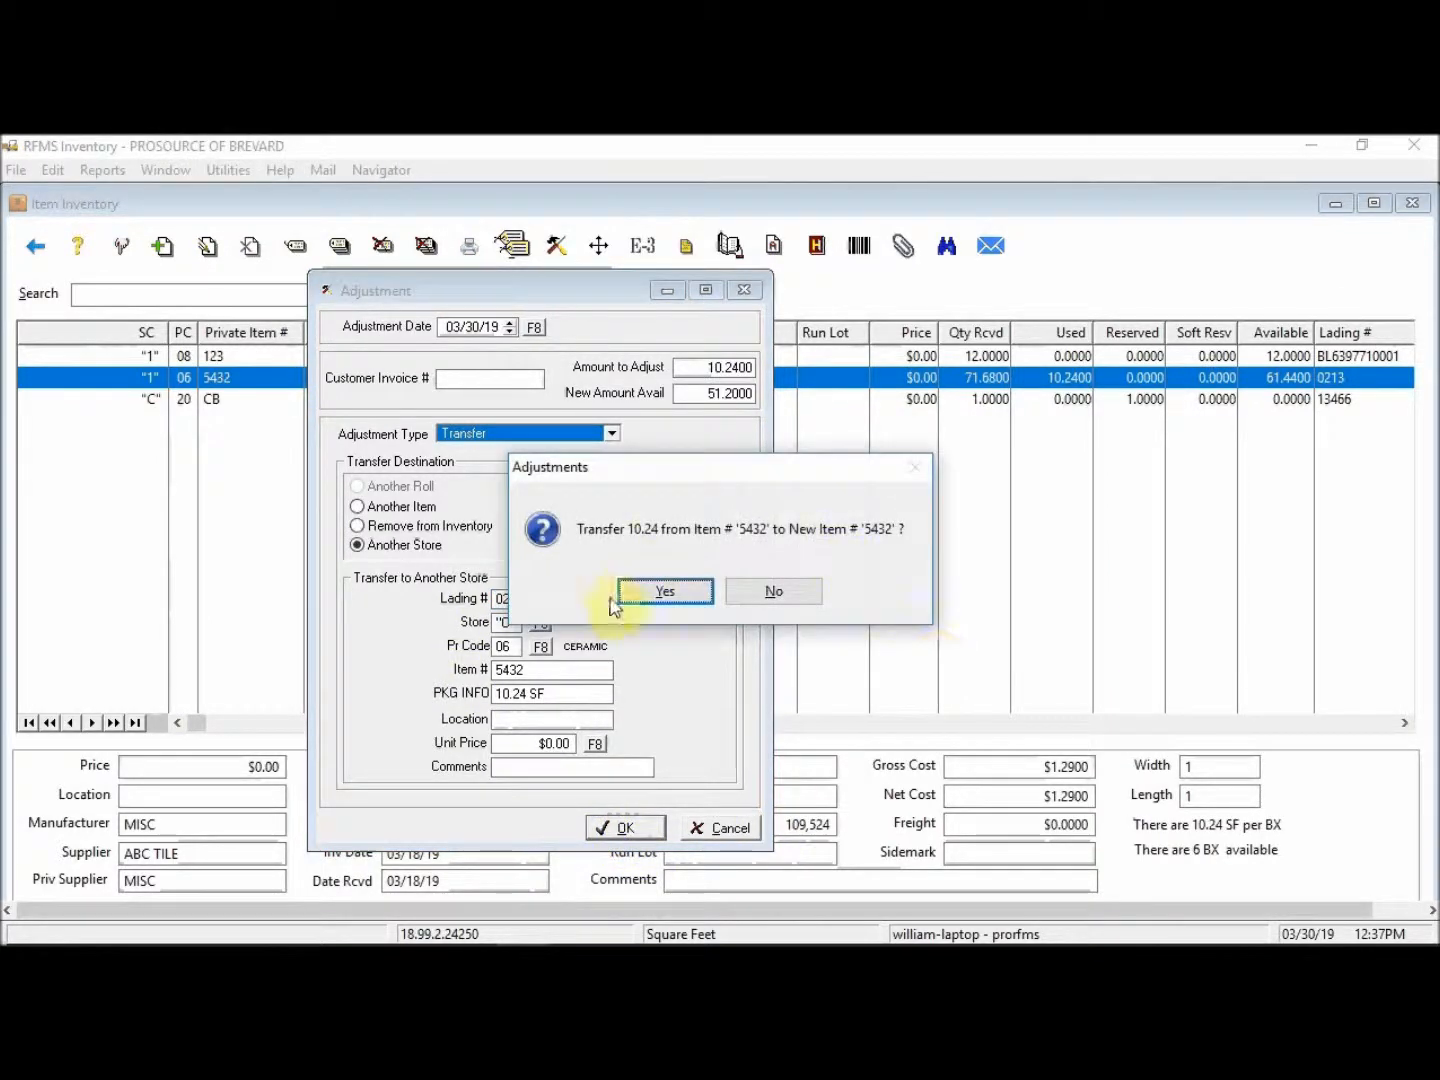
pyautogui.click(679, 594)
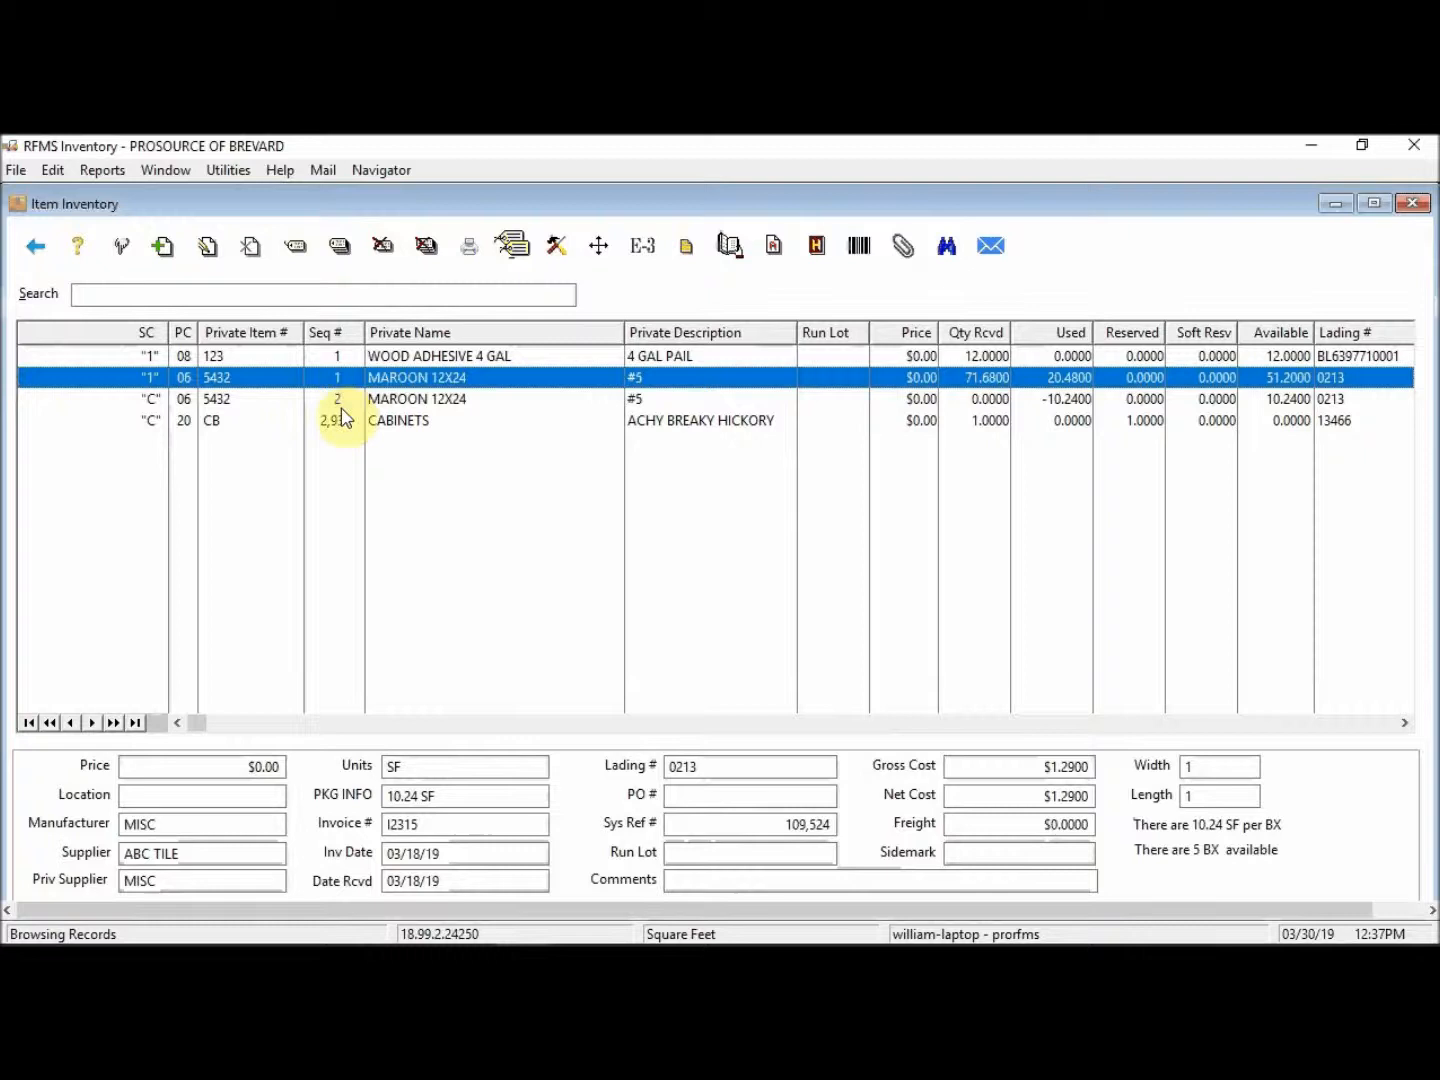
# - Compare the MAROON 12X24 records of stores 1 and C, and switch to the roll inventory
pyautogui.click(381, 400)
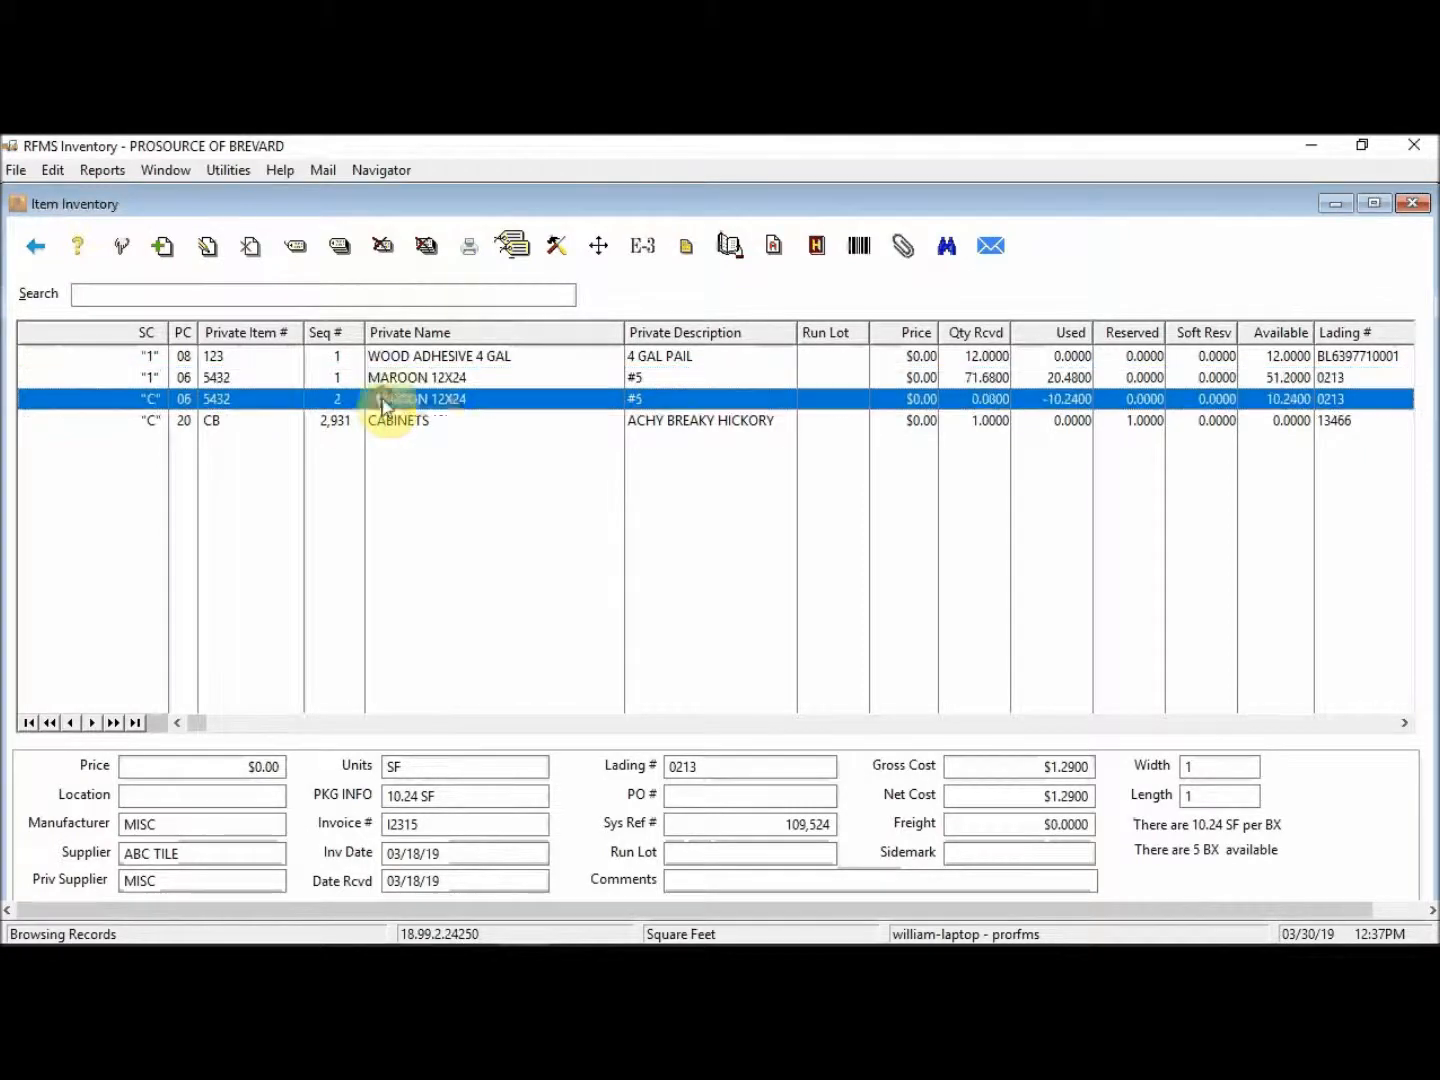
pyautogui.click(1070, 378)
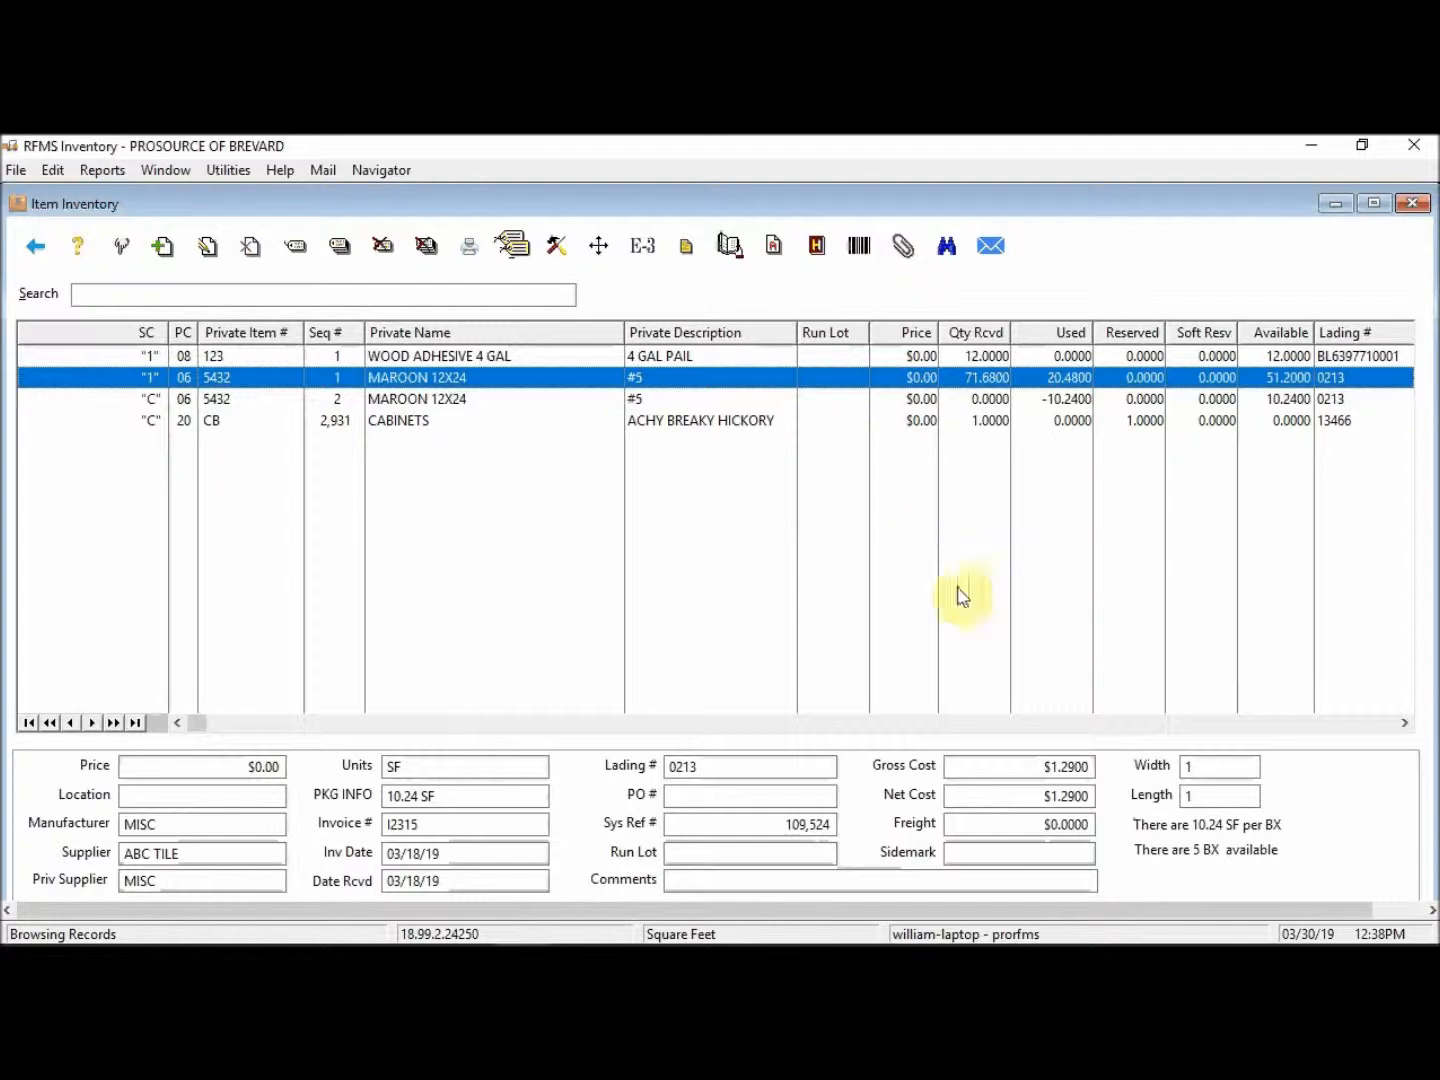
pyautogui.click(165, 170)
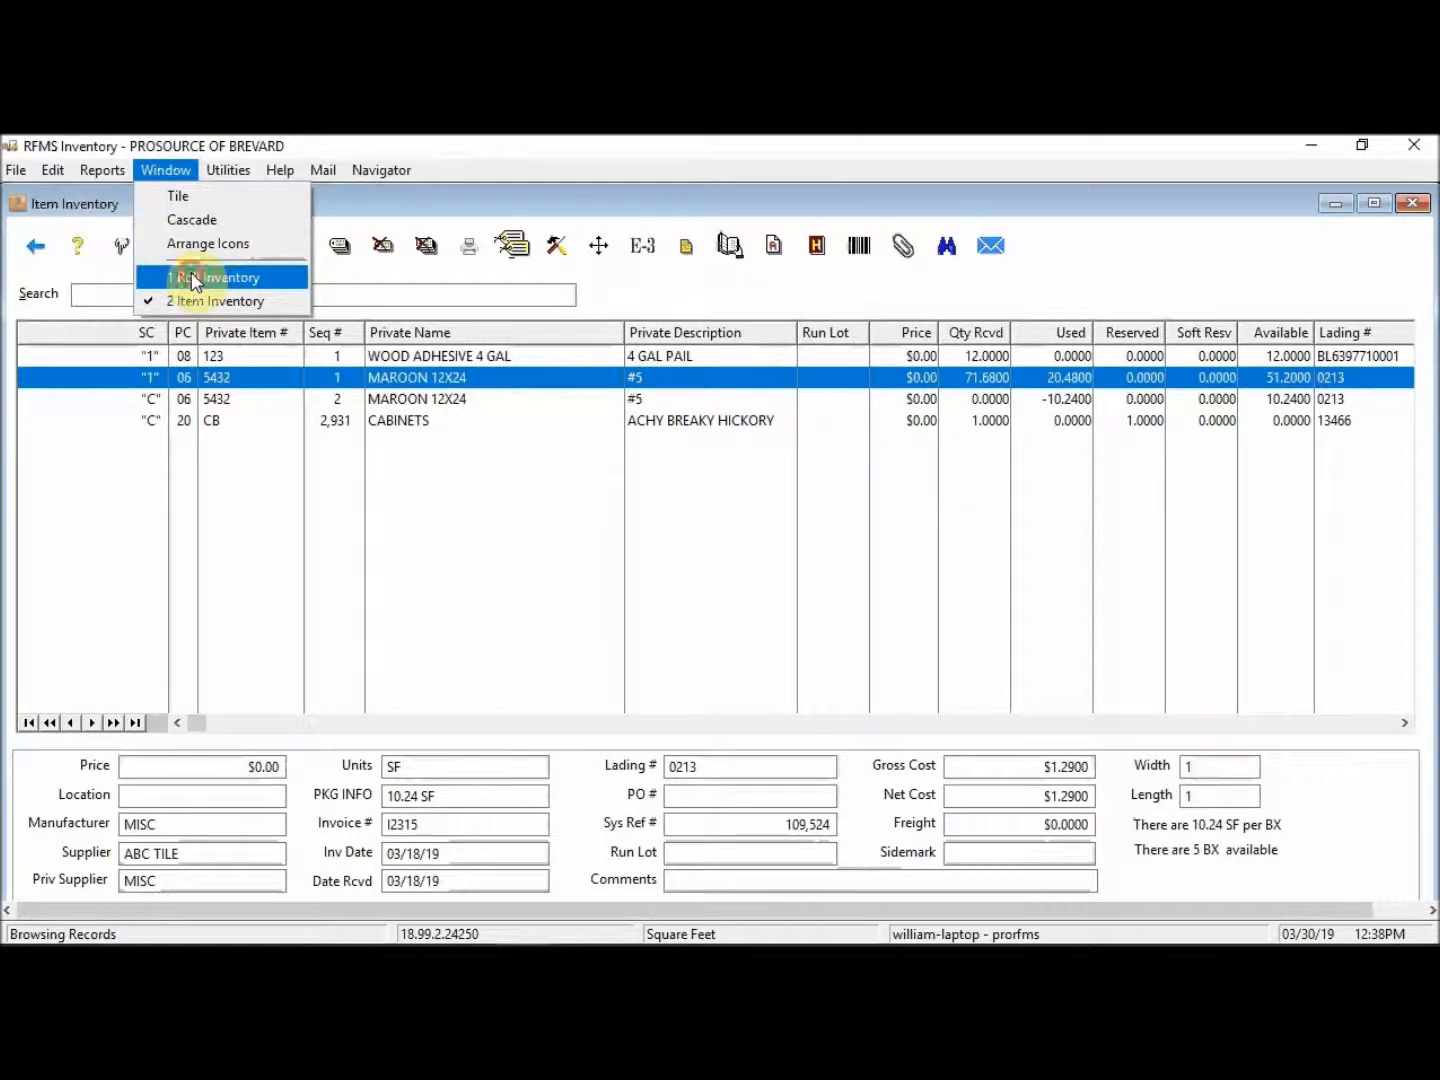
pyautogui.click(195, 278)
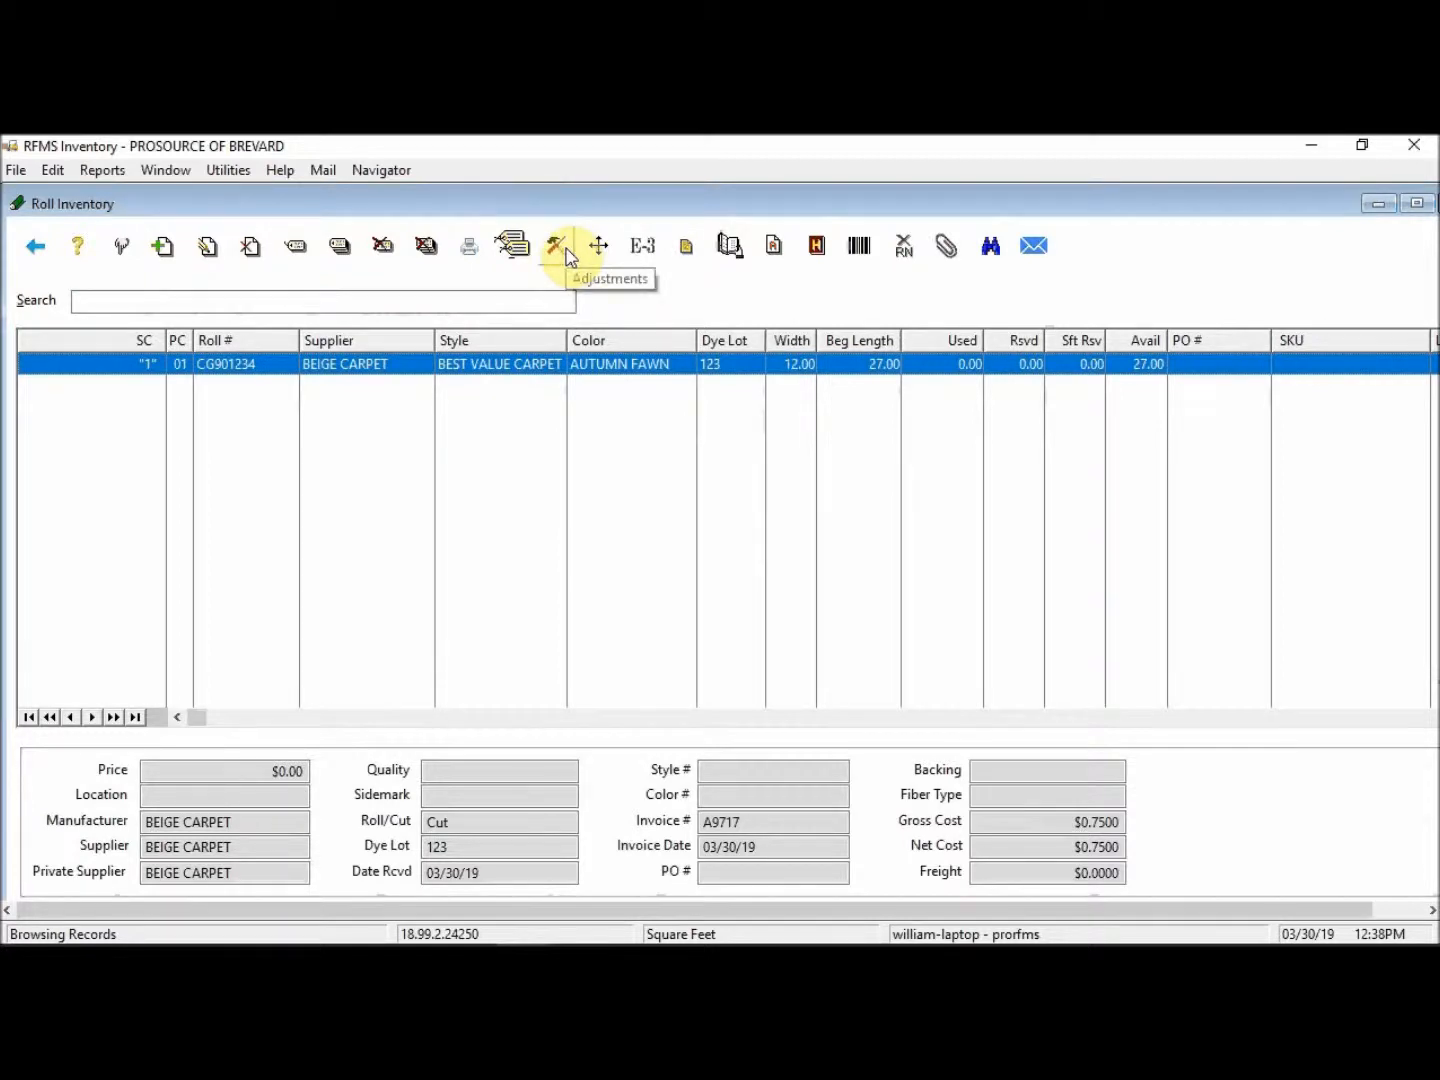
# - Open the BEIGE CARPET roll record, entering the required password, examine its dimensions, and close it
pyautogui.doubleClick(390, 366)
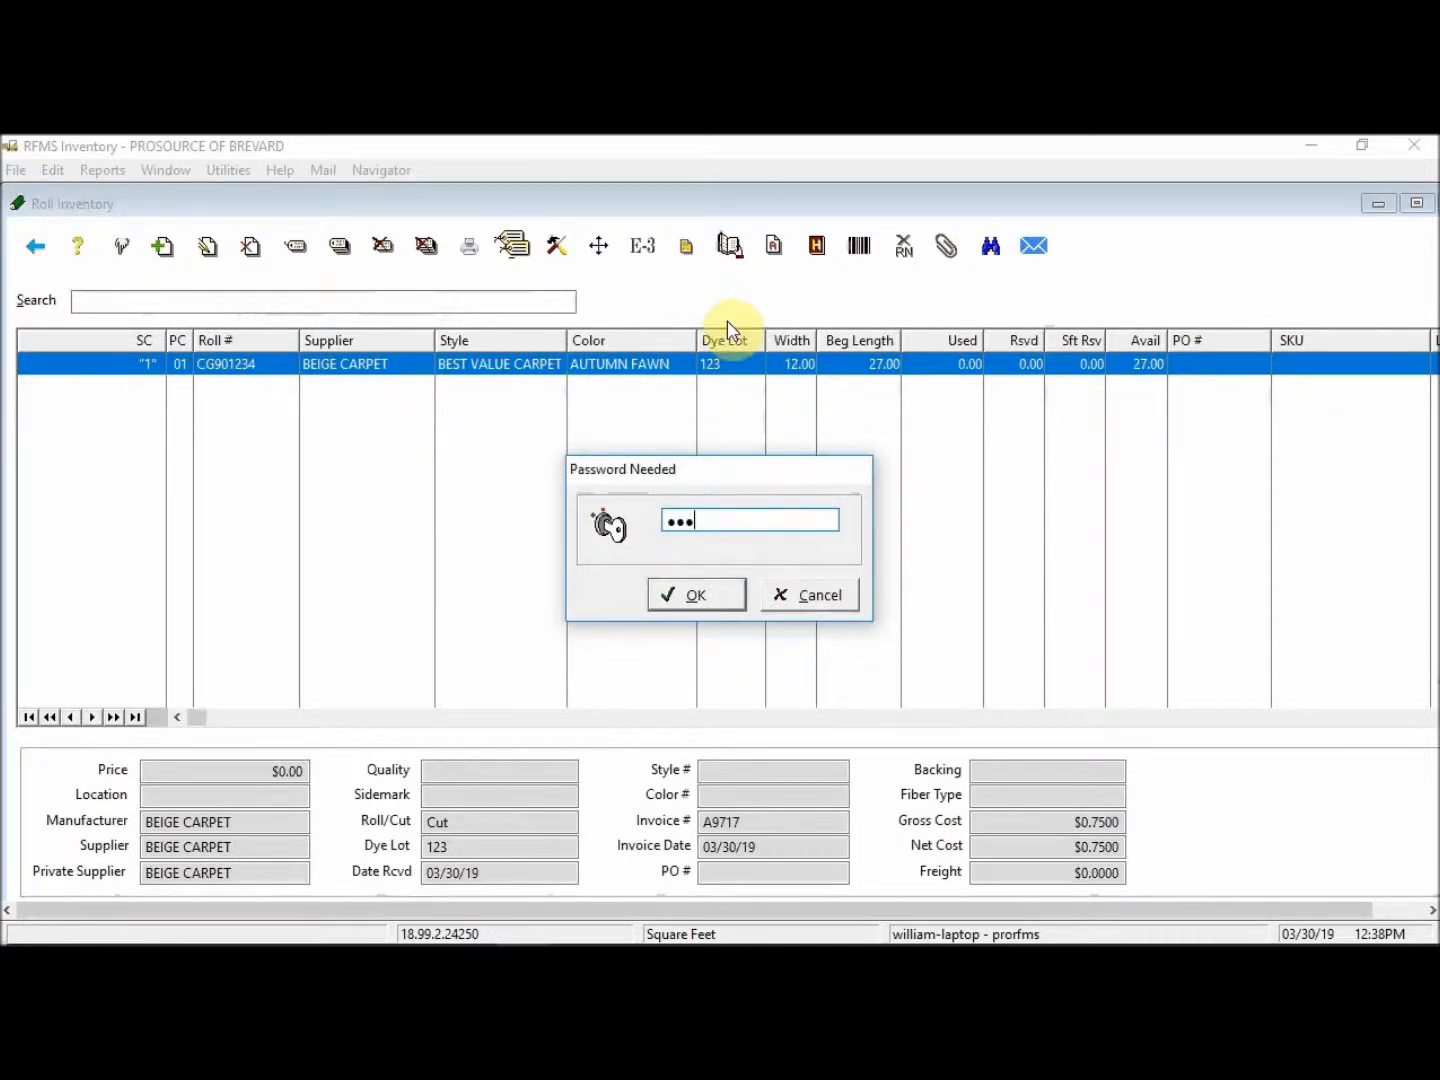
pyautogui.press('Return')
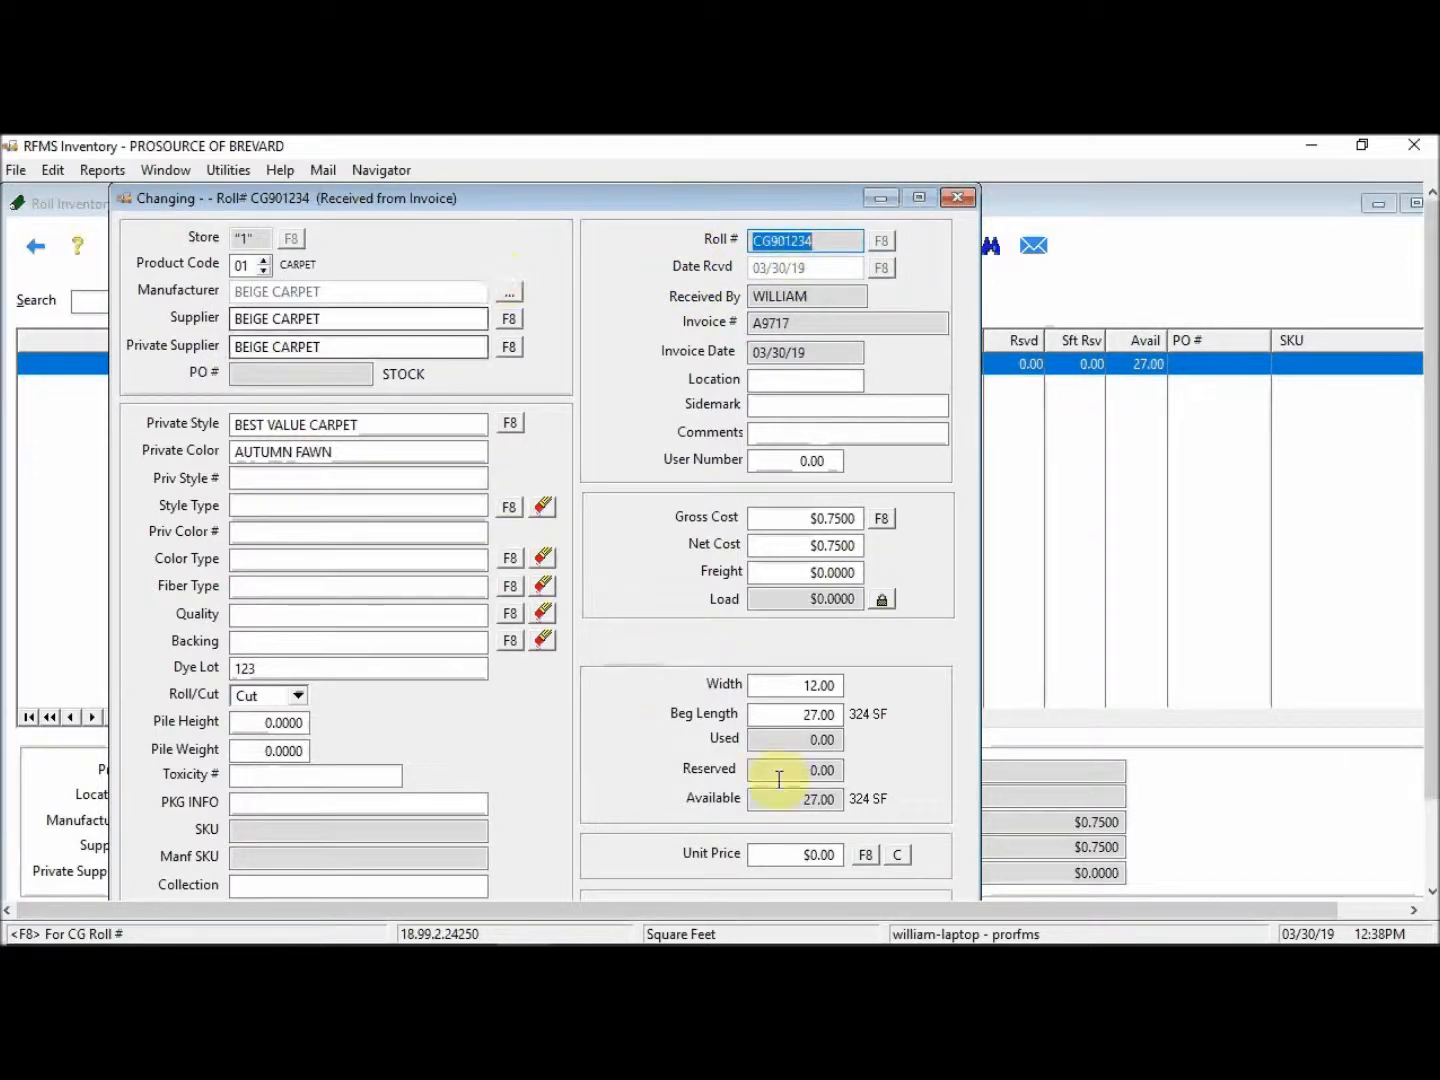
pyautogui.click(958, 196)
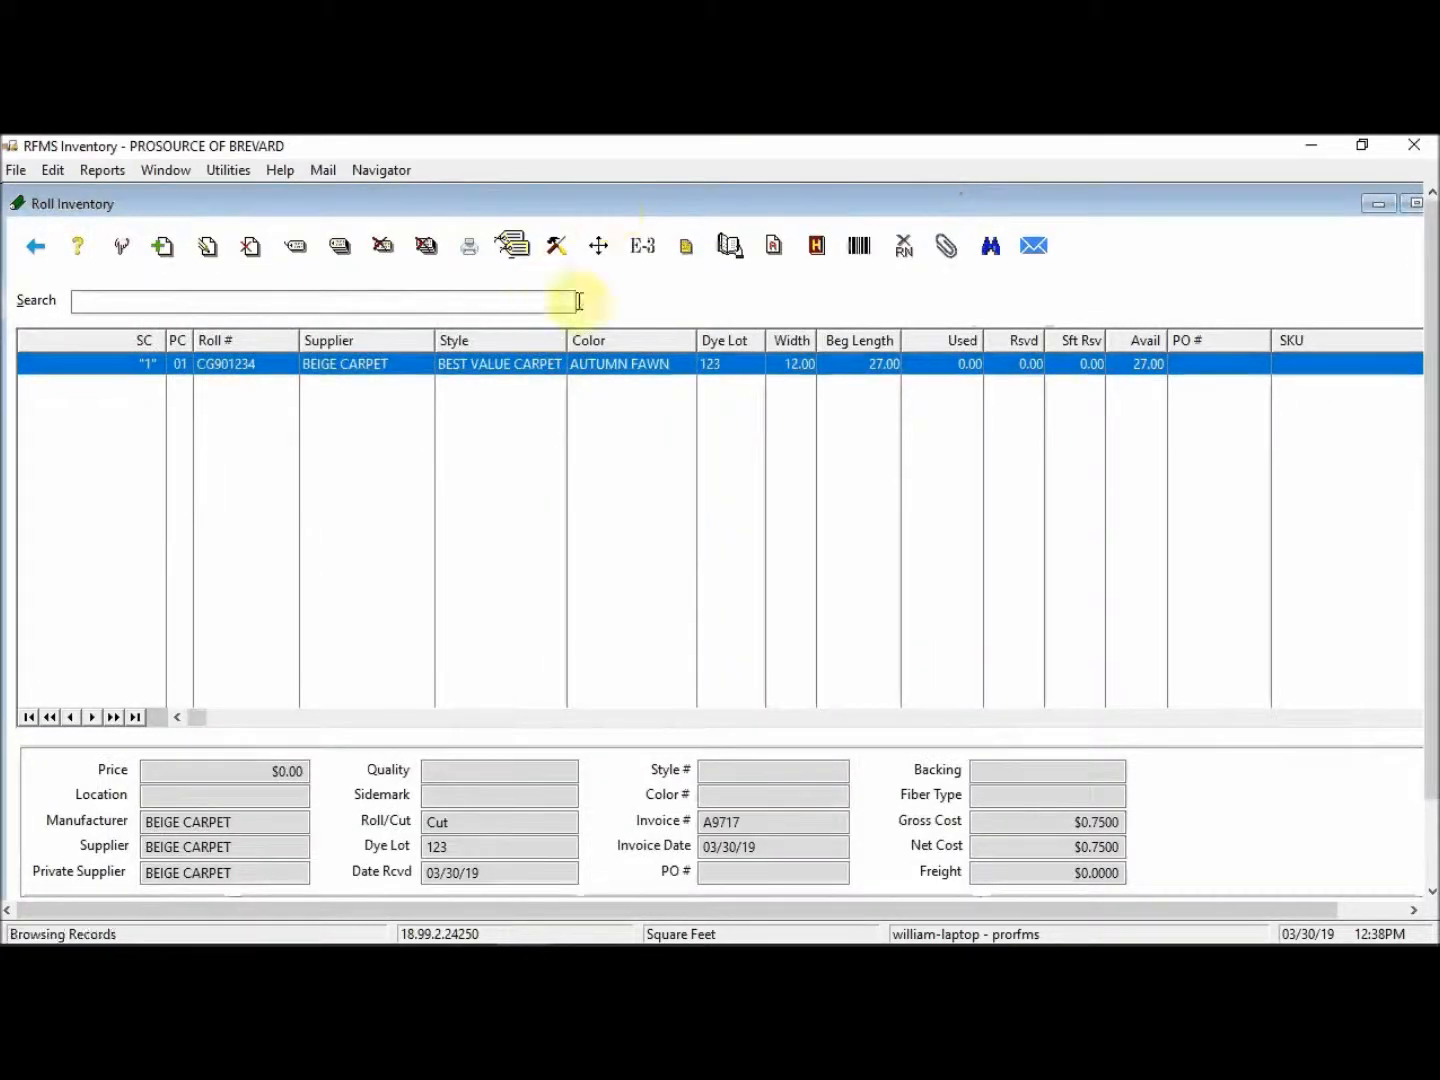
# - Start an adjustment for the BEIGE CARPET roll with type Transfer, and examine the transfer destinations and the new roll number field
pyautogui.click(562, 248)
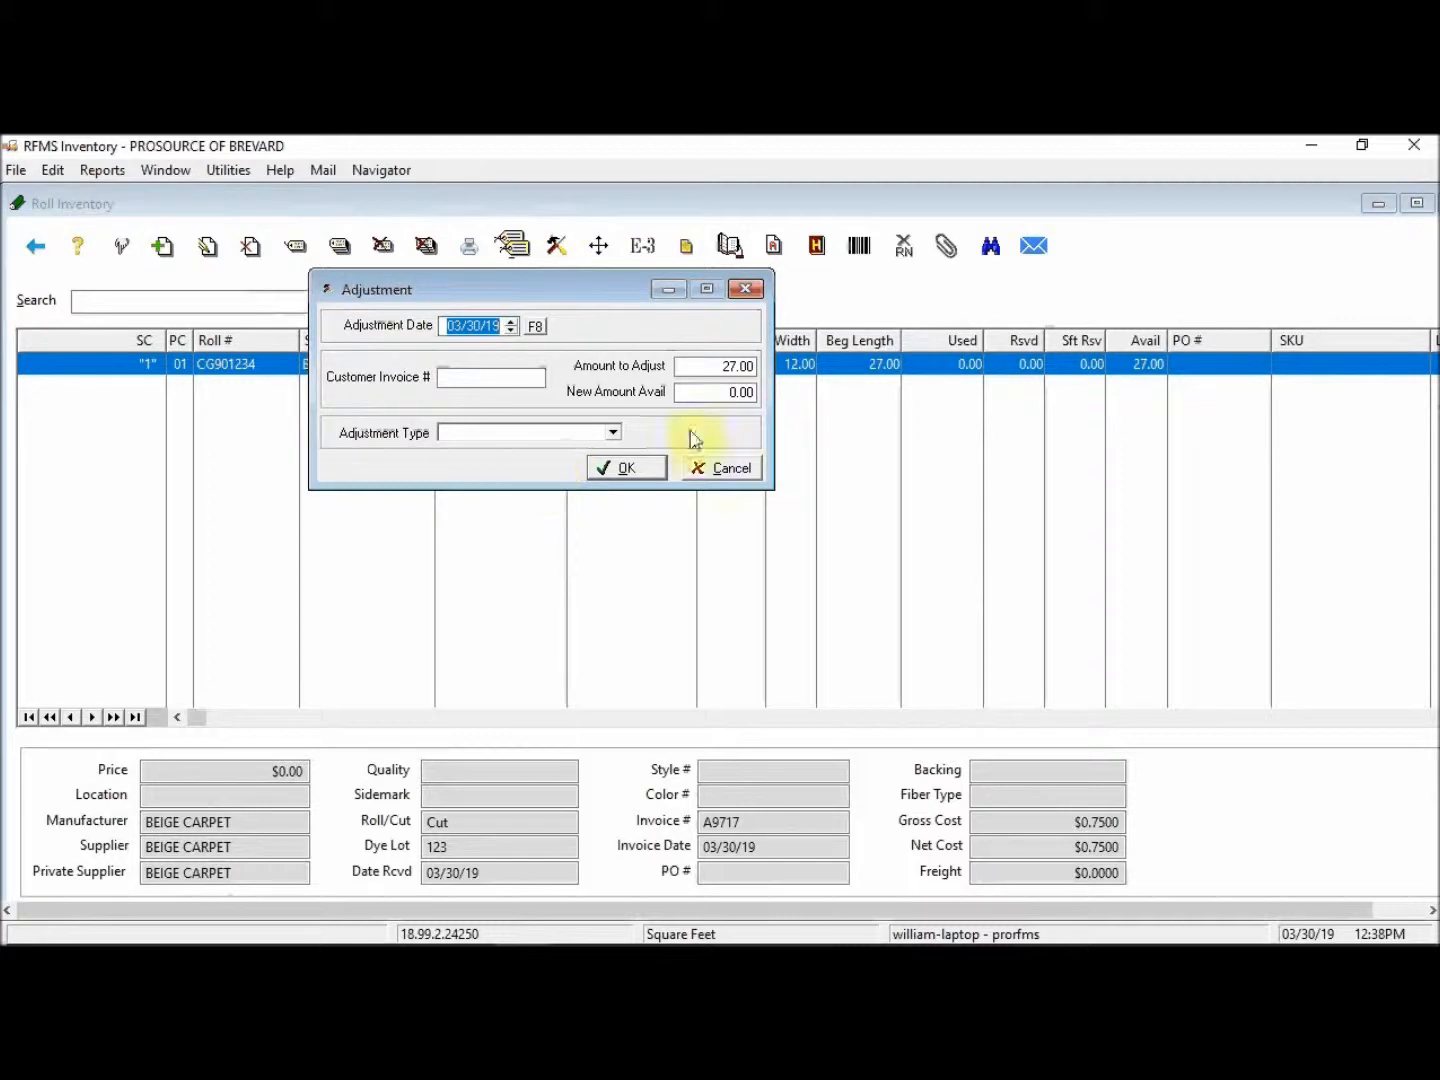
pyautogui.click(612, 432)
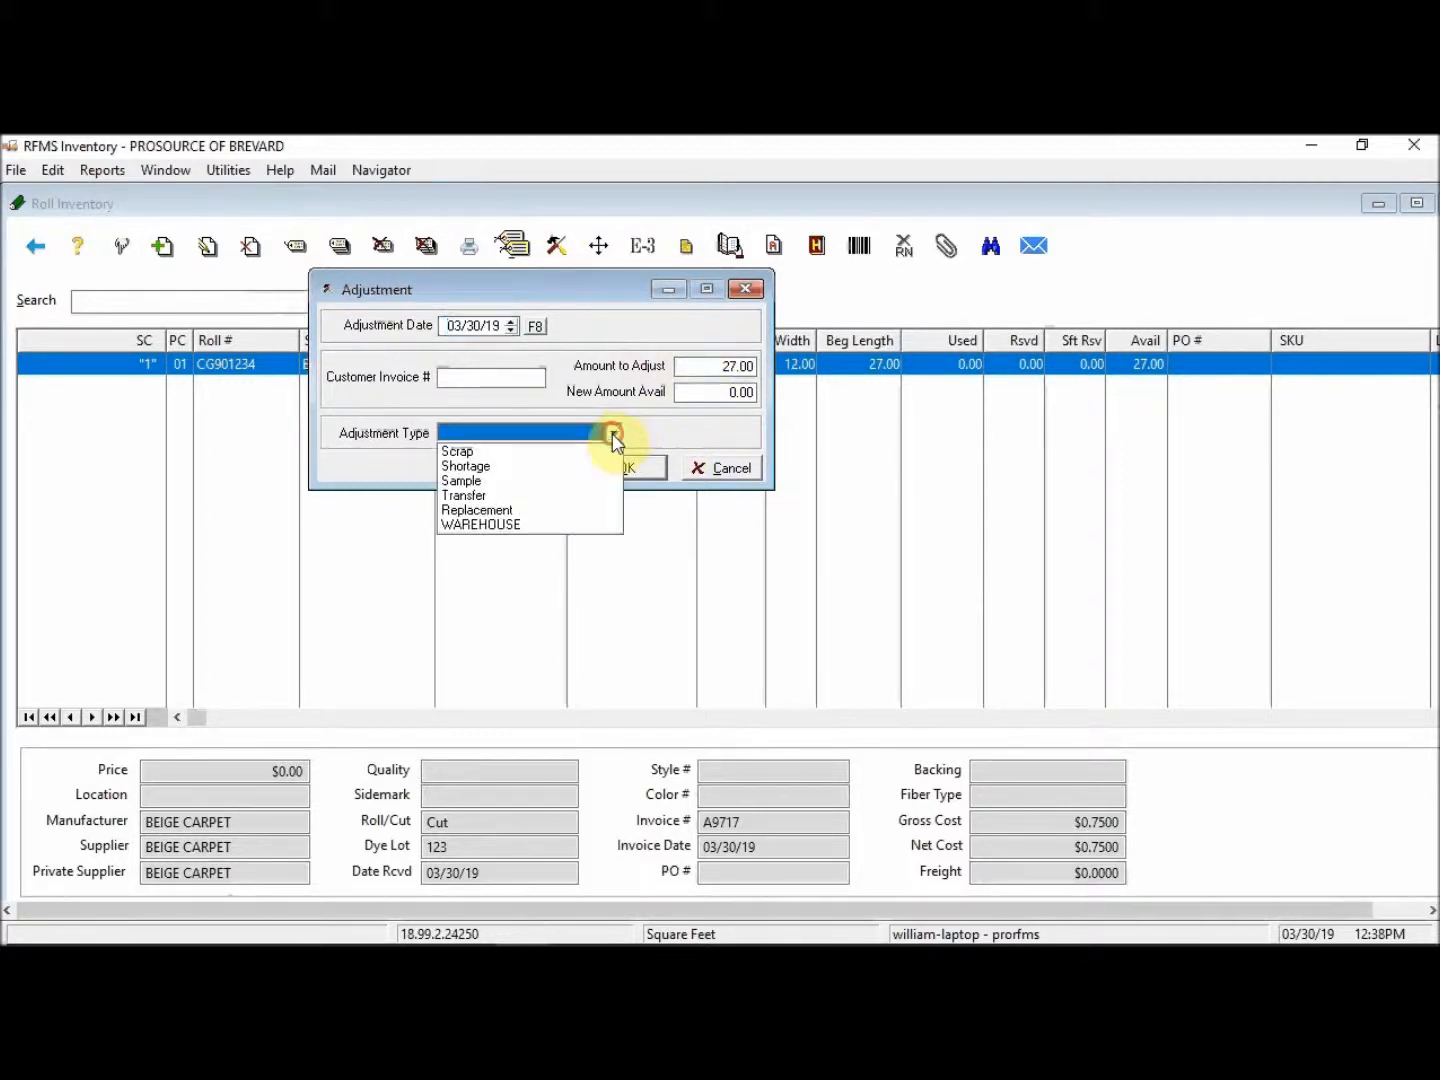
pyautogui.click(464, 495)
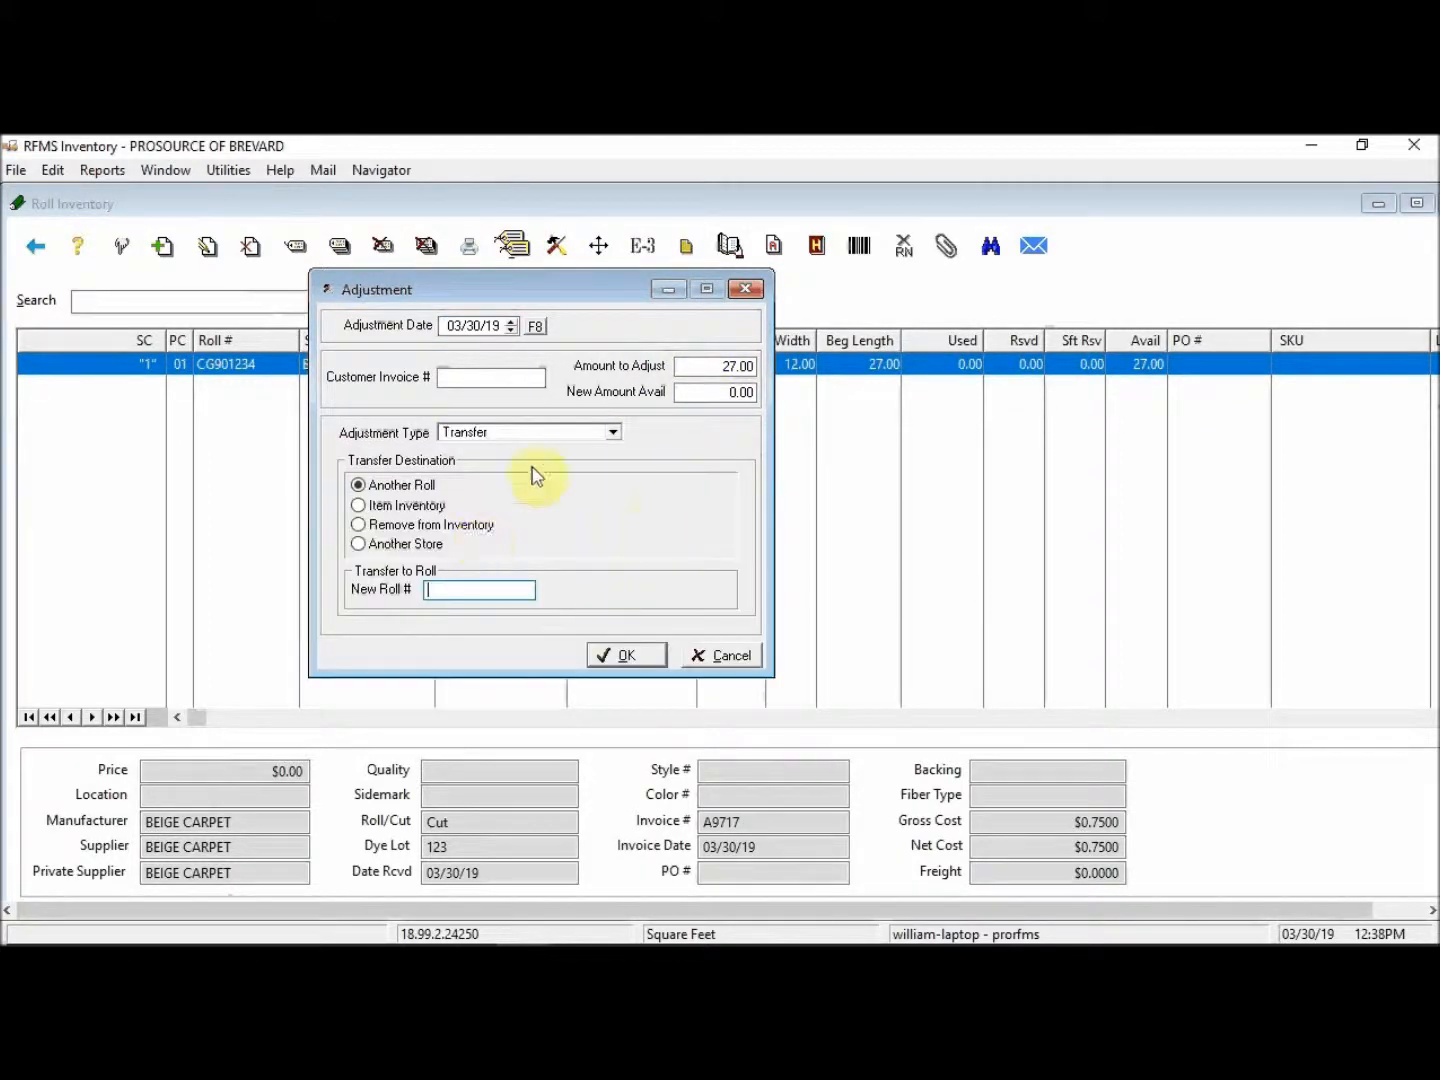
pyautogui.click(440, 589)
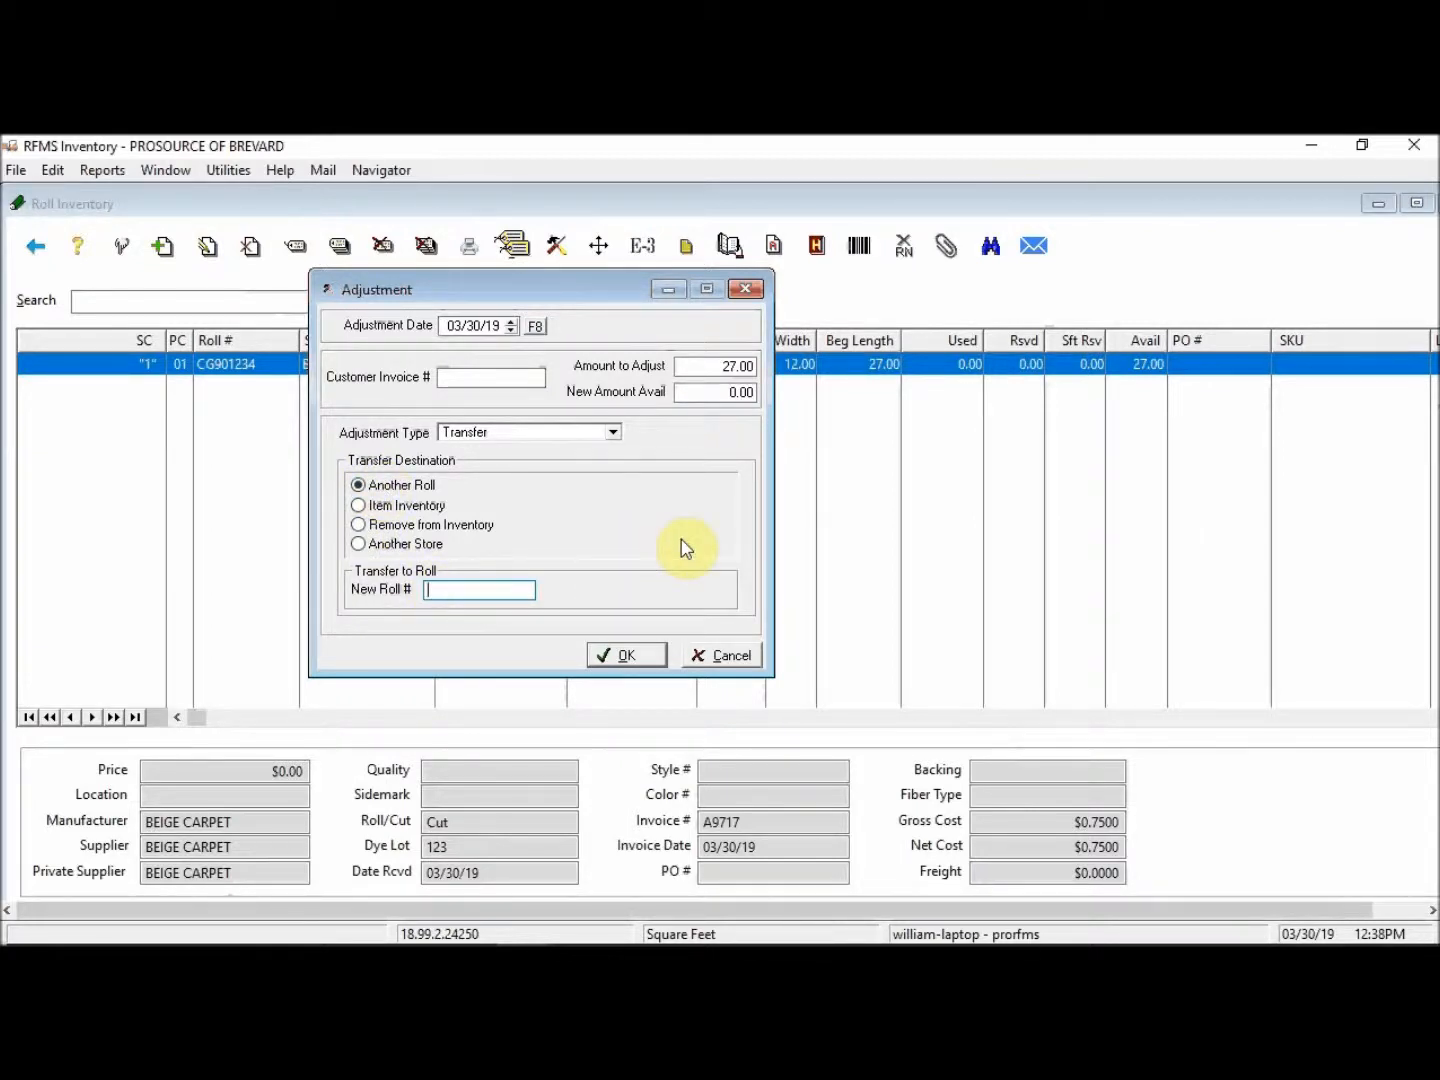
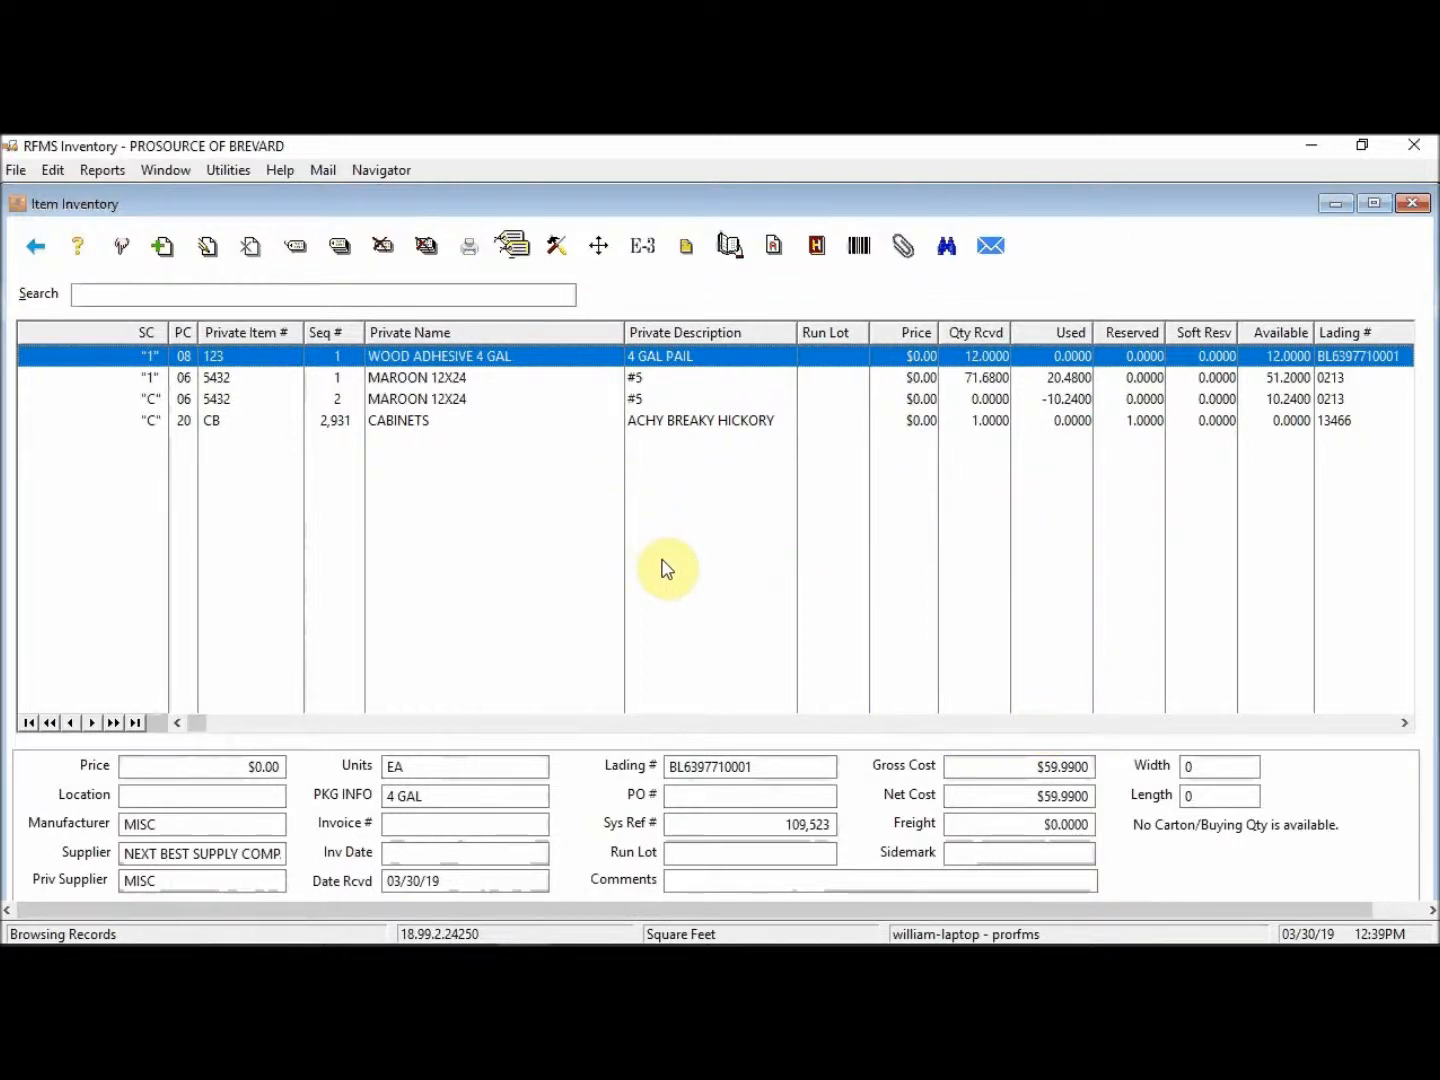
# - Switch to RFMS Accounting, examine the Include Inventory Adjustments option of the November 2018 journal close, and close the G/L functions without running it
pyautogui.moveTo(322, 935)
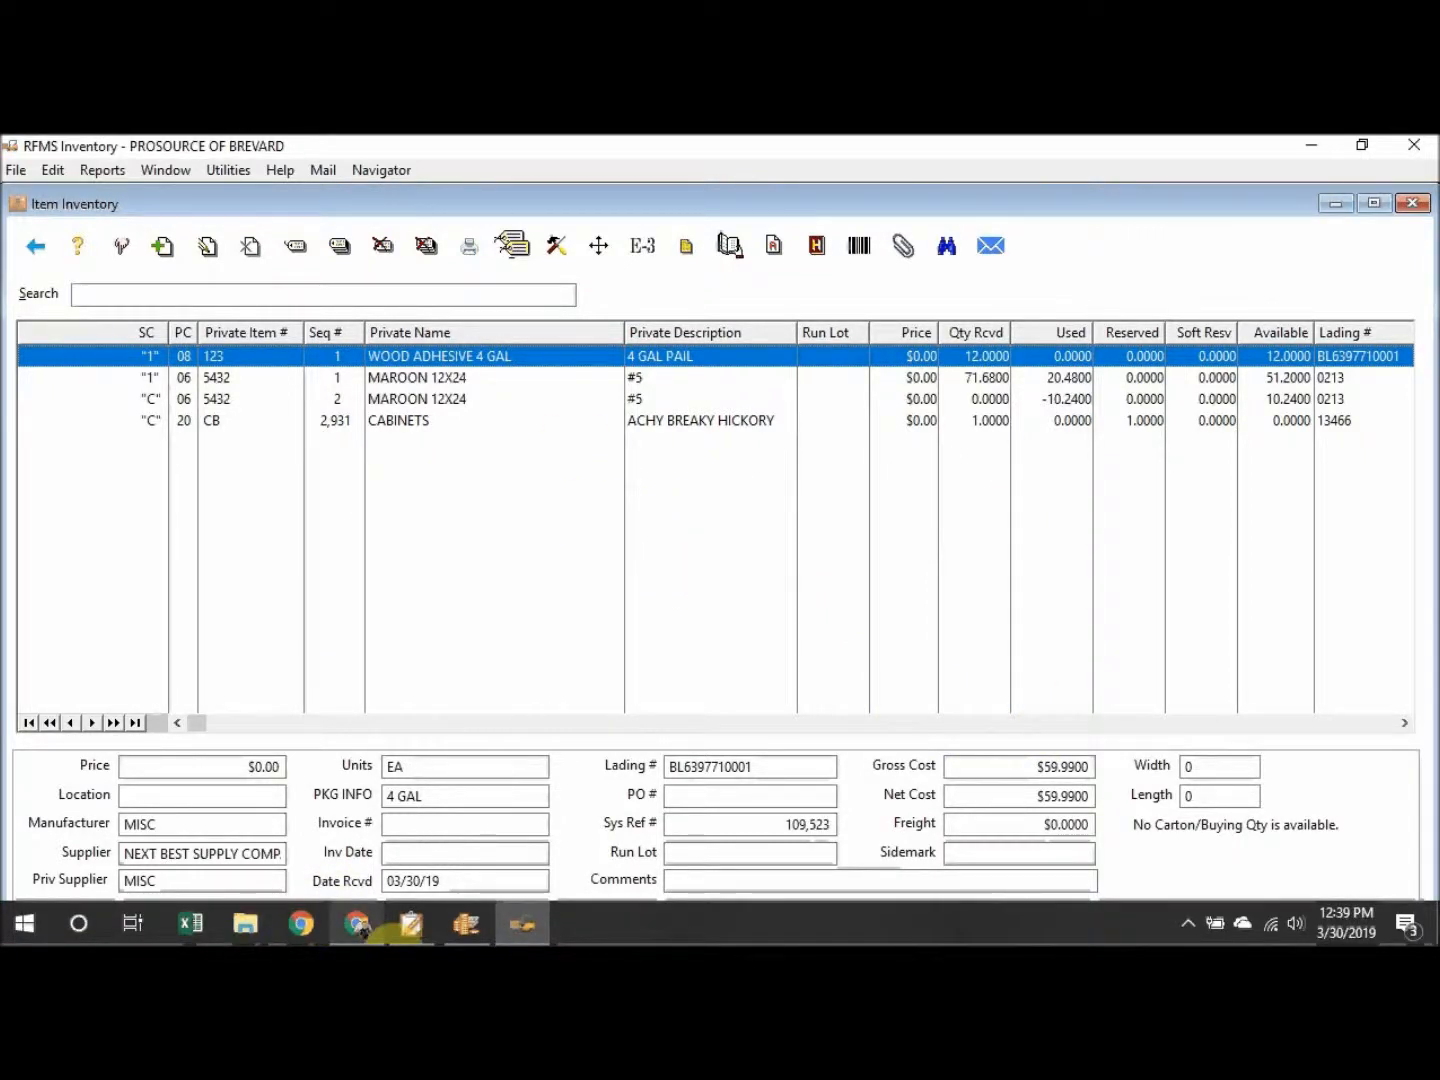
pyautogui.click(522, 925)
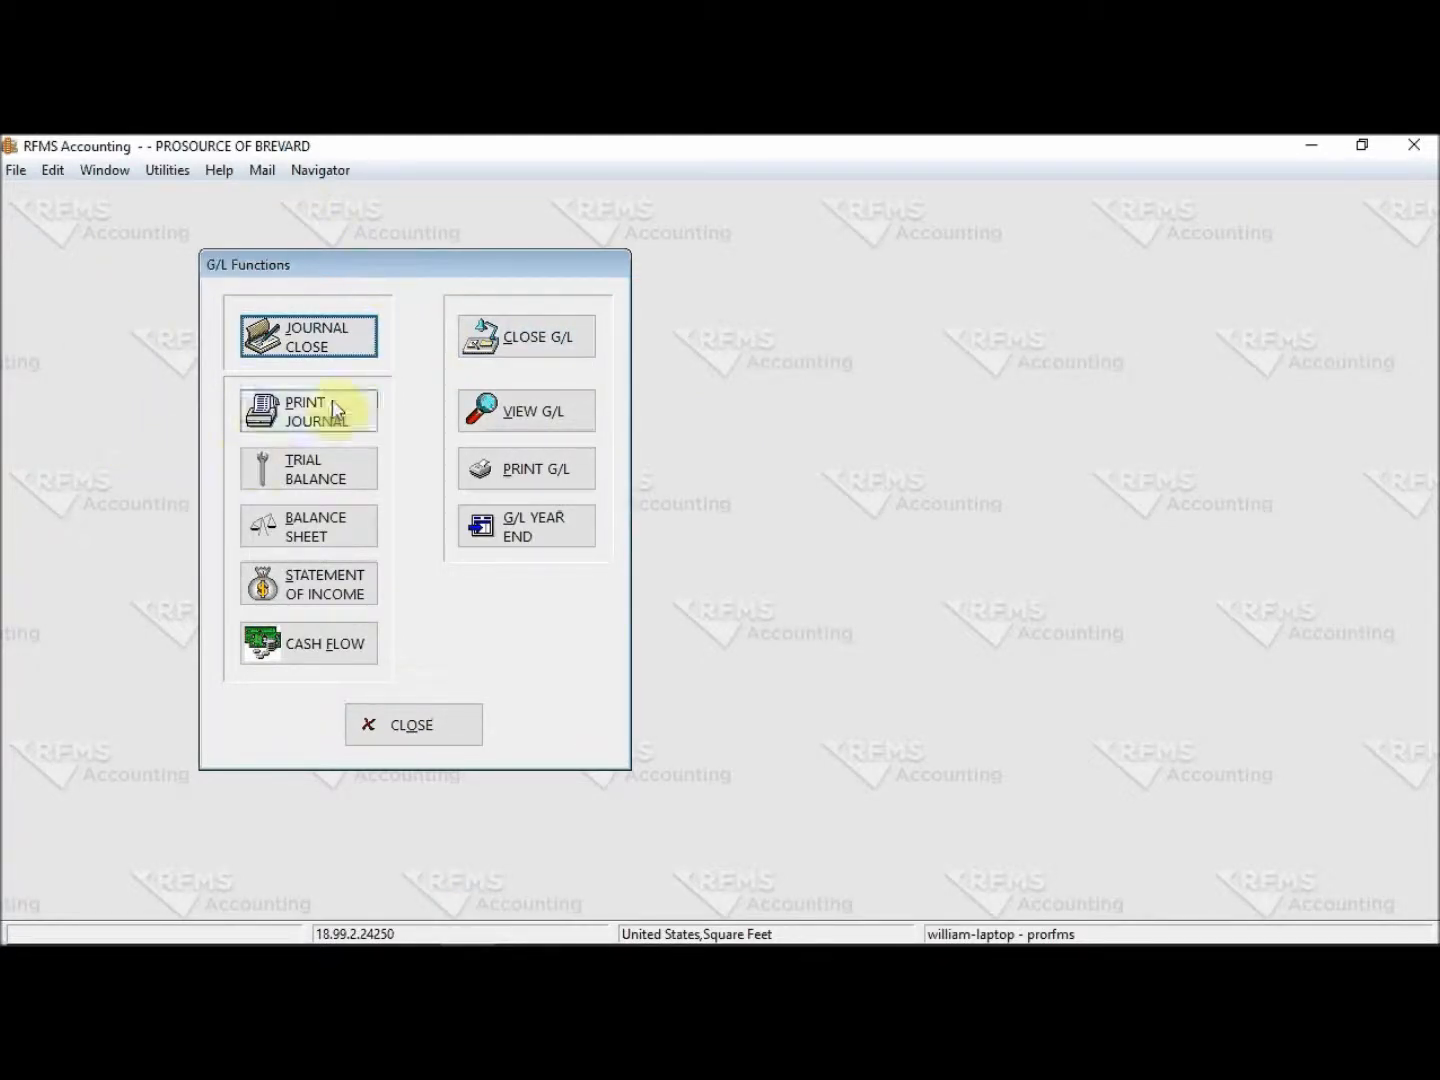
pyautogui.click(328, 340)
pyautogui.click(330, 343)
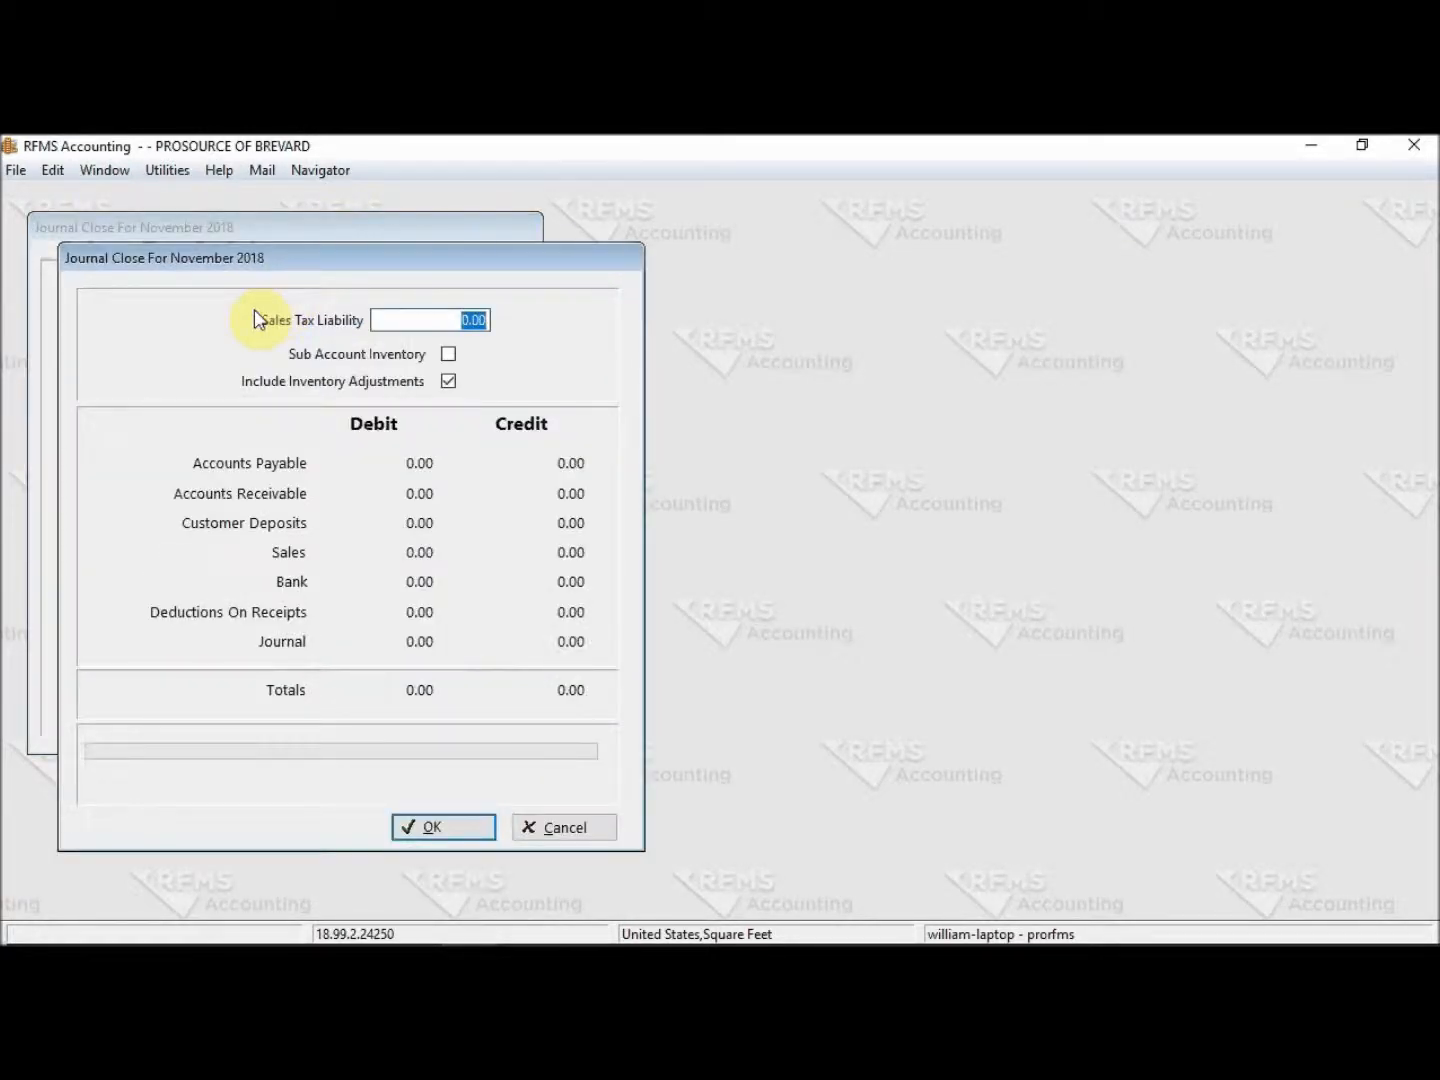
pyautogui.press('super+plus')
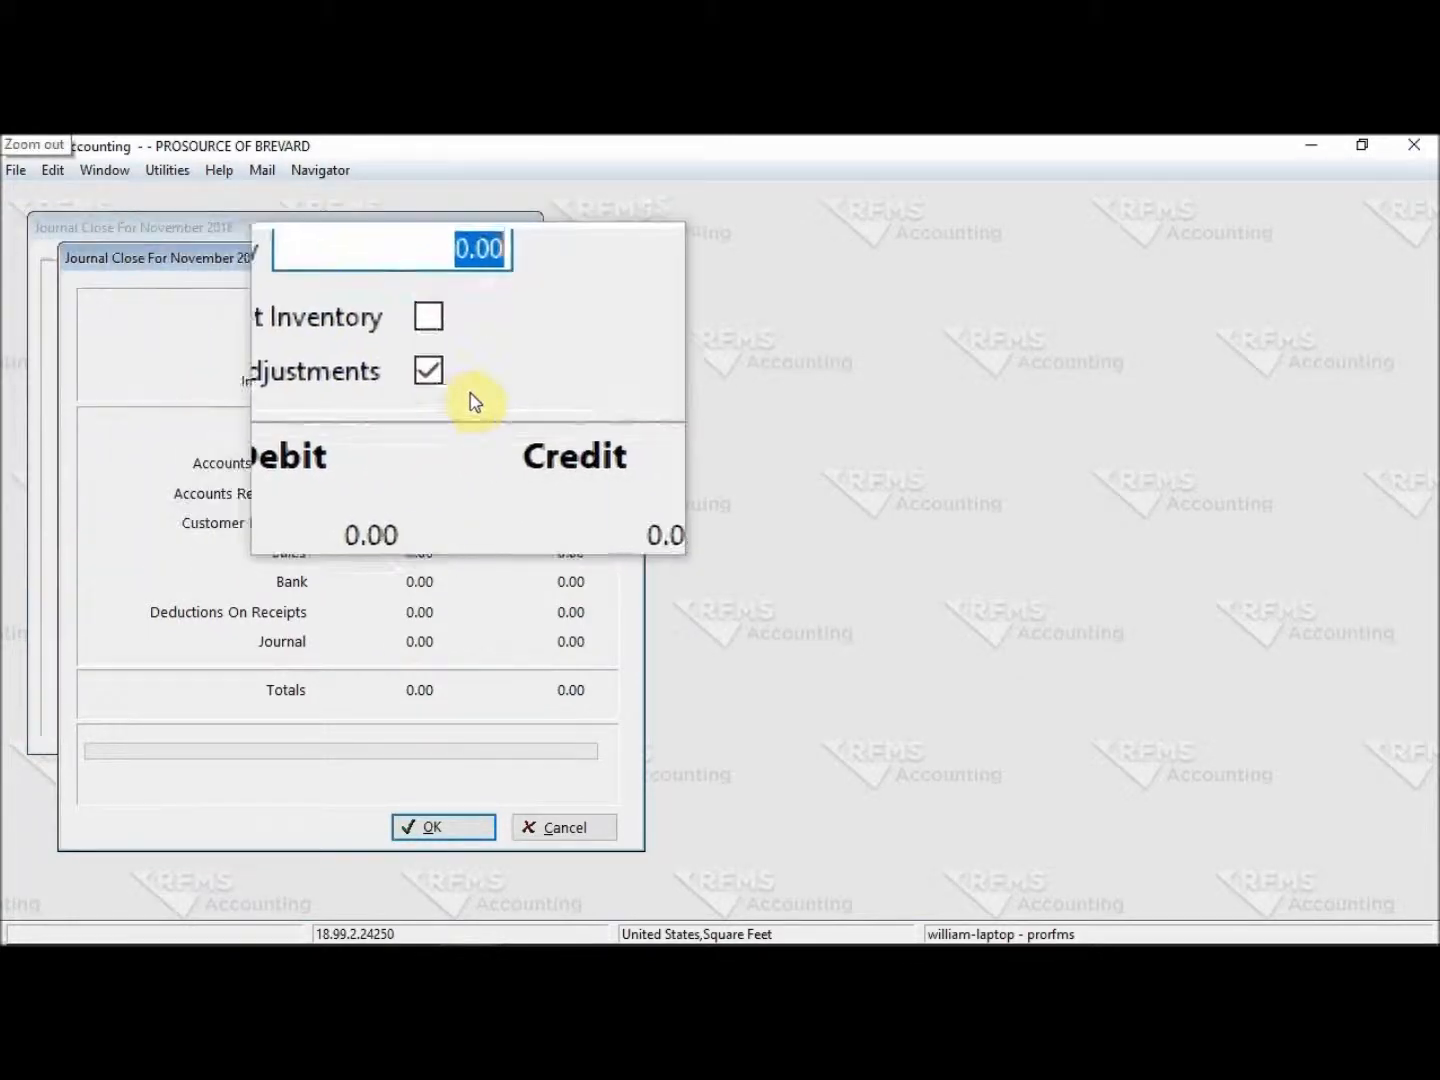
pyautogui.press('super+Escape')
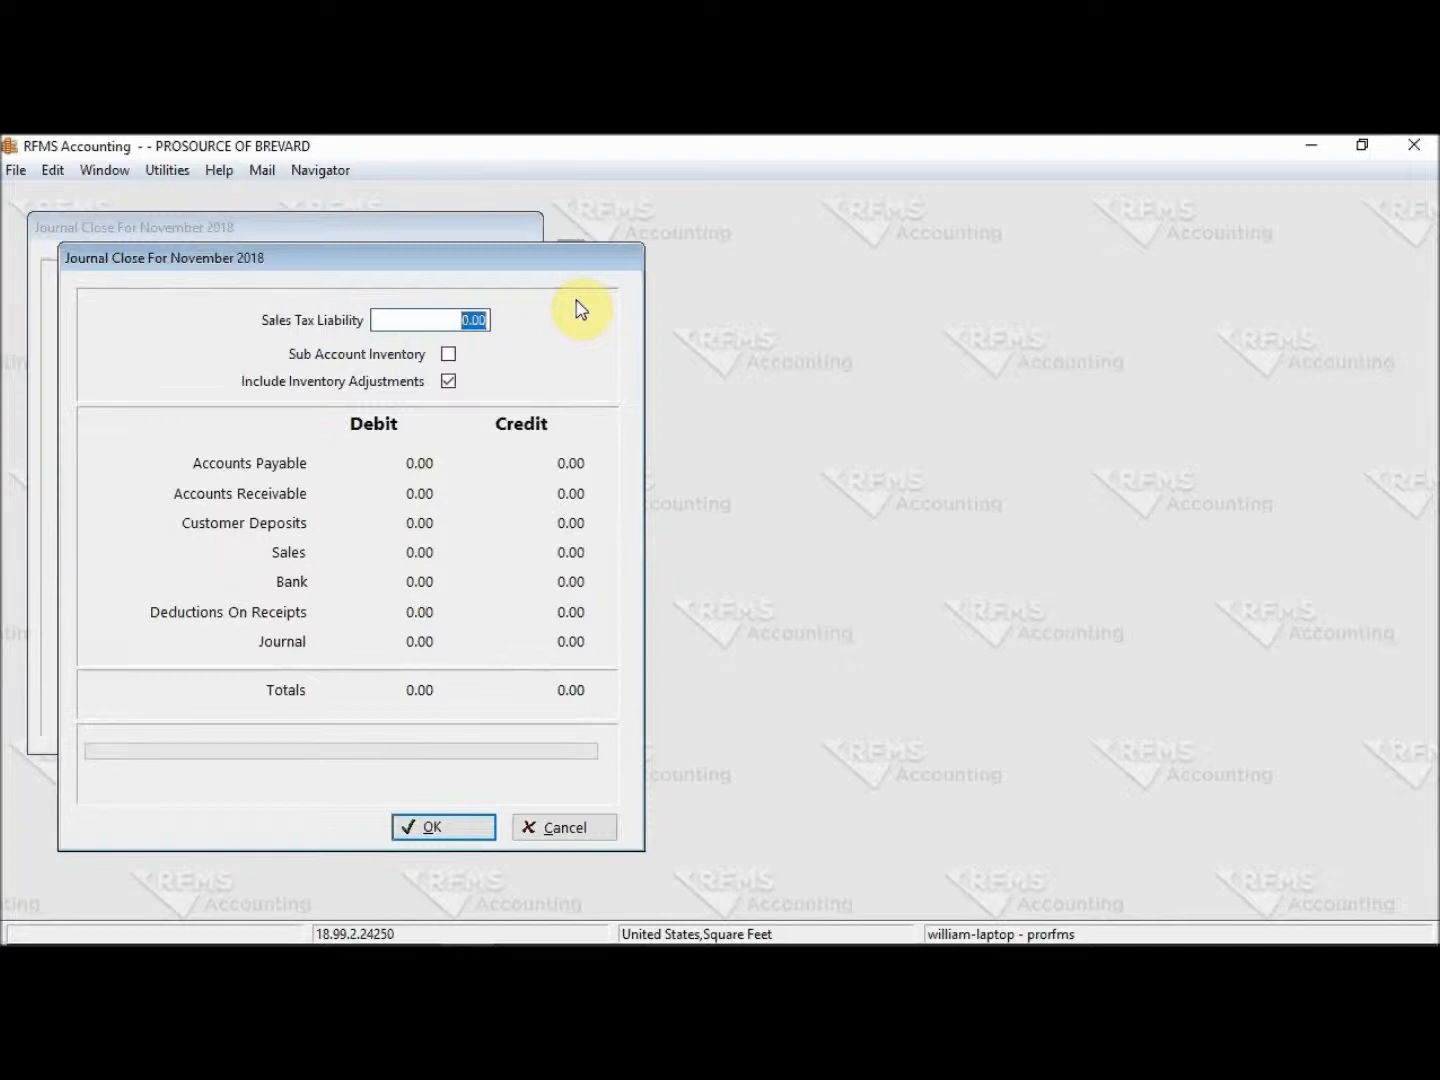
pyautogui.click(548, 835)
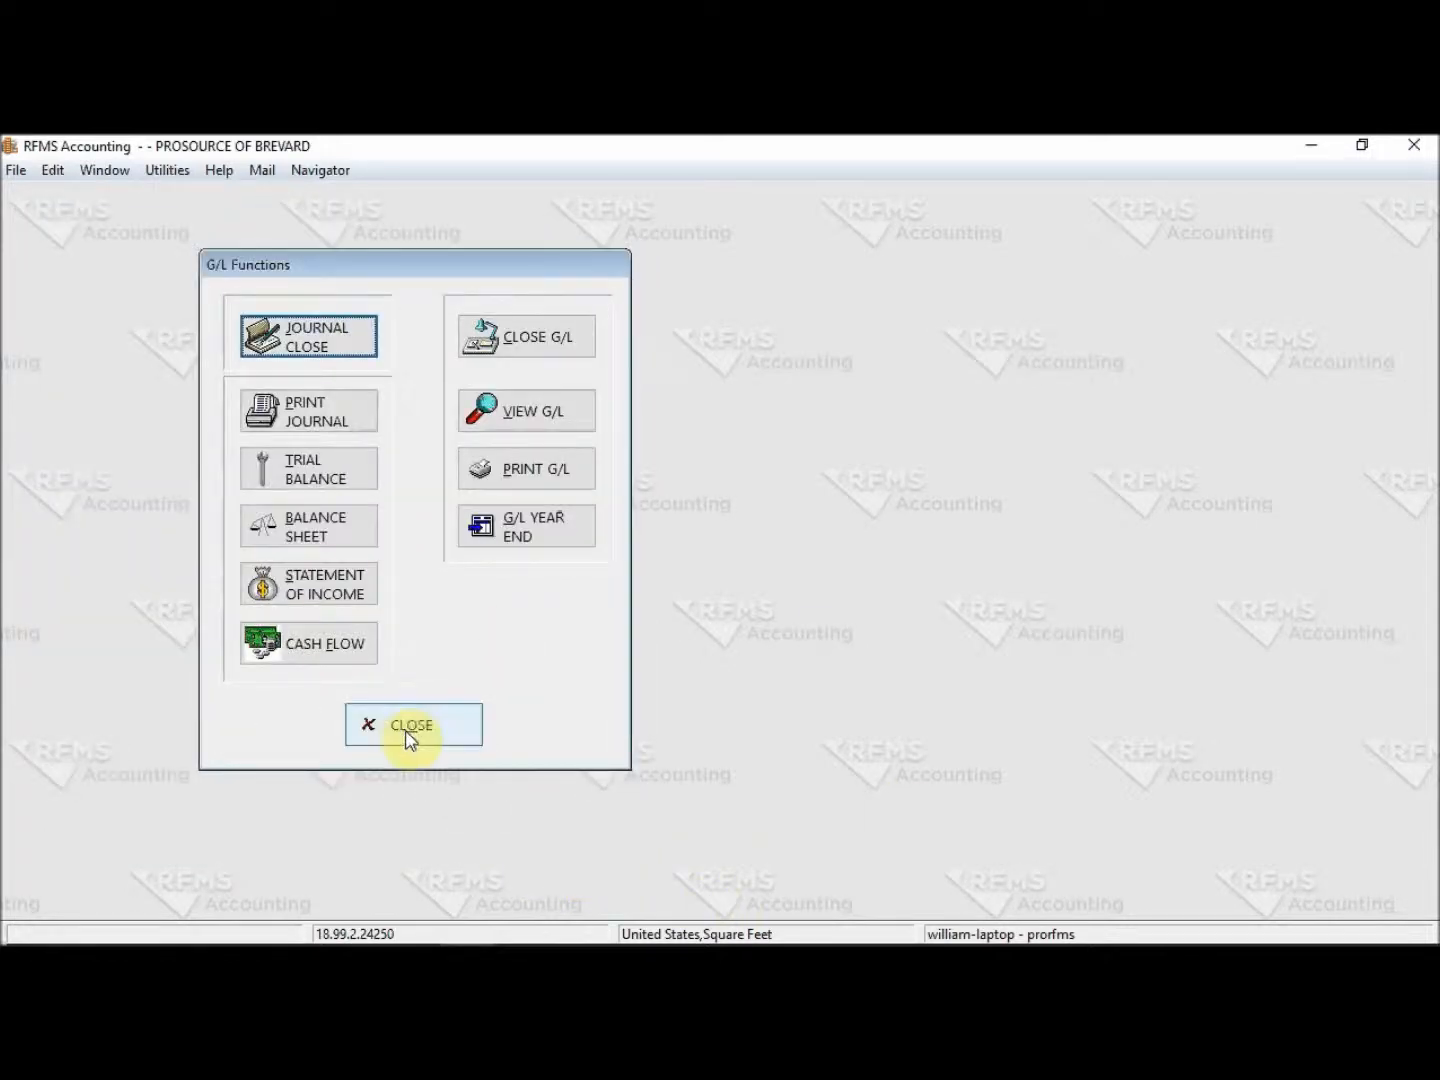
pyautogui.click(408, 732)
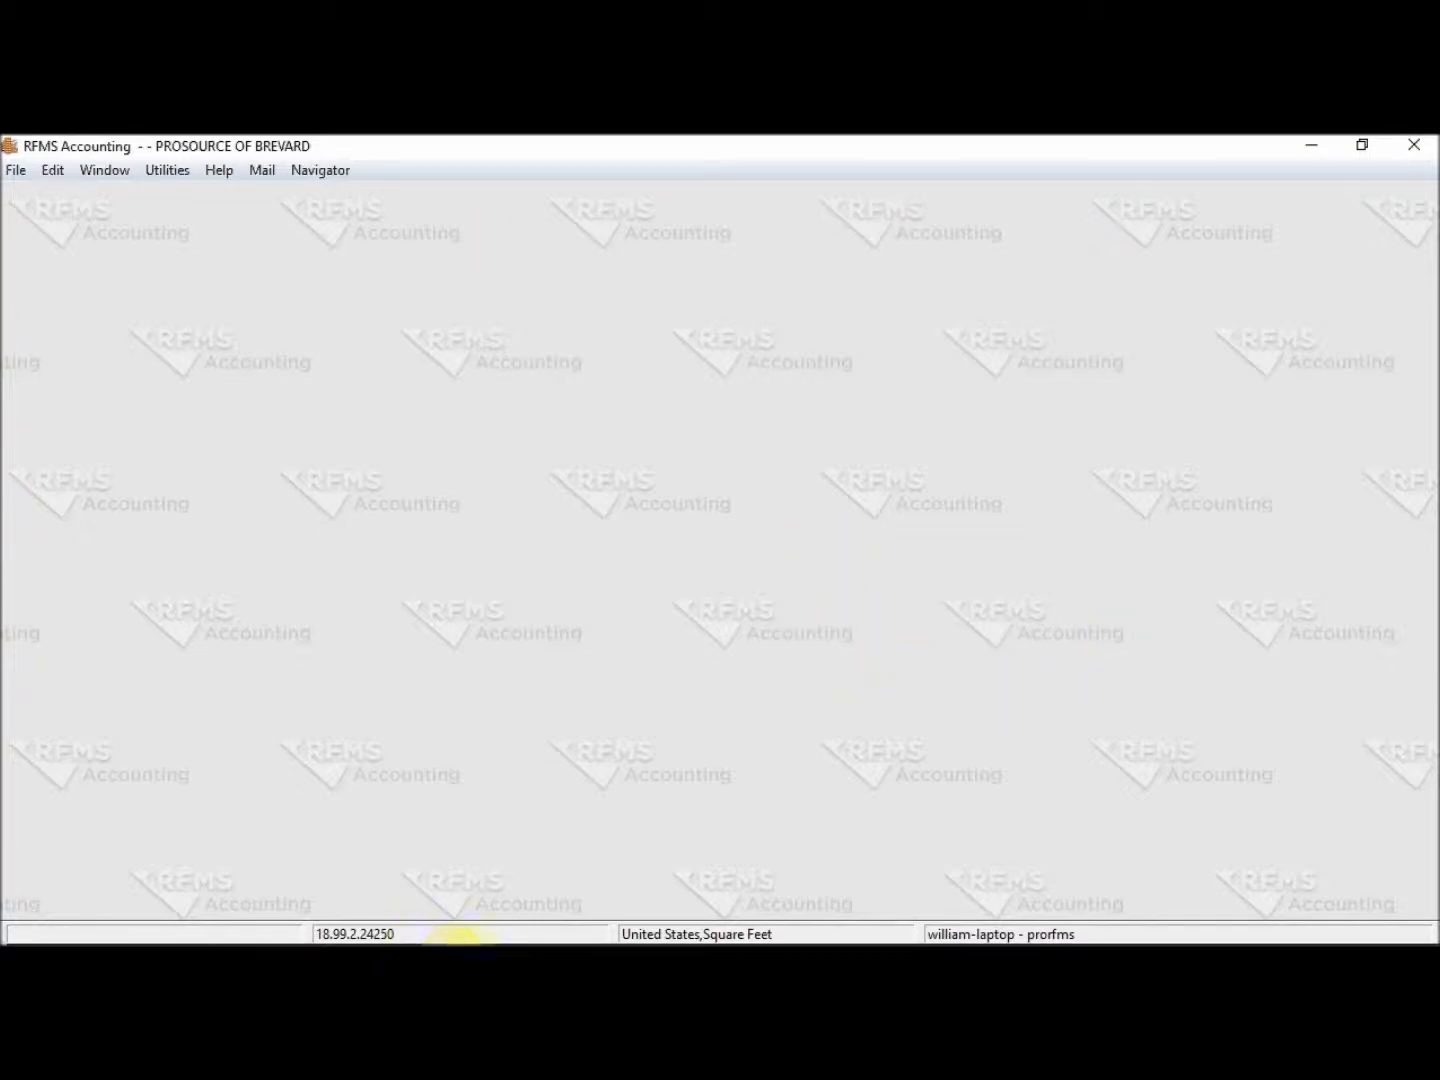
# - In RFMS Order Entry, open the **ADJUSTMENTS claim and start a new claim line for the MAROON 12X24 item from item inventory
pyautogui.click(412, 922)
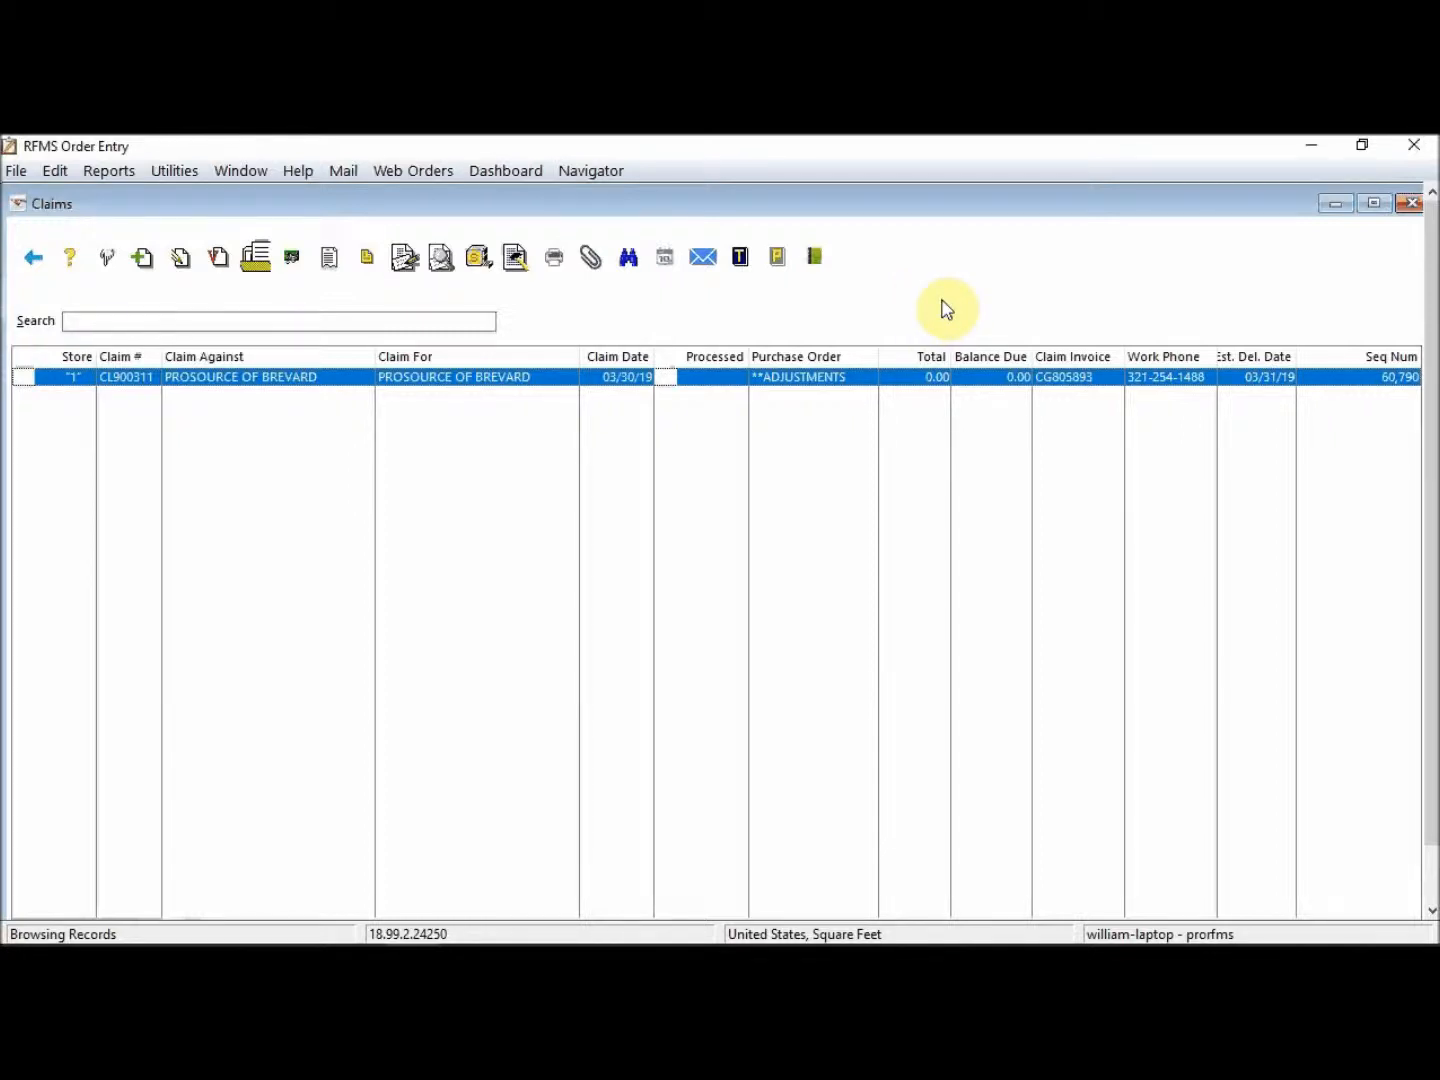
pyautogui.doubleClick(501, 377)
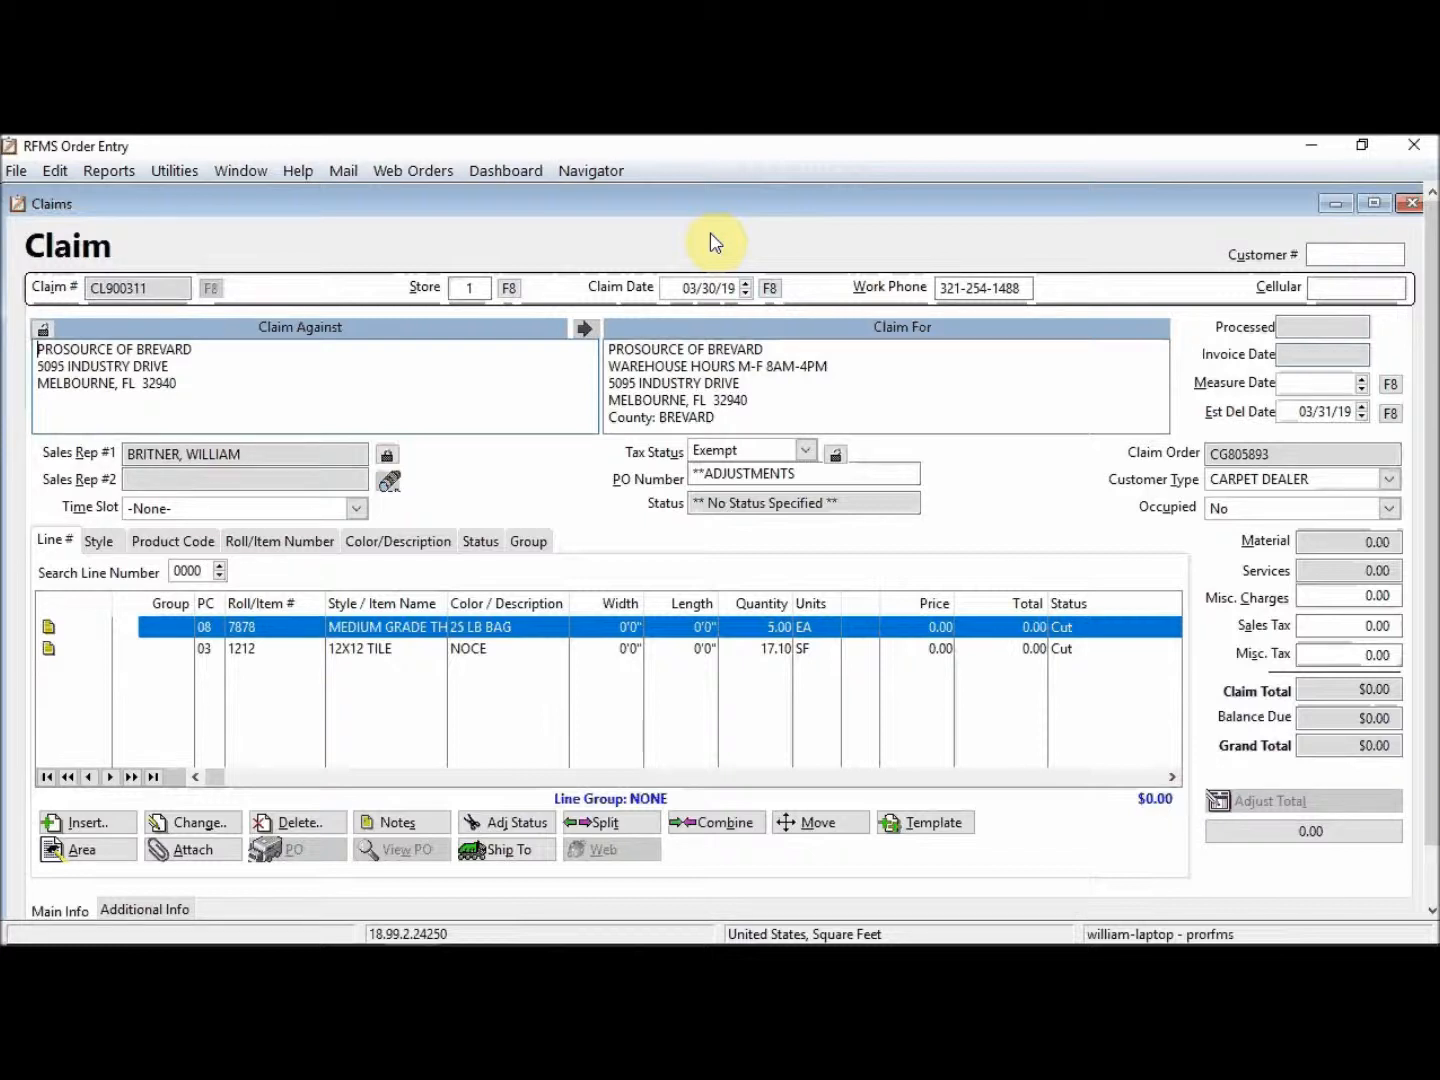
pyautogui.click(88, 823)
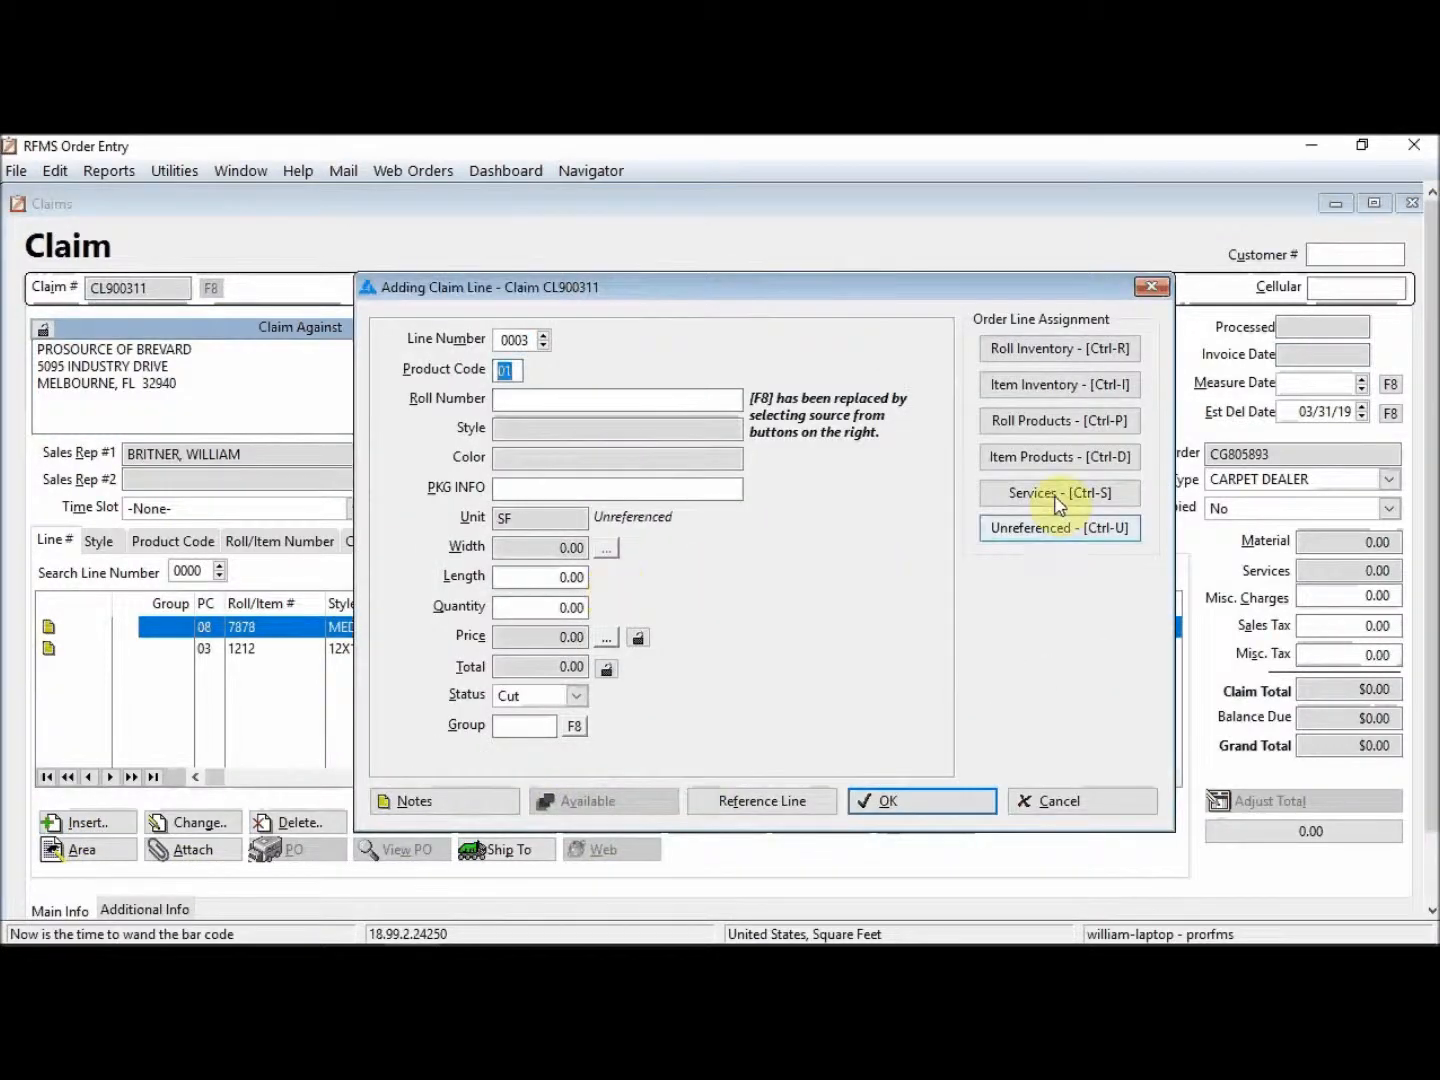
pyautogui.click(1088, 395)
pyautogui.write('MAROON')
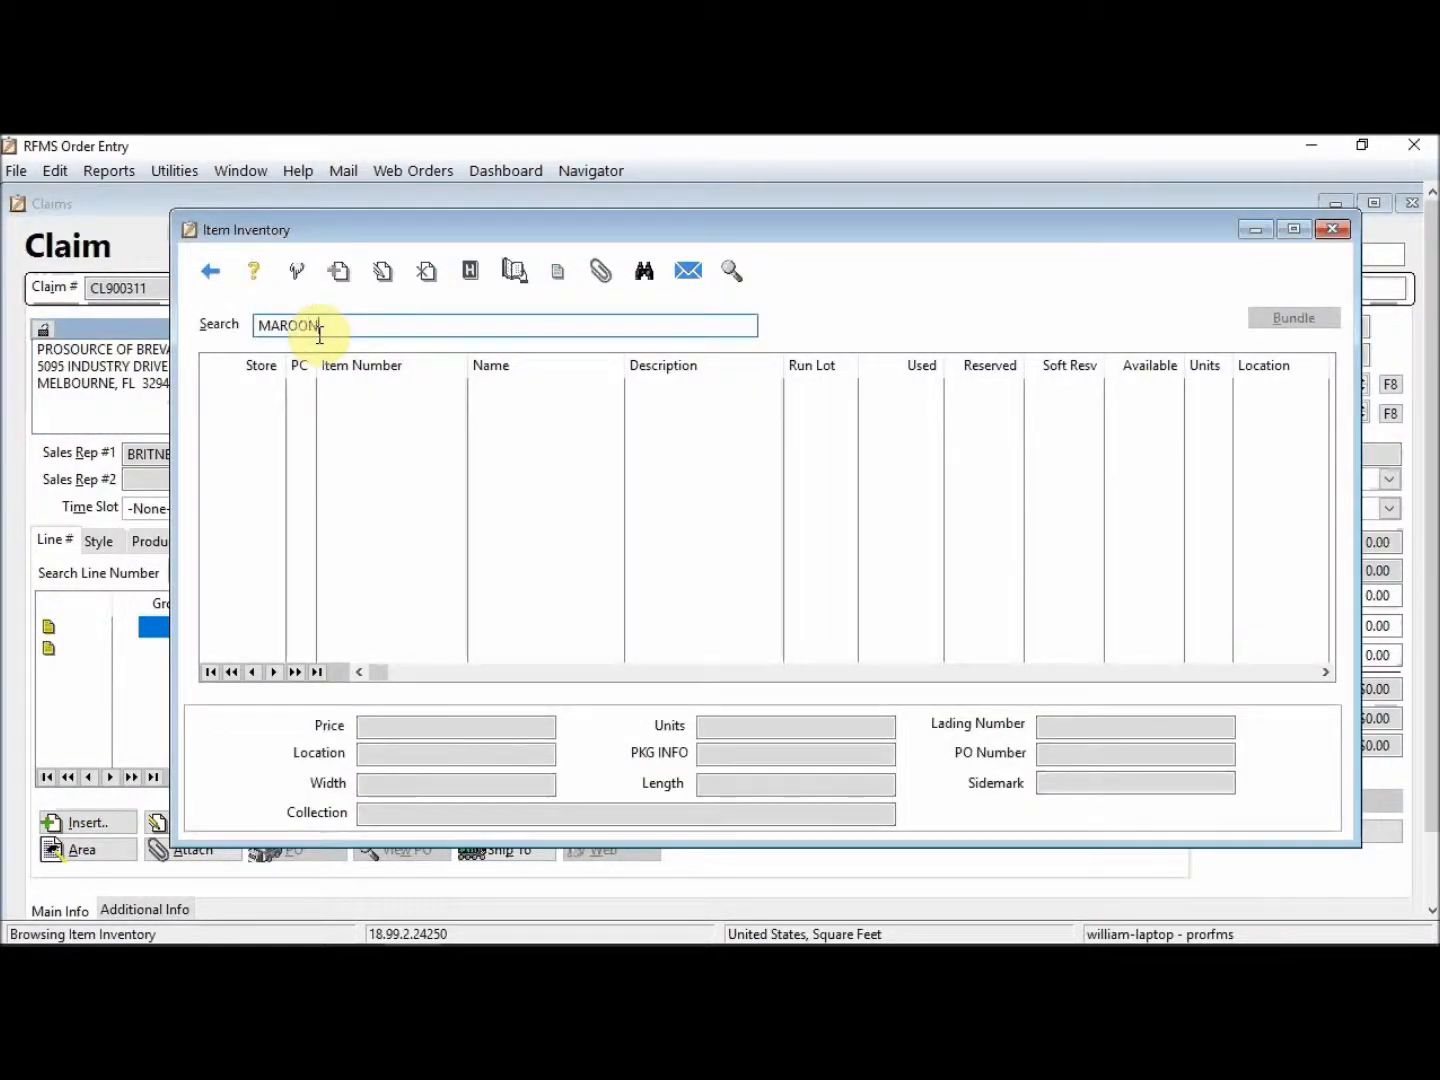
pyautogui.press('Return')
pyautogui.doubleClick(347, 389)
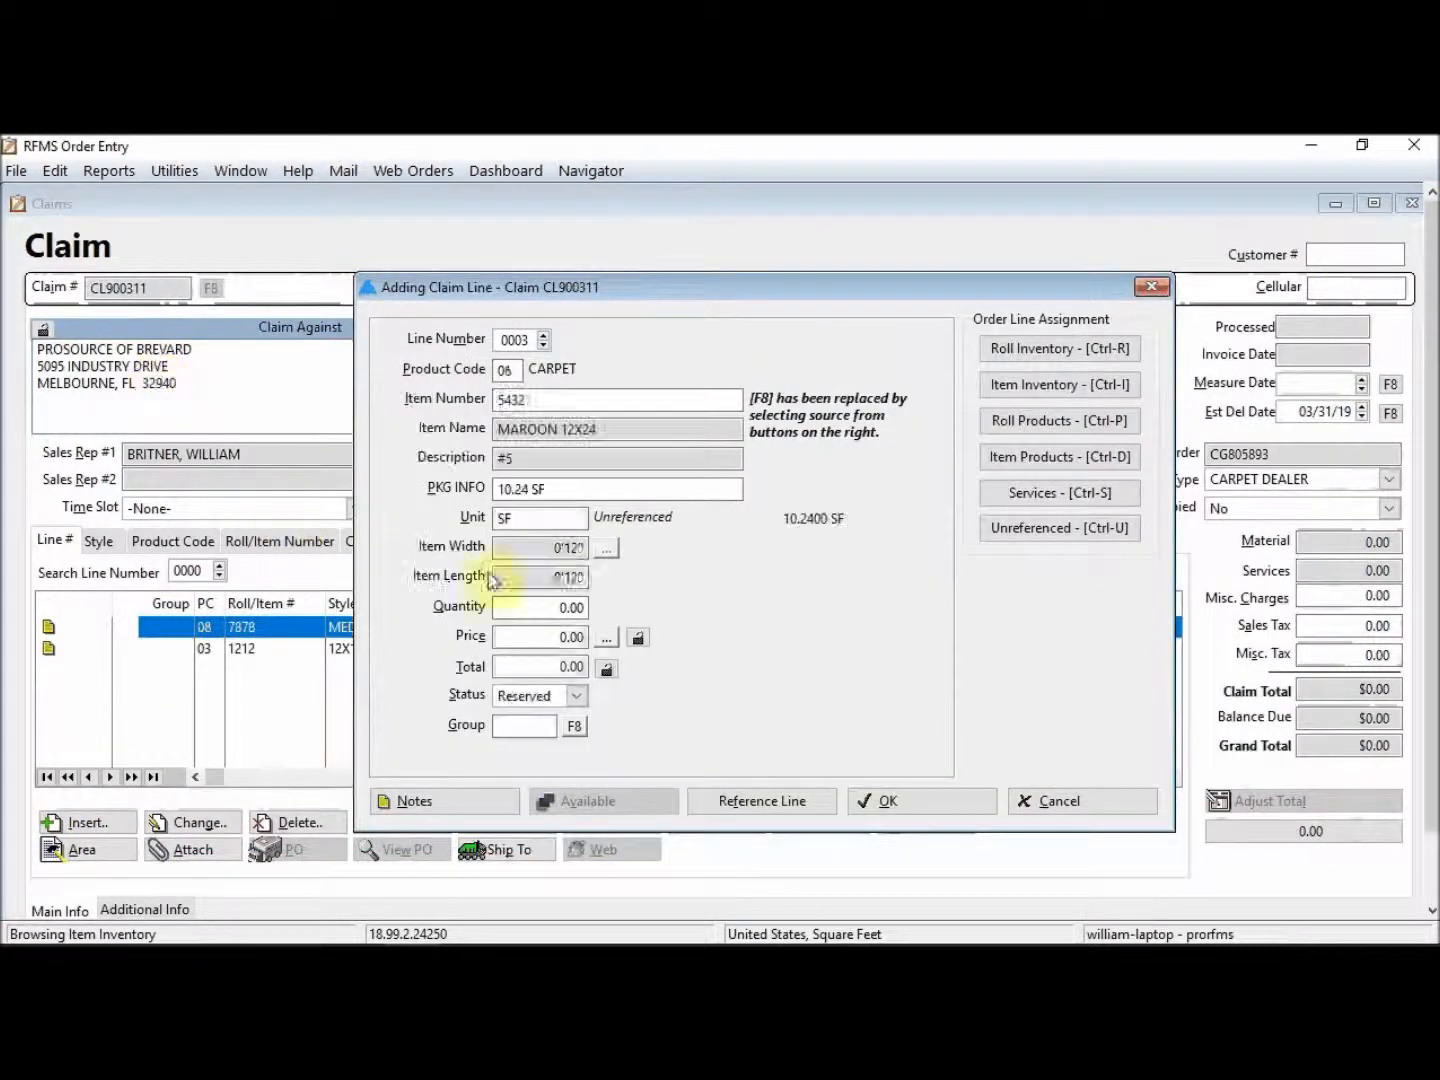
# - Set the MAROON 12X24 claim line's quantity to 10.24 and its status to Cut
pyautogui.write('10.24')
pyautogui.press('Tab')
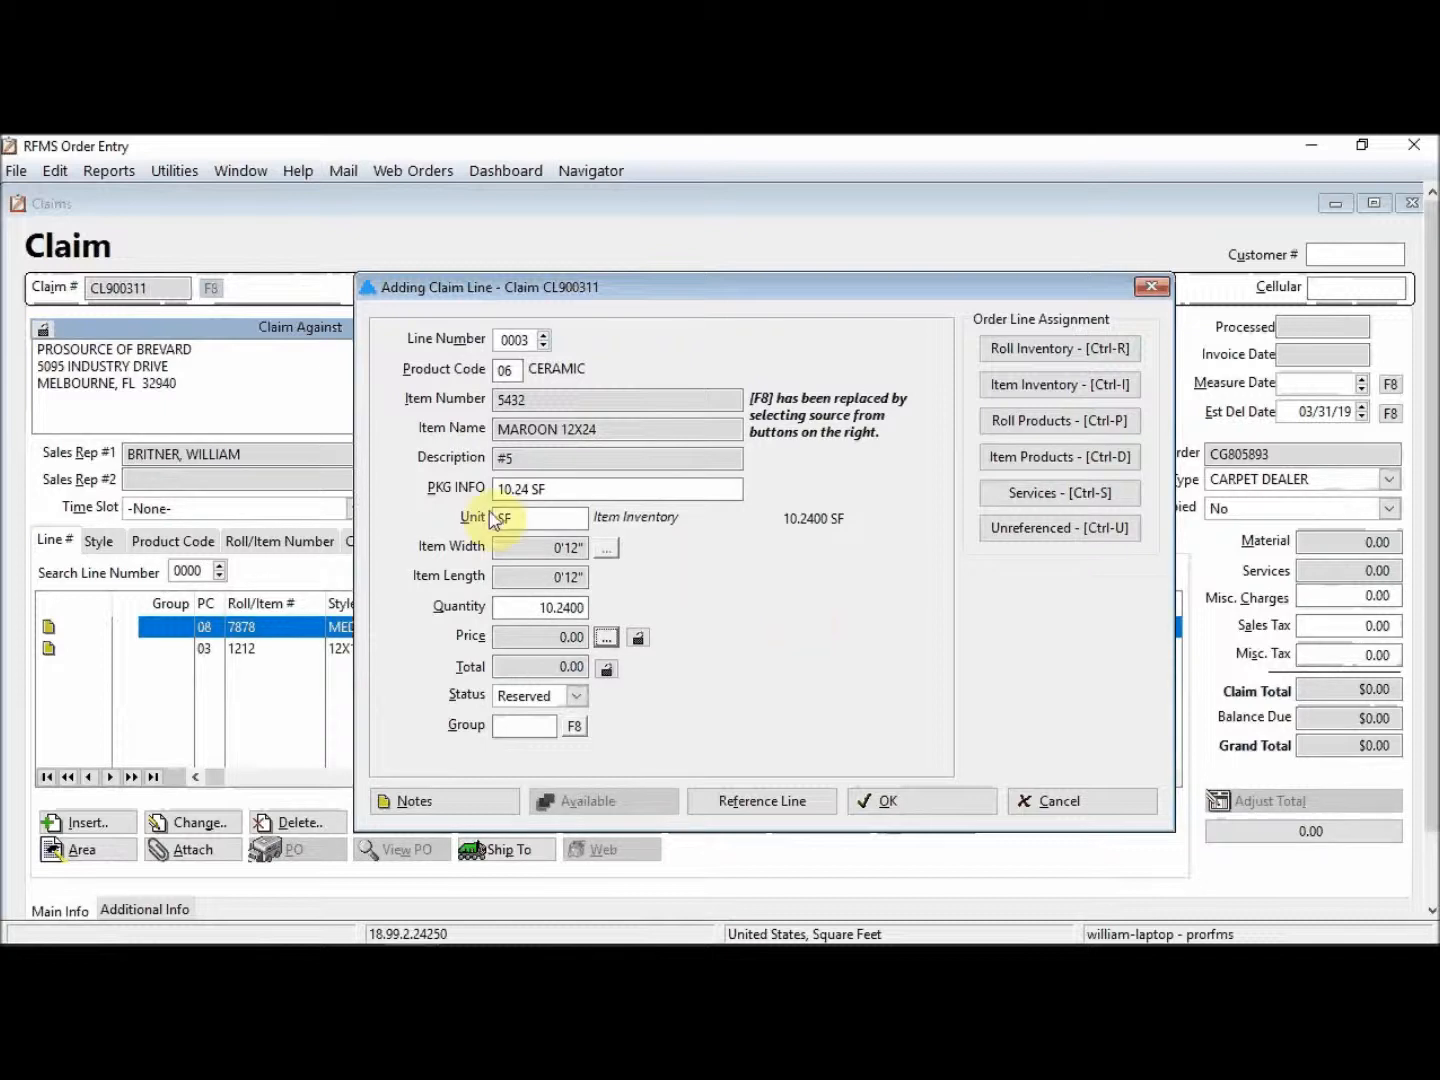
pyautogui.click(576, 696)
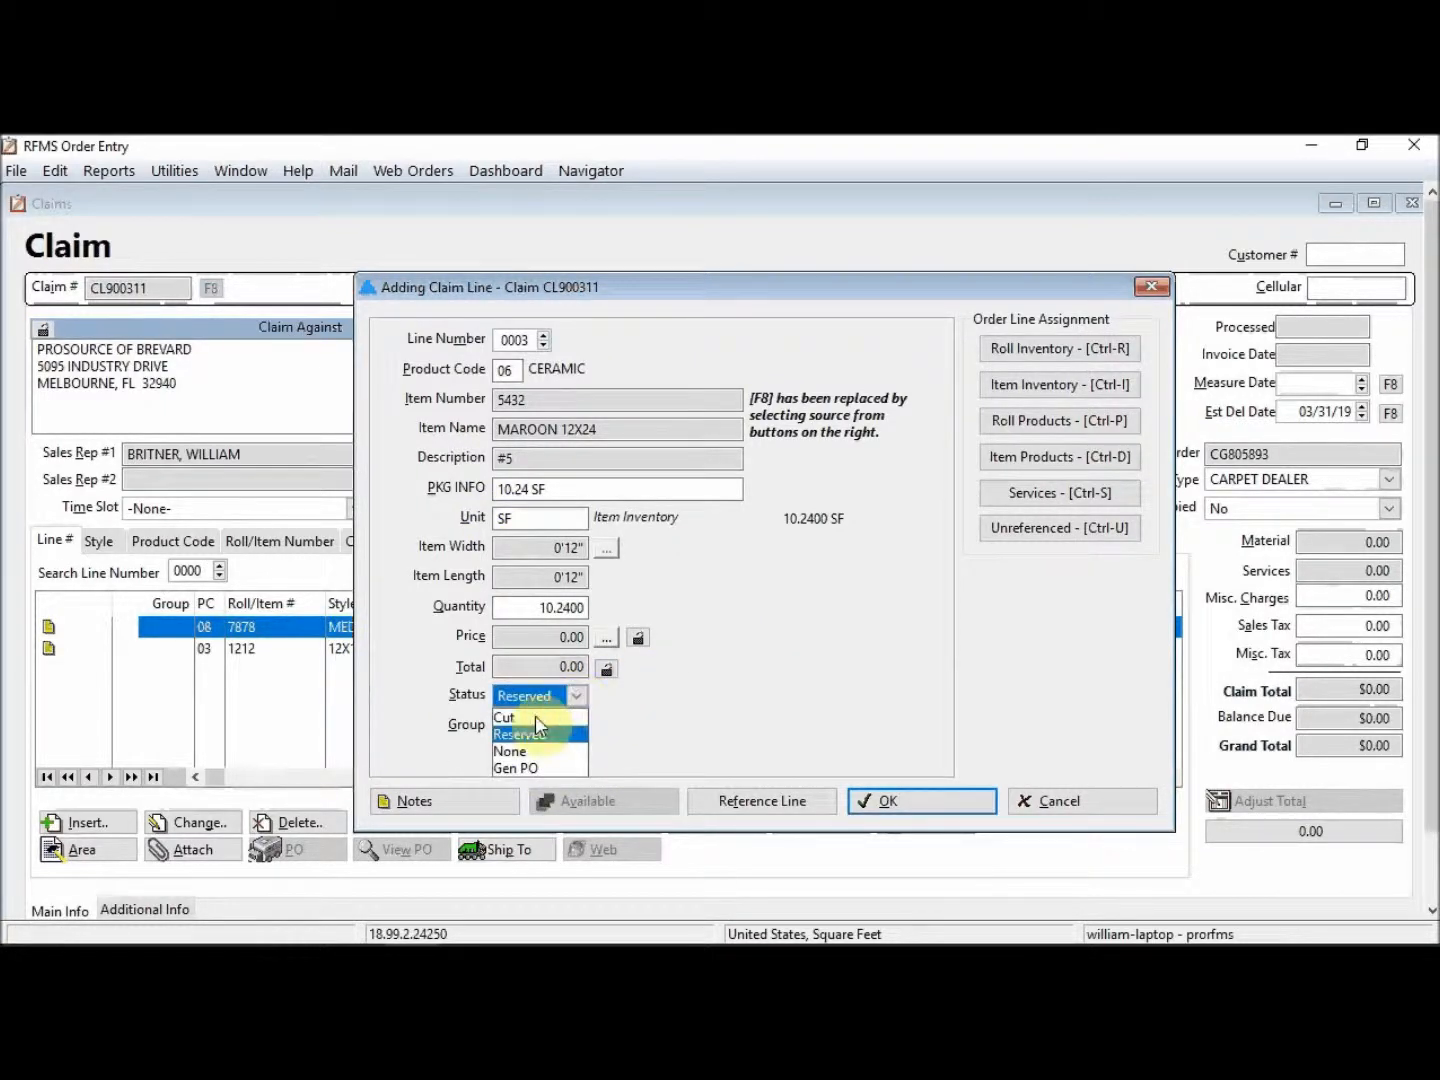
pyautogui.click(536, 716)
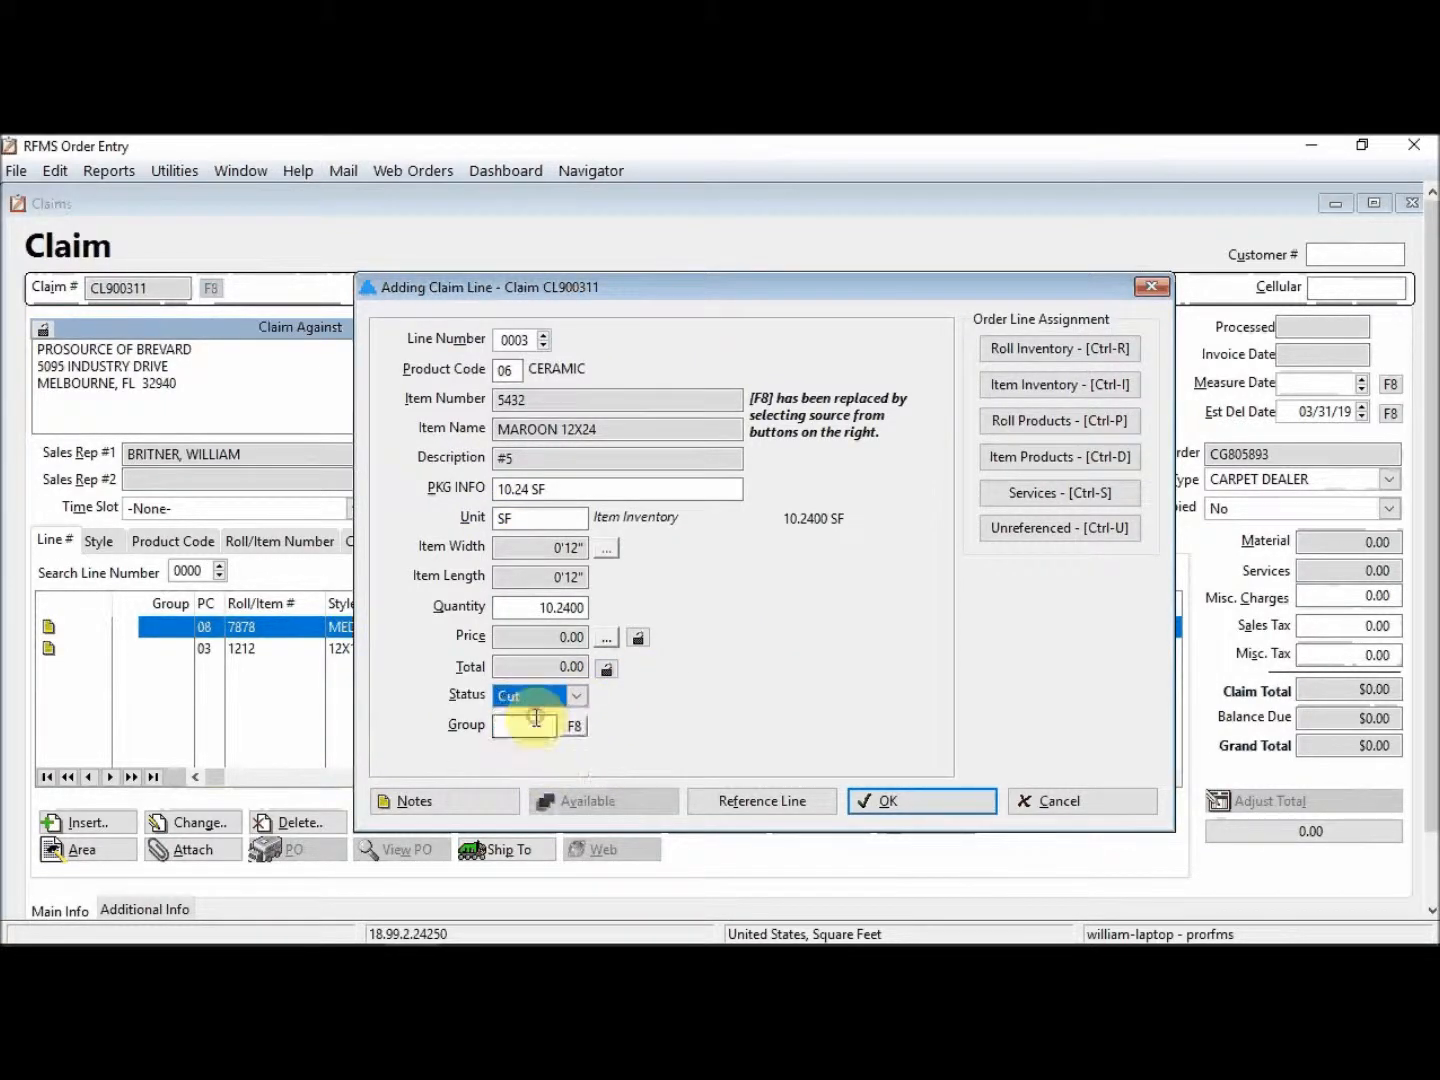
# - Add a date-stamped line note saying who reported one carton damaged in warehouse, and save the claim line without entering a price
pyautogui.click(446, 805)
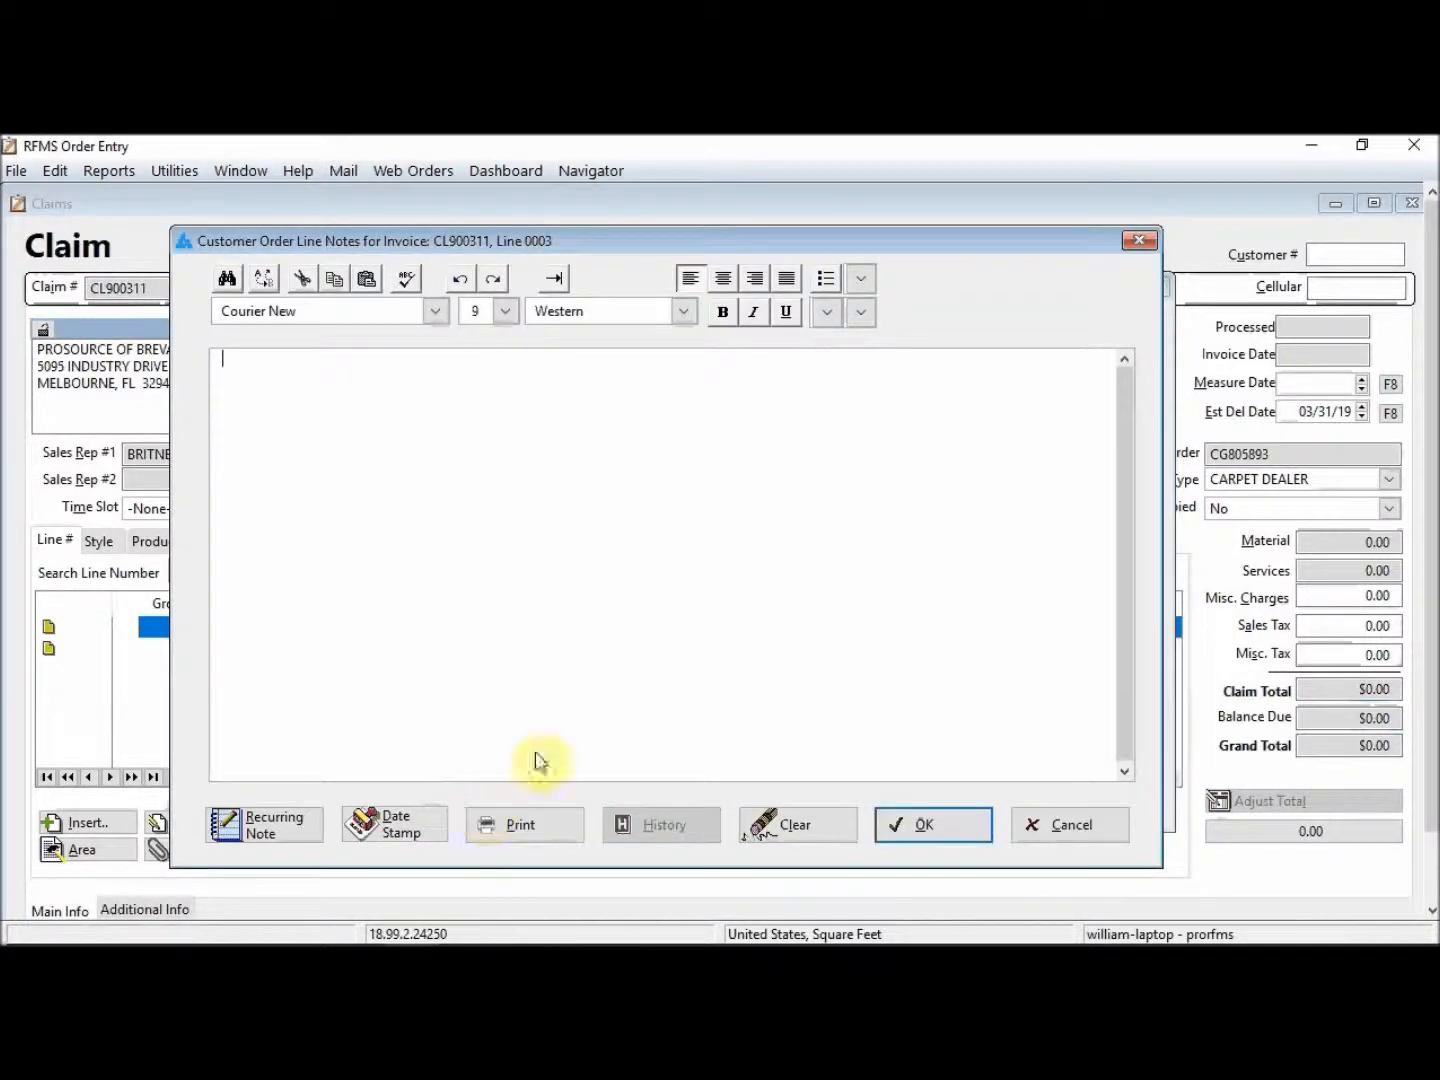
pyautogui.click(398, 836)
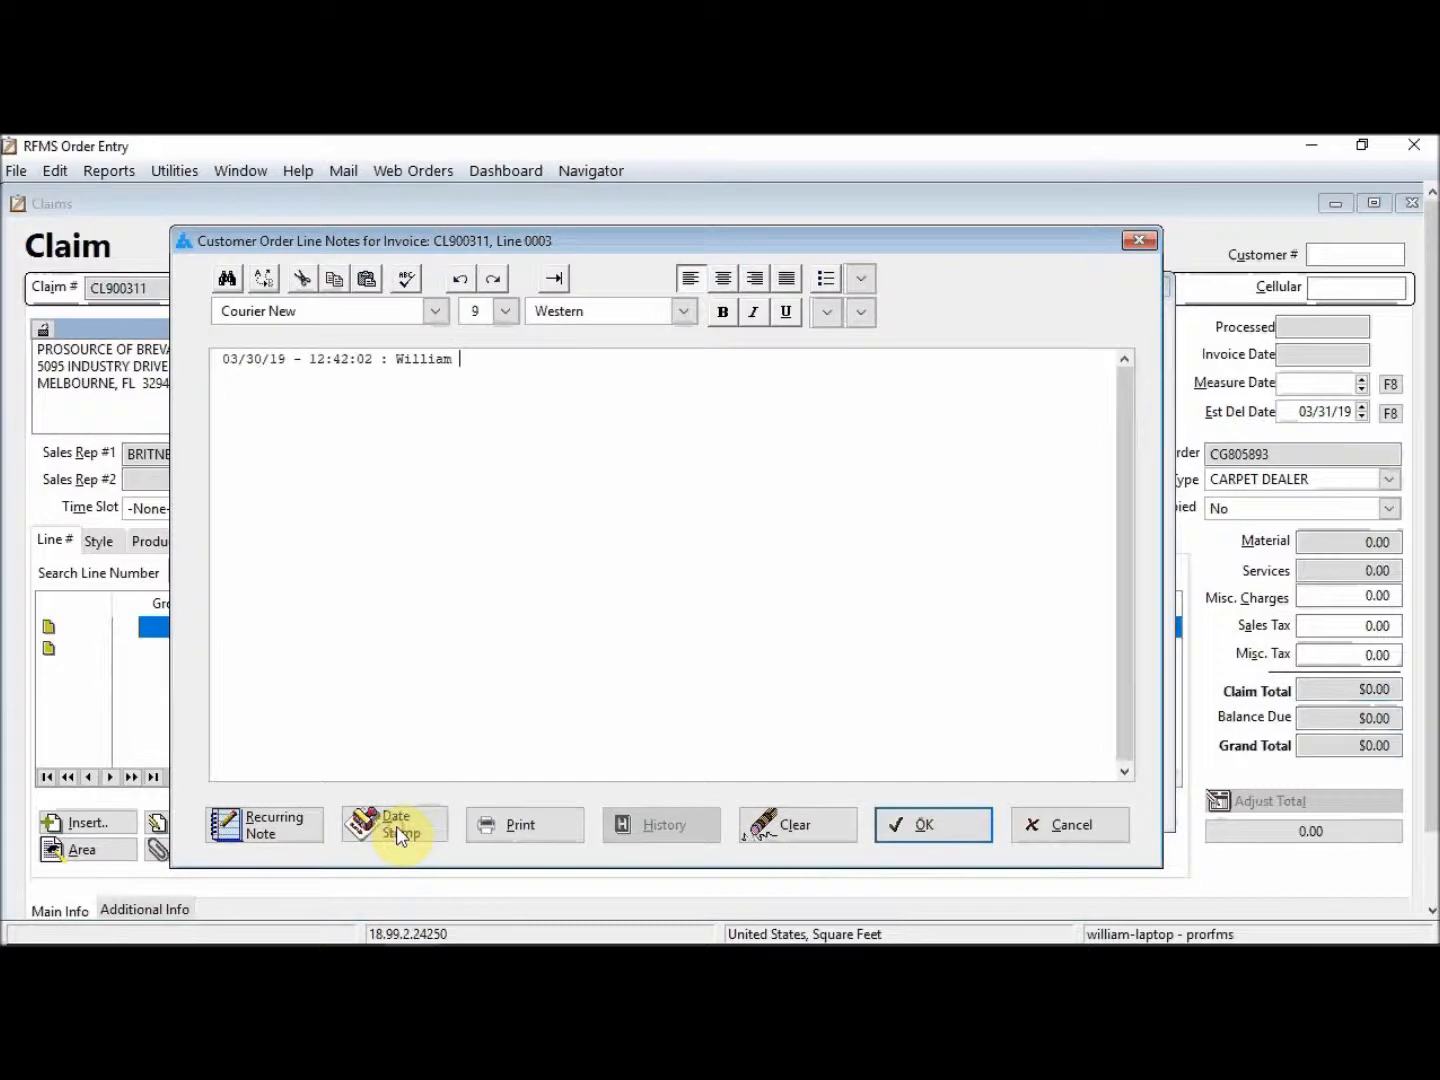
pyautogui.write('Jeremy said one carton was damaged in warehouse')
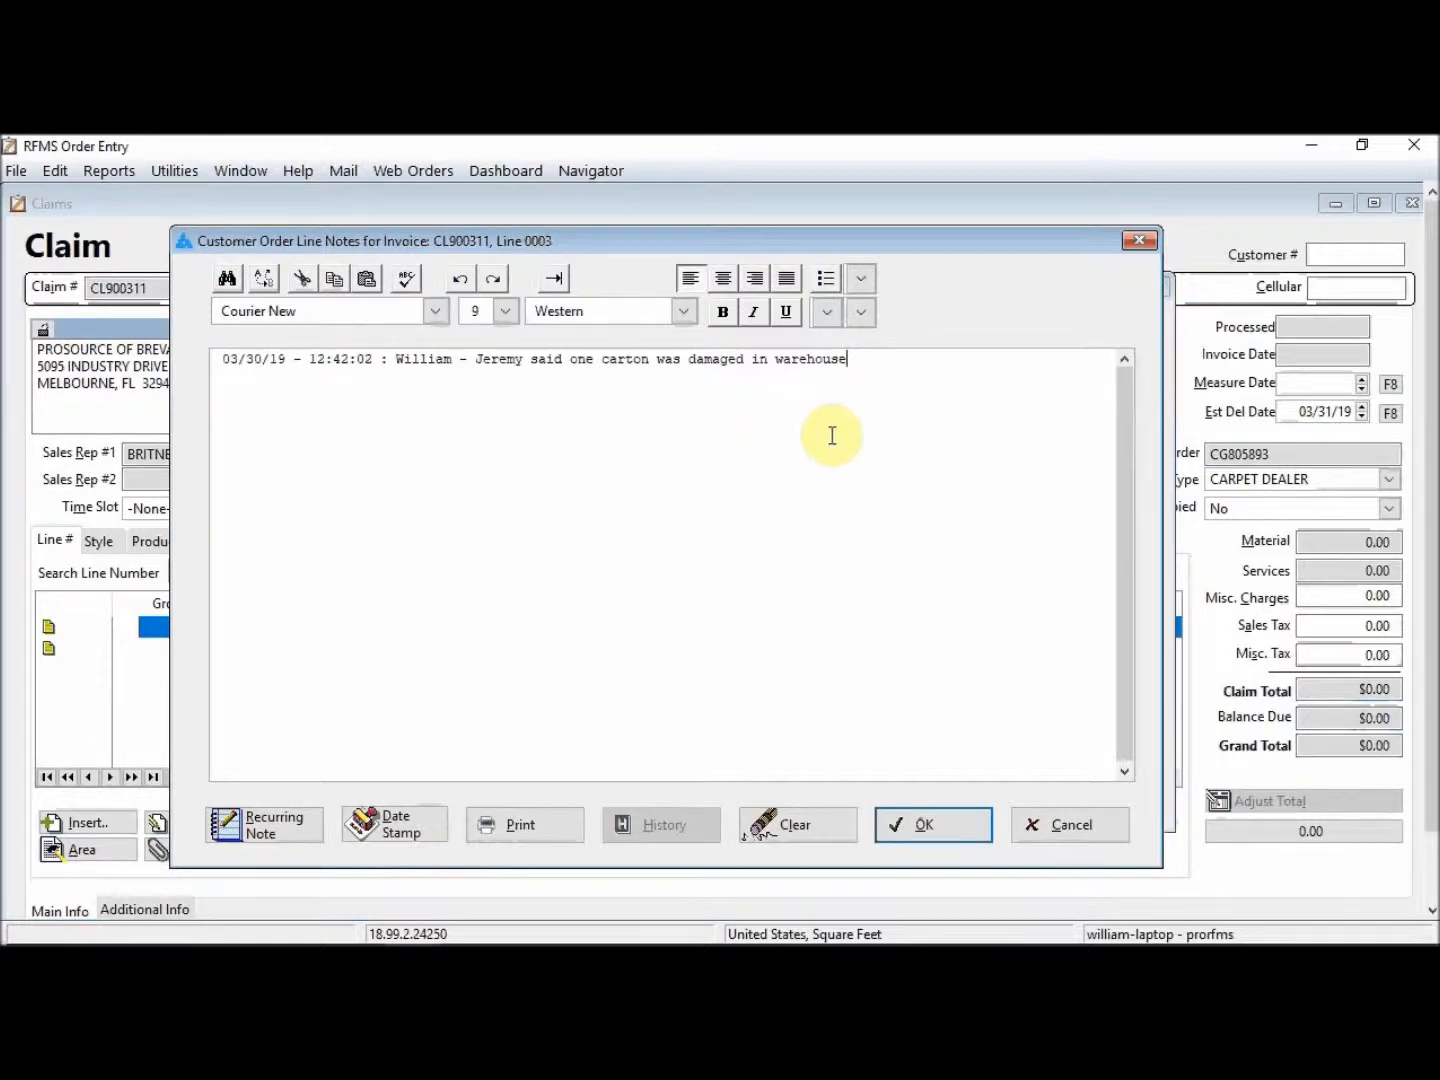
pyautogui.moveTo(905, 248); pyautogui.dragTo(909, 251)
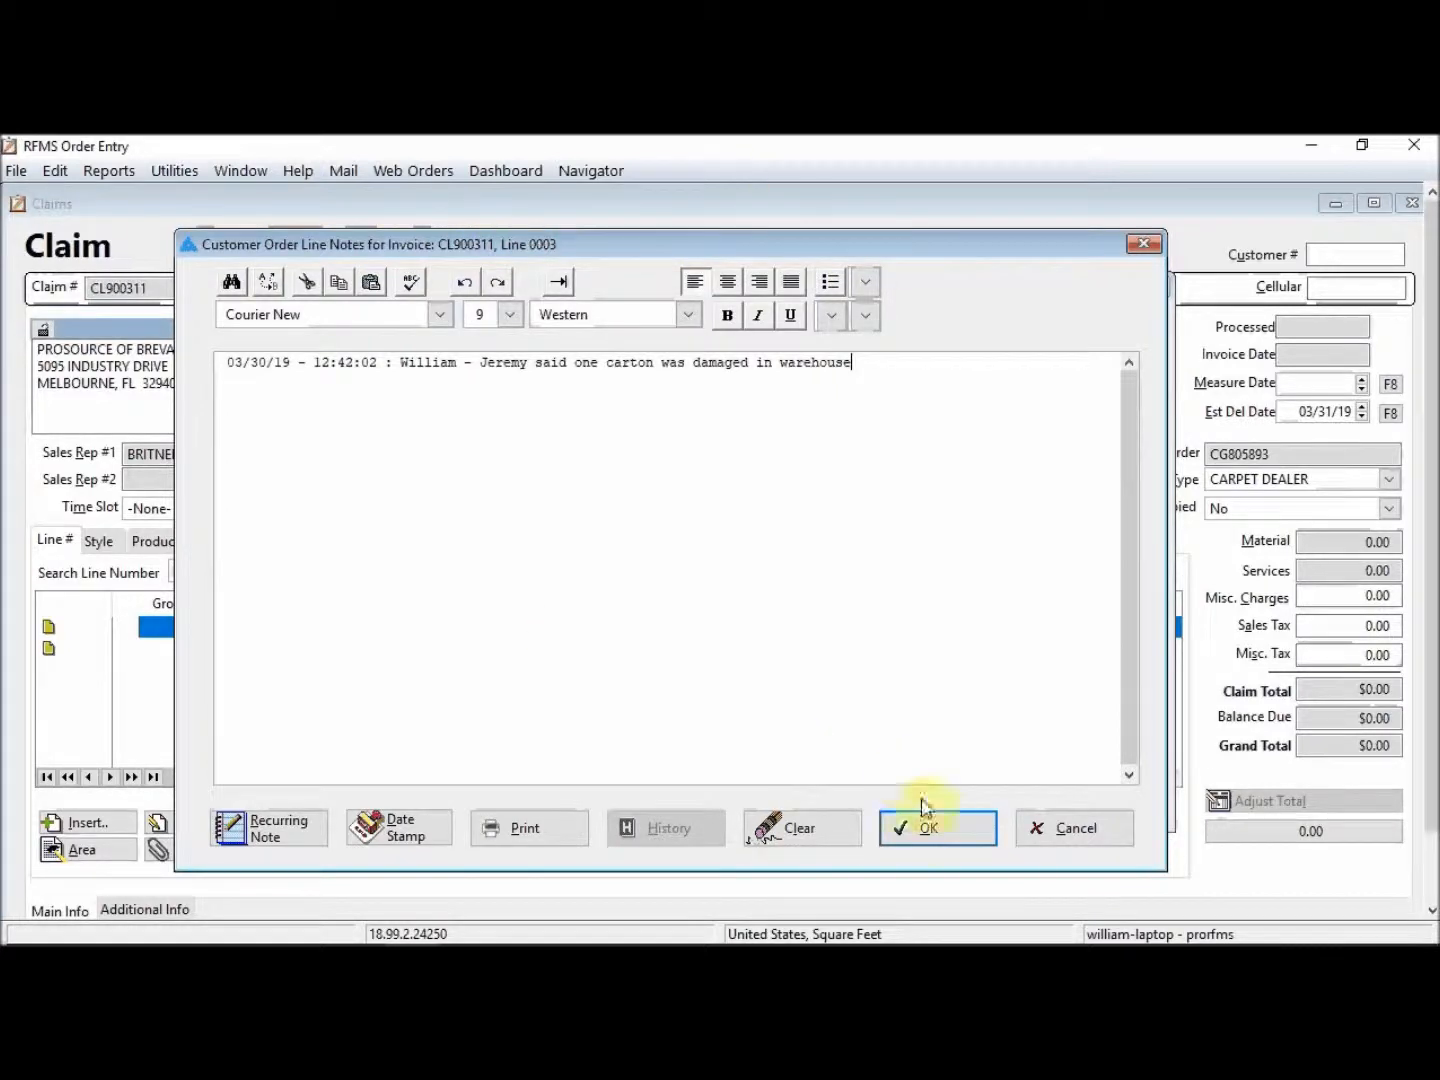
pyautogui.click(928, 829)
pyautogui.click(933, 808)
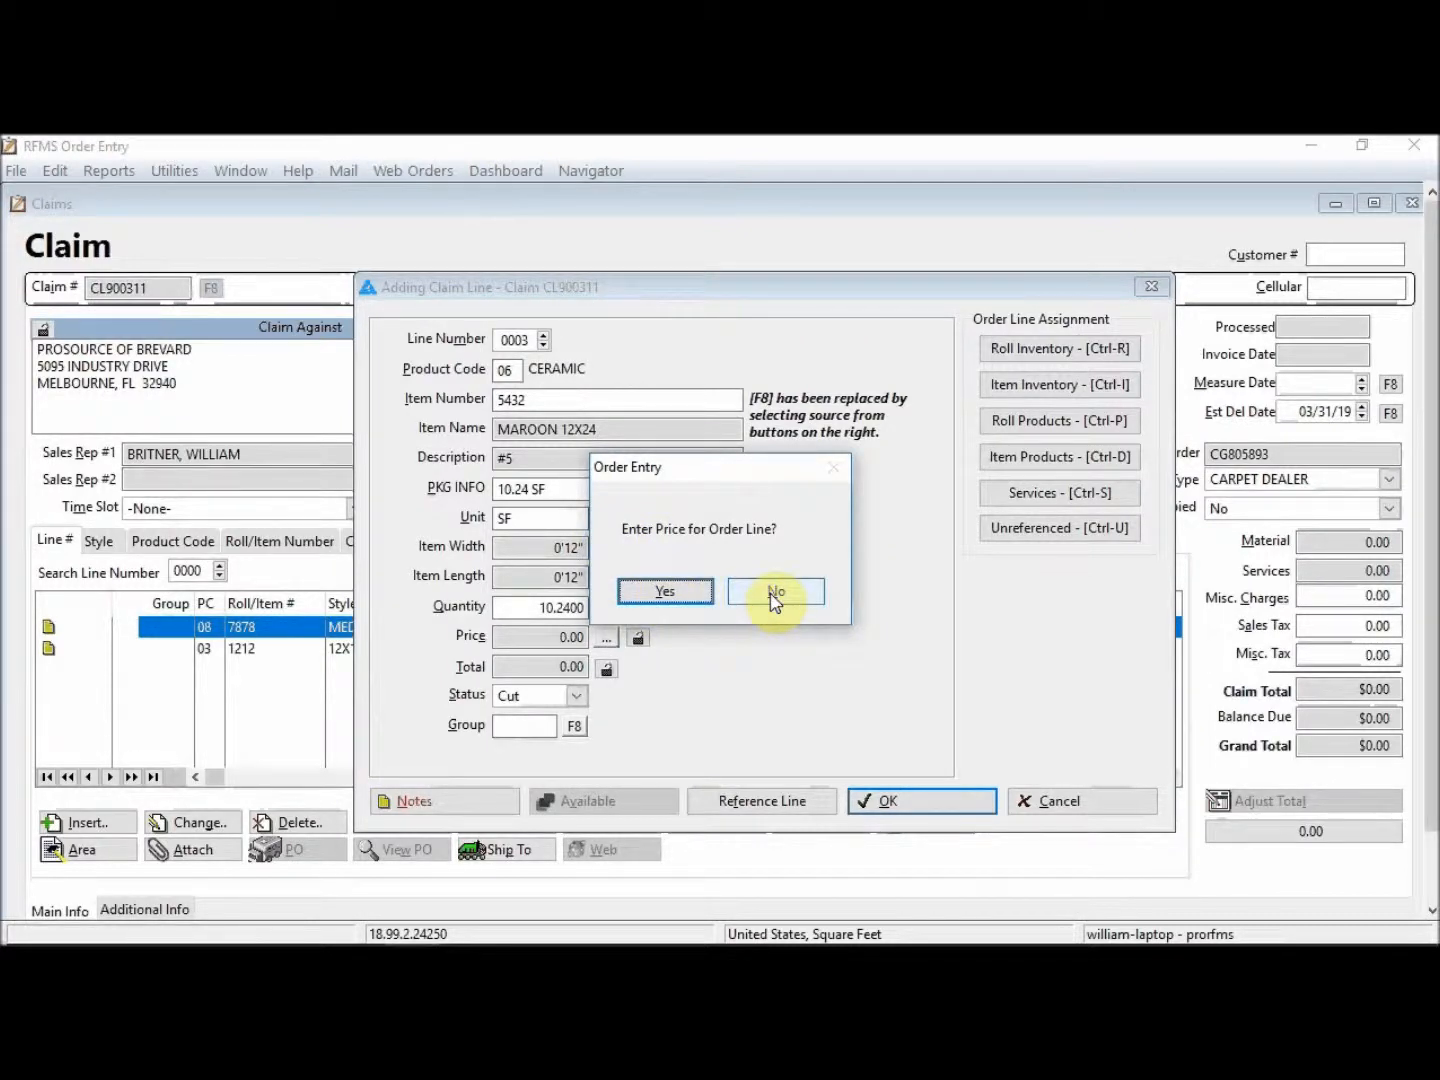
pyautogui.click(775, 595)
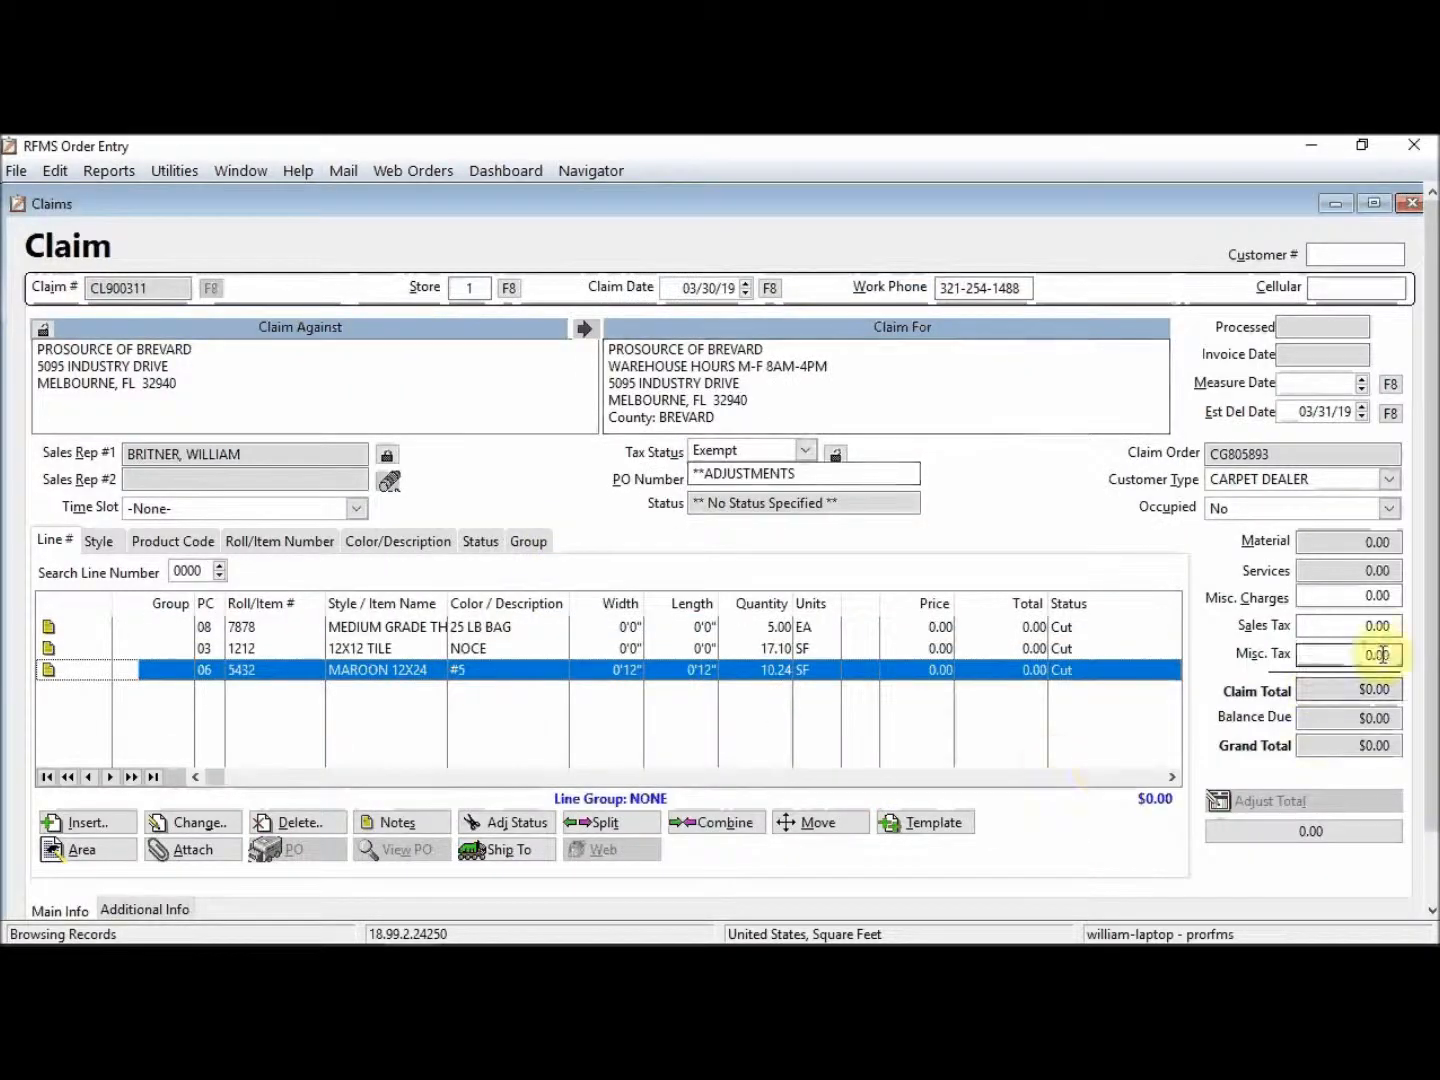
# - Examine the claim's material cost and gross profit in the estimated job costing, and close the claim
pyautogui.click(1311, 834)
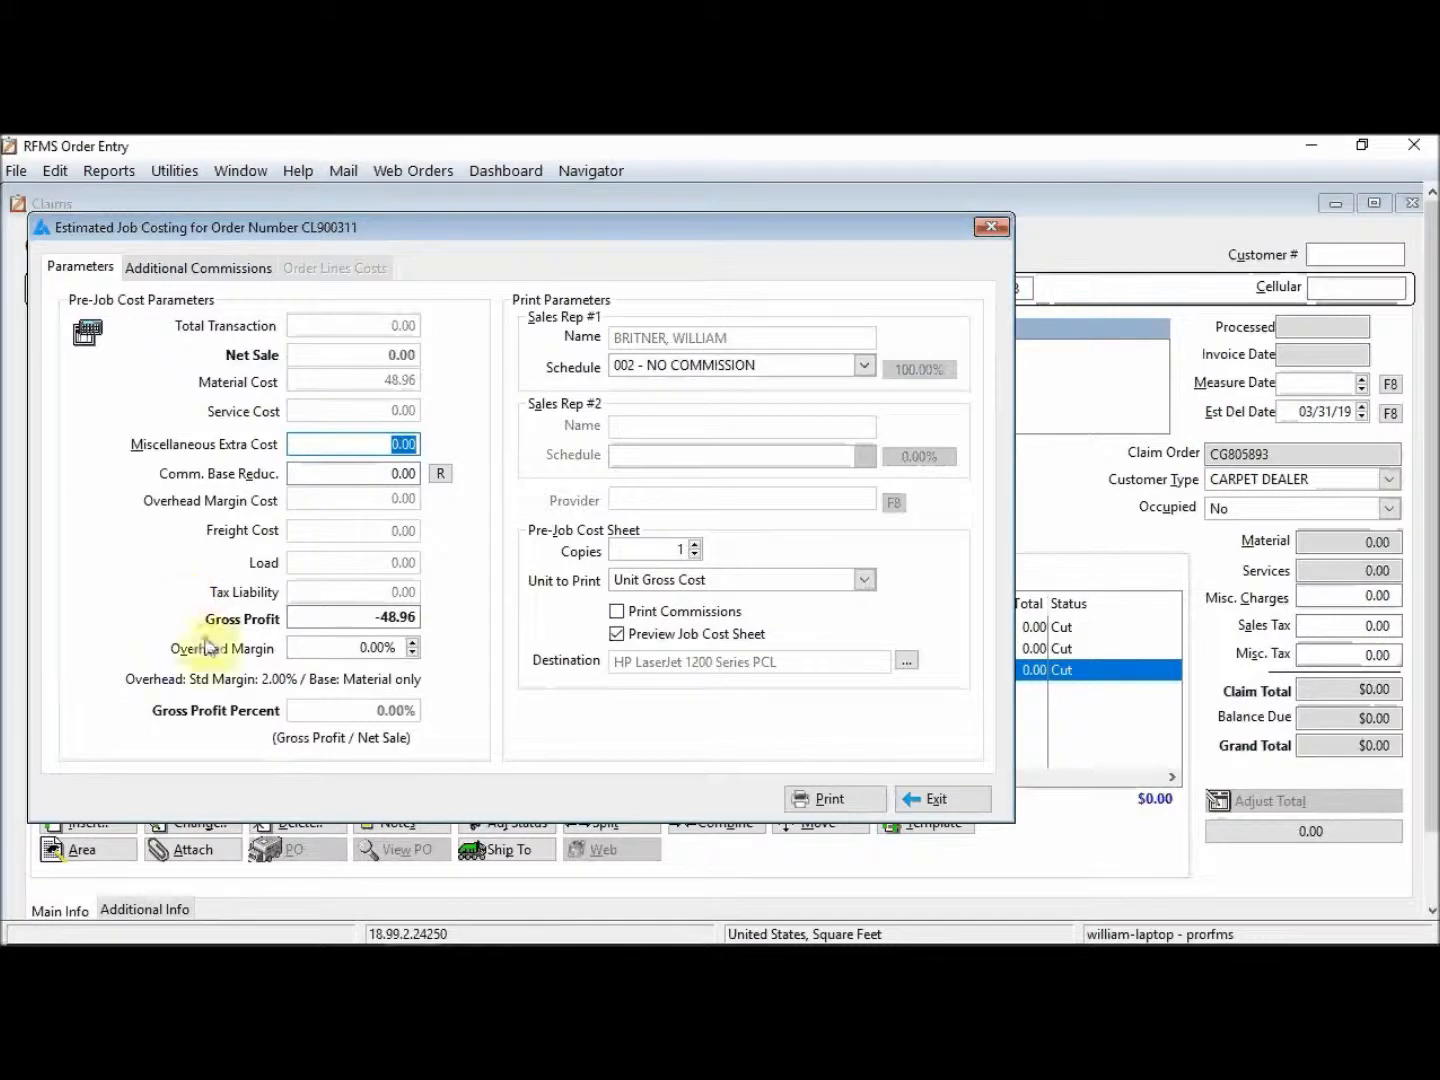
pyautogui.click(935, 800)
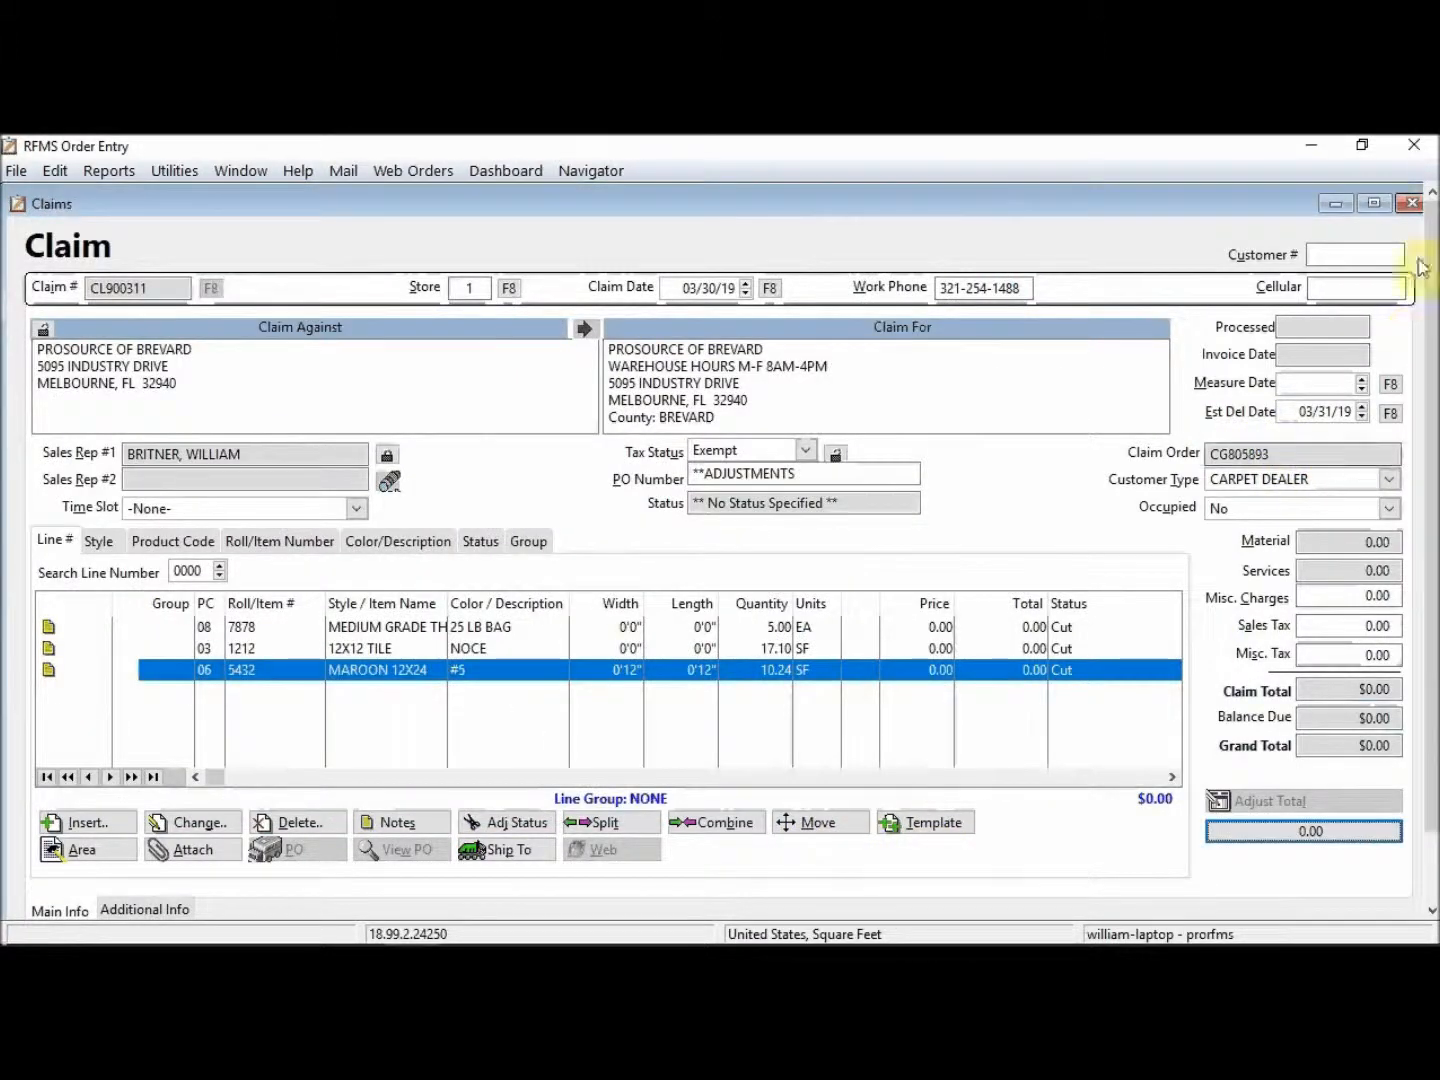
pyautogui.click(1410, 203)
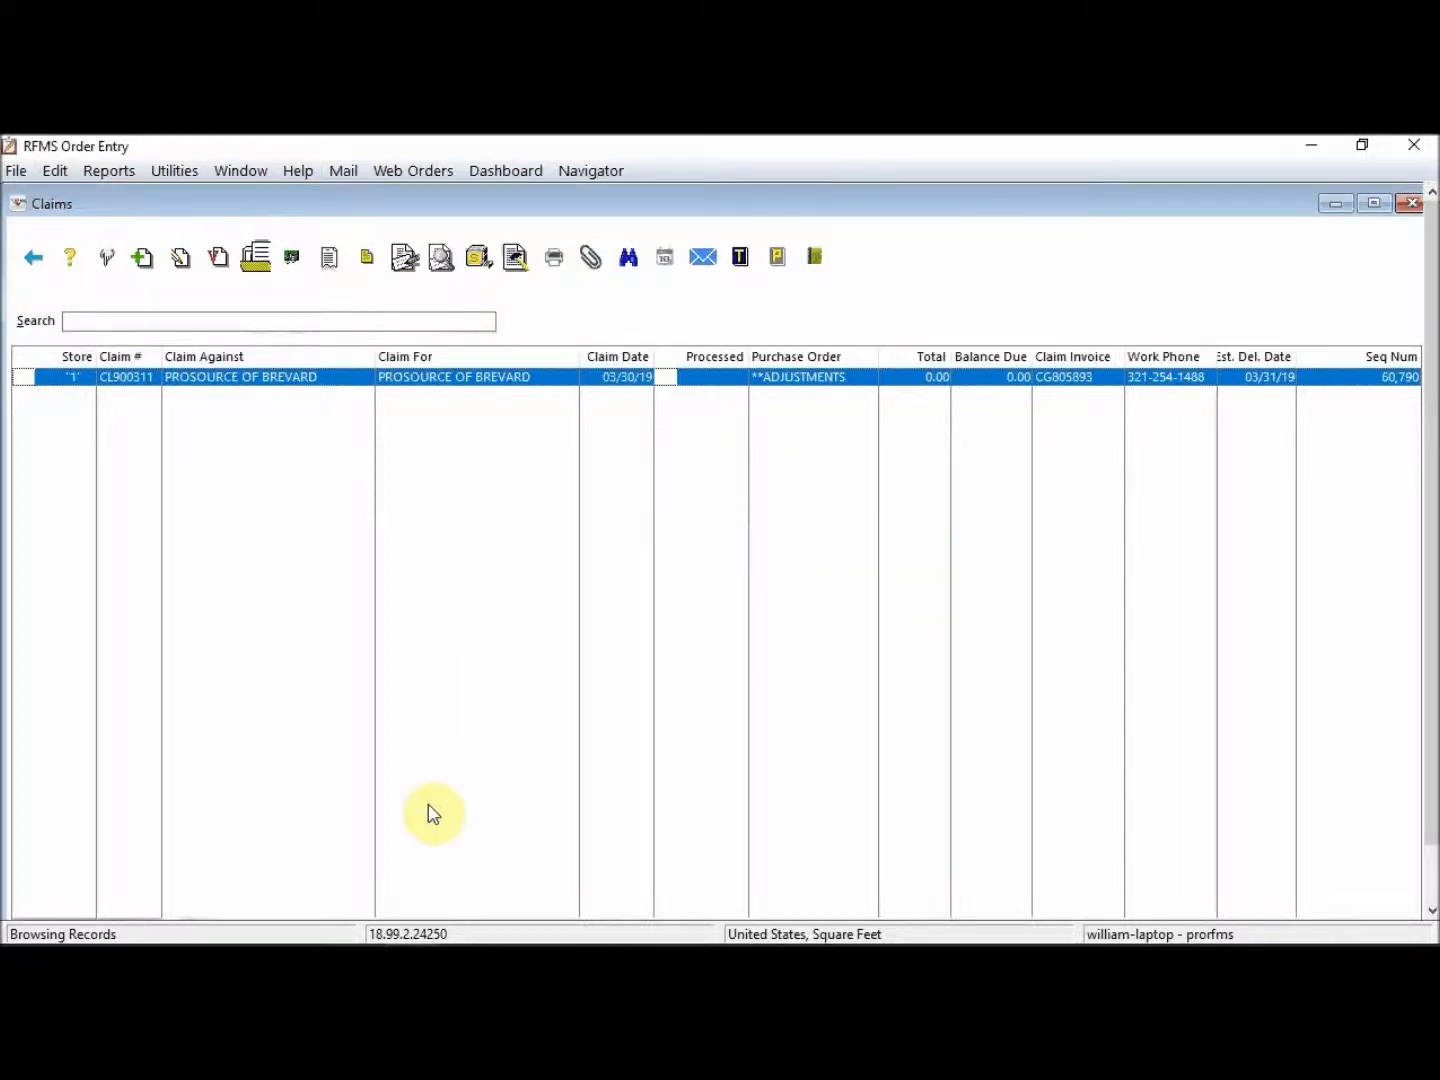
# - Switch to the RFMS website in Chrome
pyautogui.moveTo(470, 943)
pyautogui.click(358, 923)
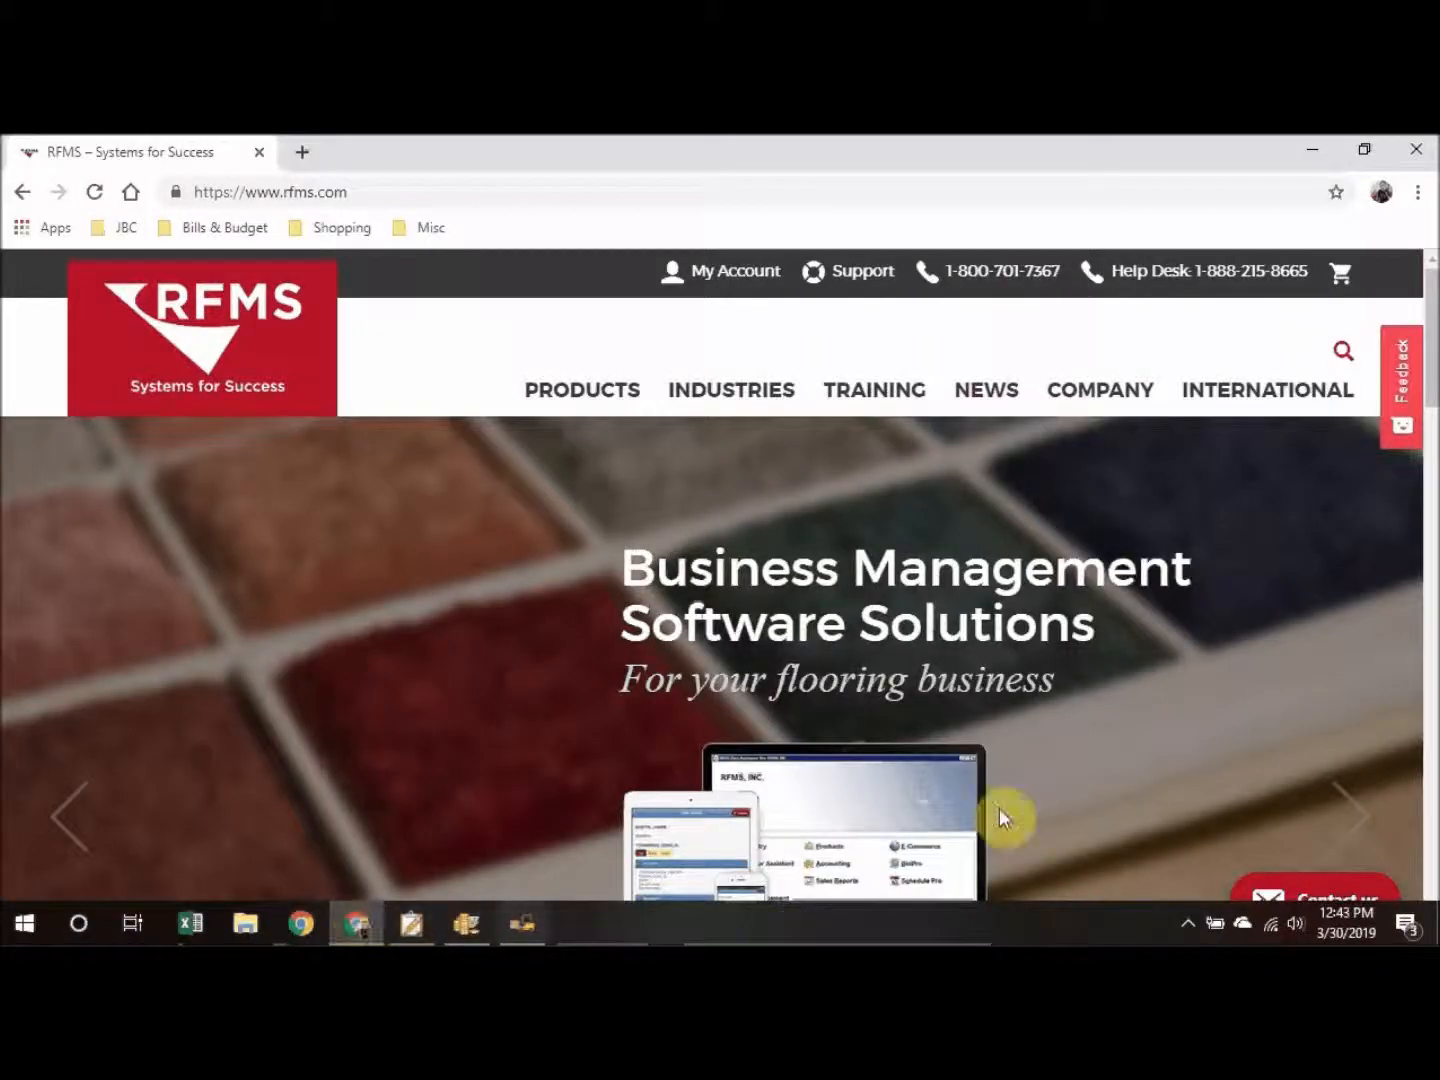